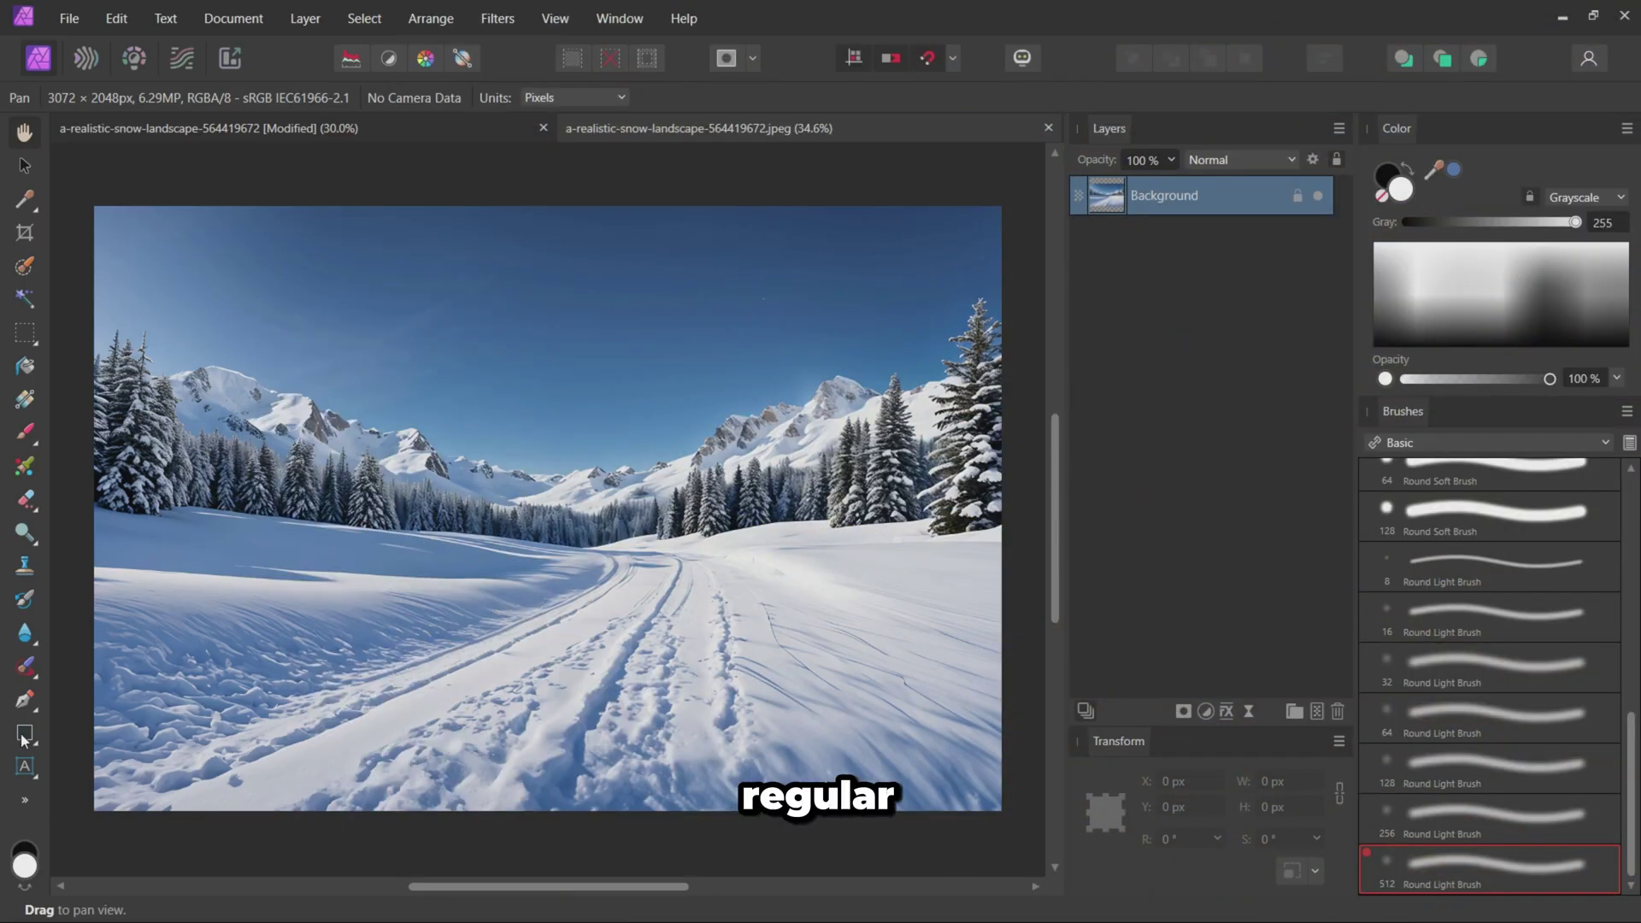
- Draw a white six-sided polygon over the landscape and nudge it up and left
{"action": "left_click", "coordinate": [23, 739]}
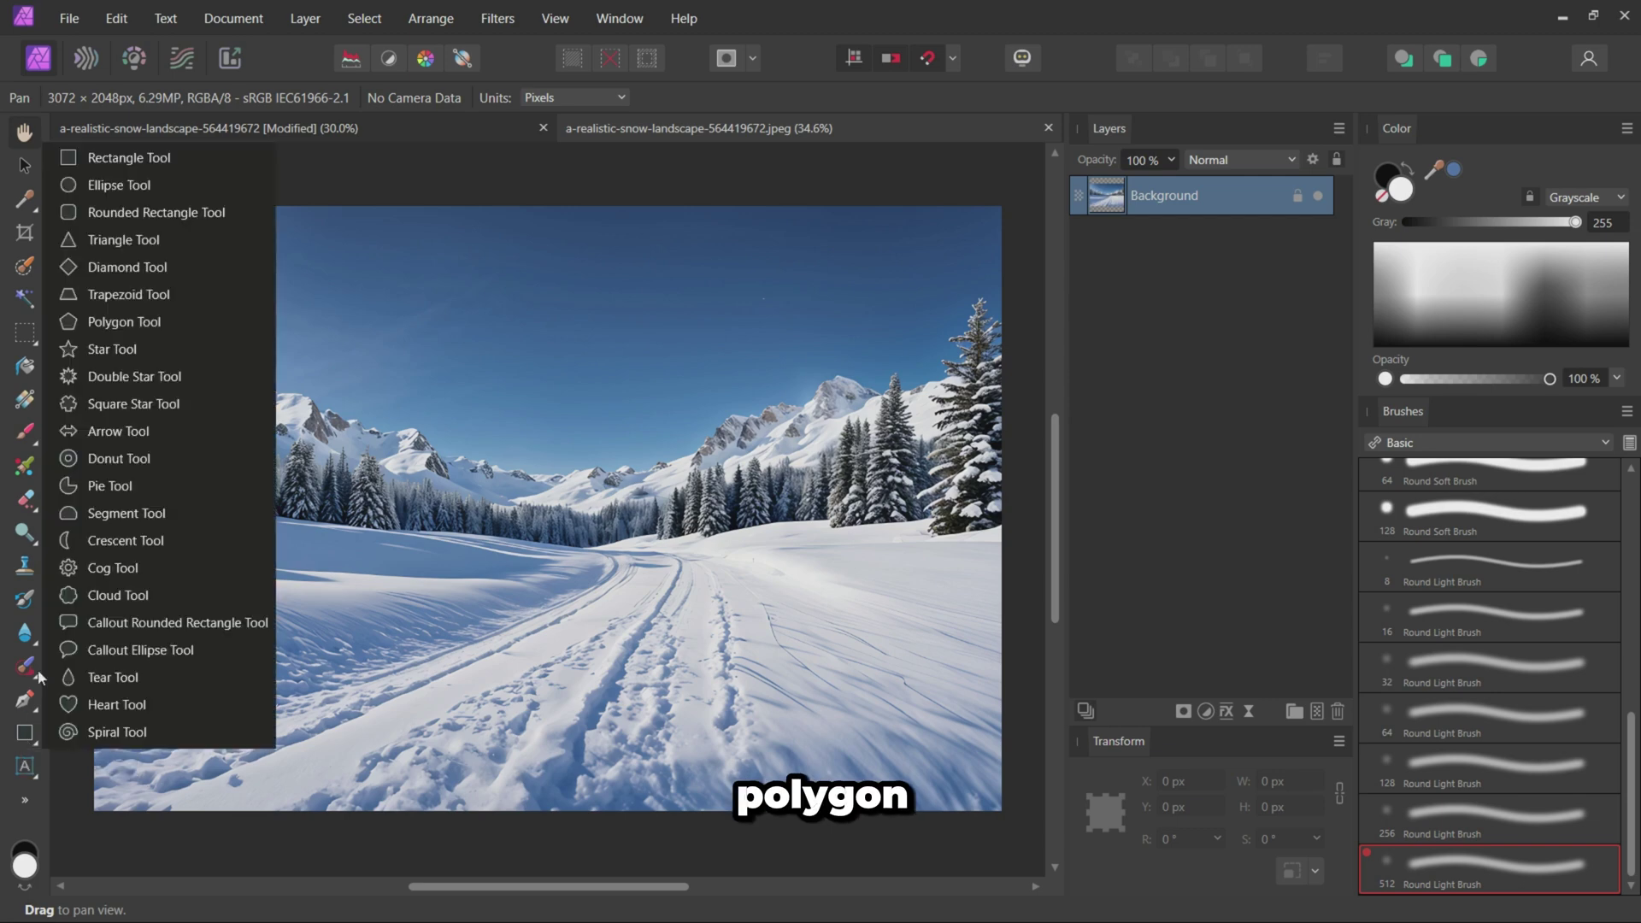
{"action": "left_click", "coordinate": [165, 327]}
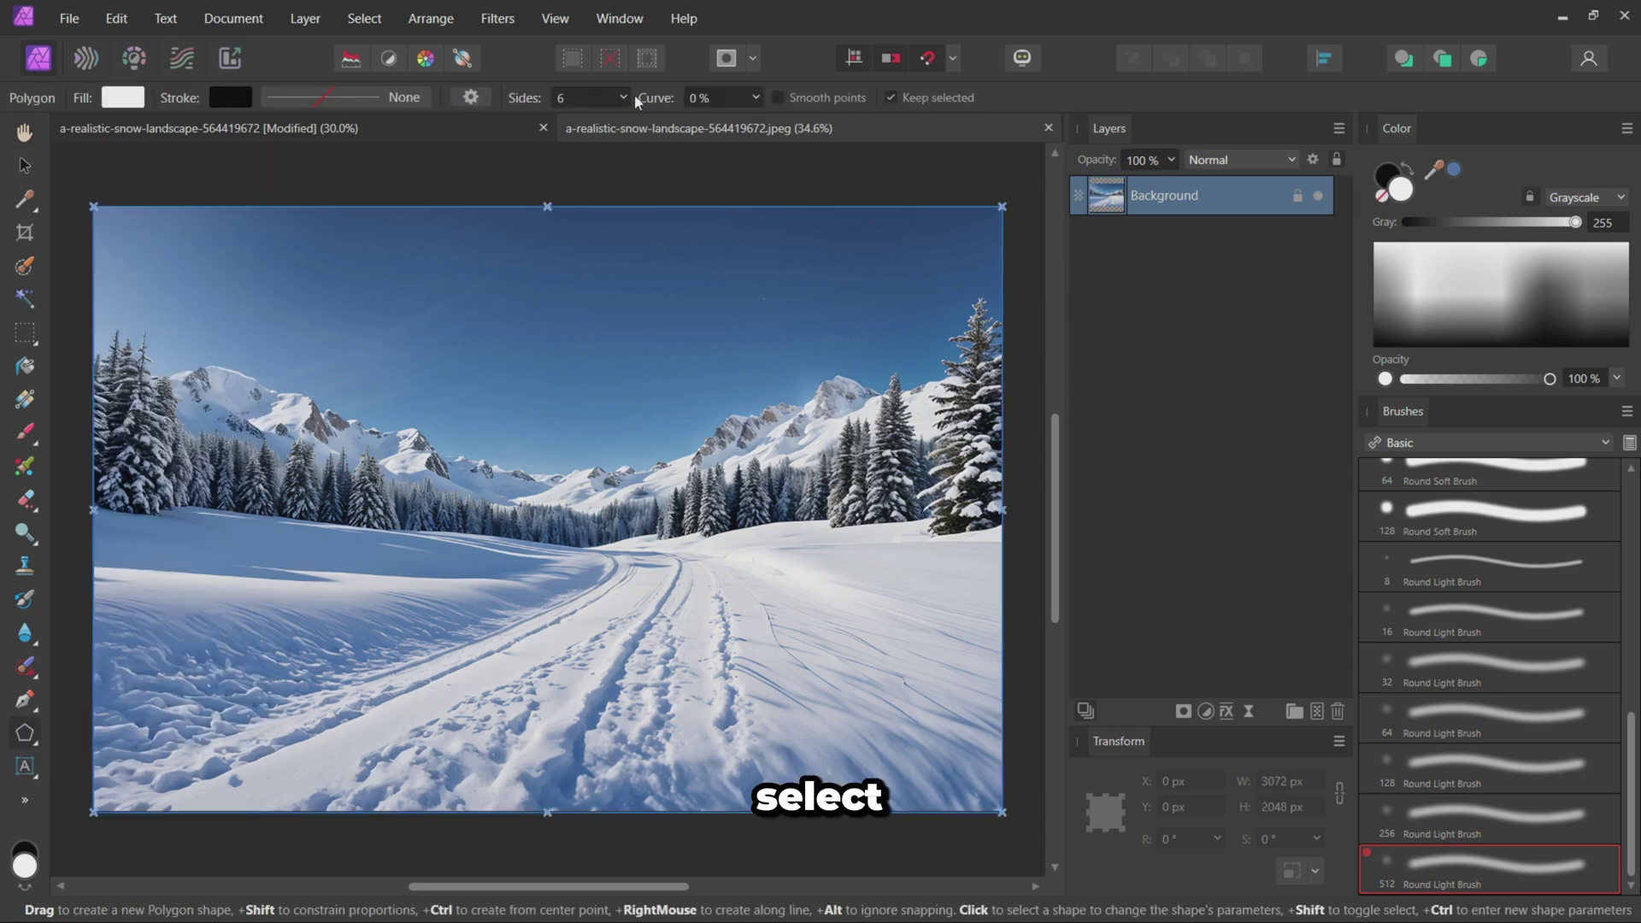
{"action": "left_click", "coordinate": [677, 167]}
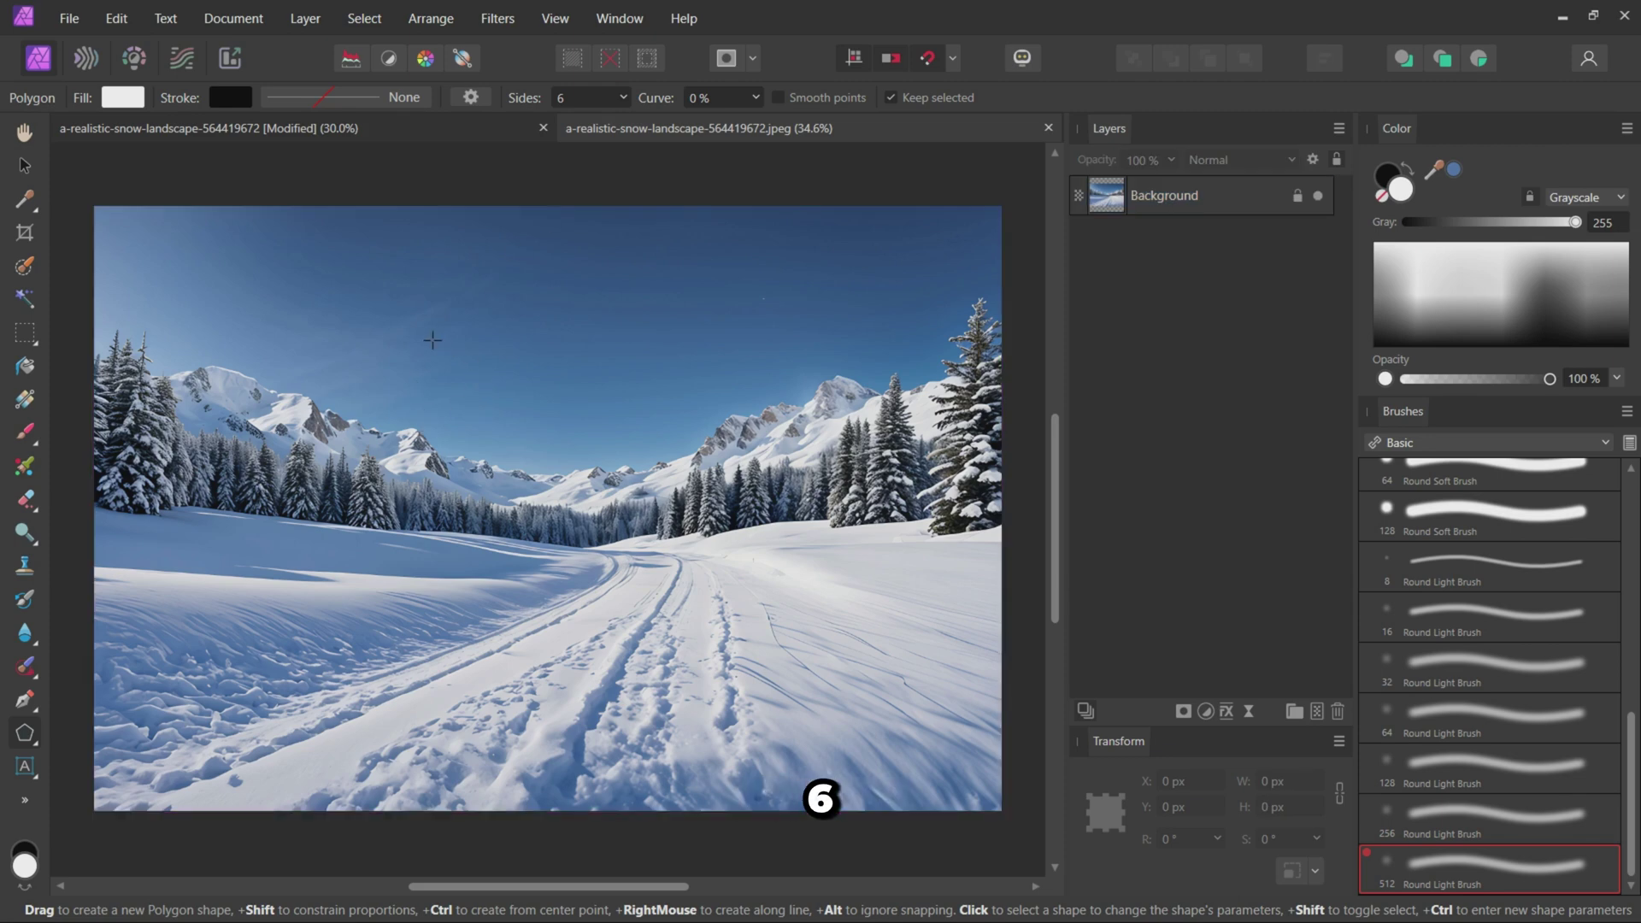
{"action": "mouse_move", "coordinate": [452, 340]}
{"action": "left_mouse_down"}
{"action": "mouse_move", "coordinate": [720, 663]}
{"action": "mouse_move", "coordinate": [677, 624]}
{"action": "left_mouse_up"}
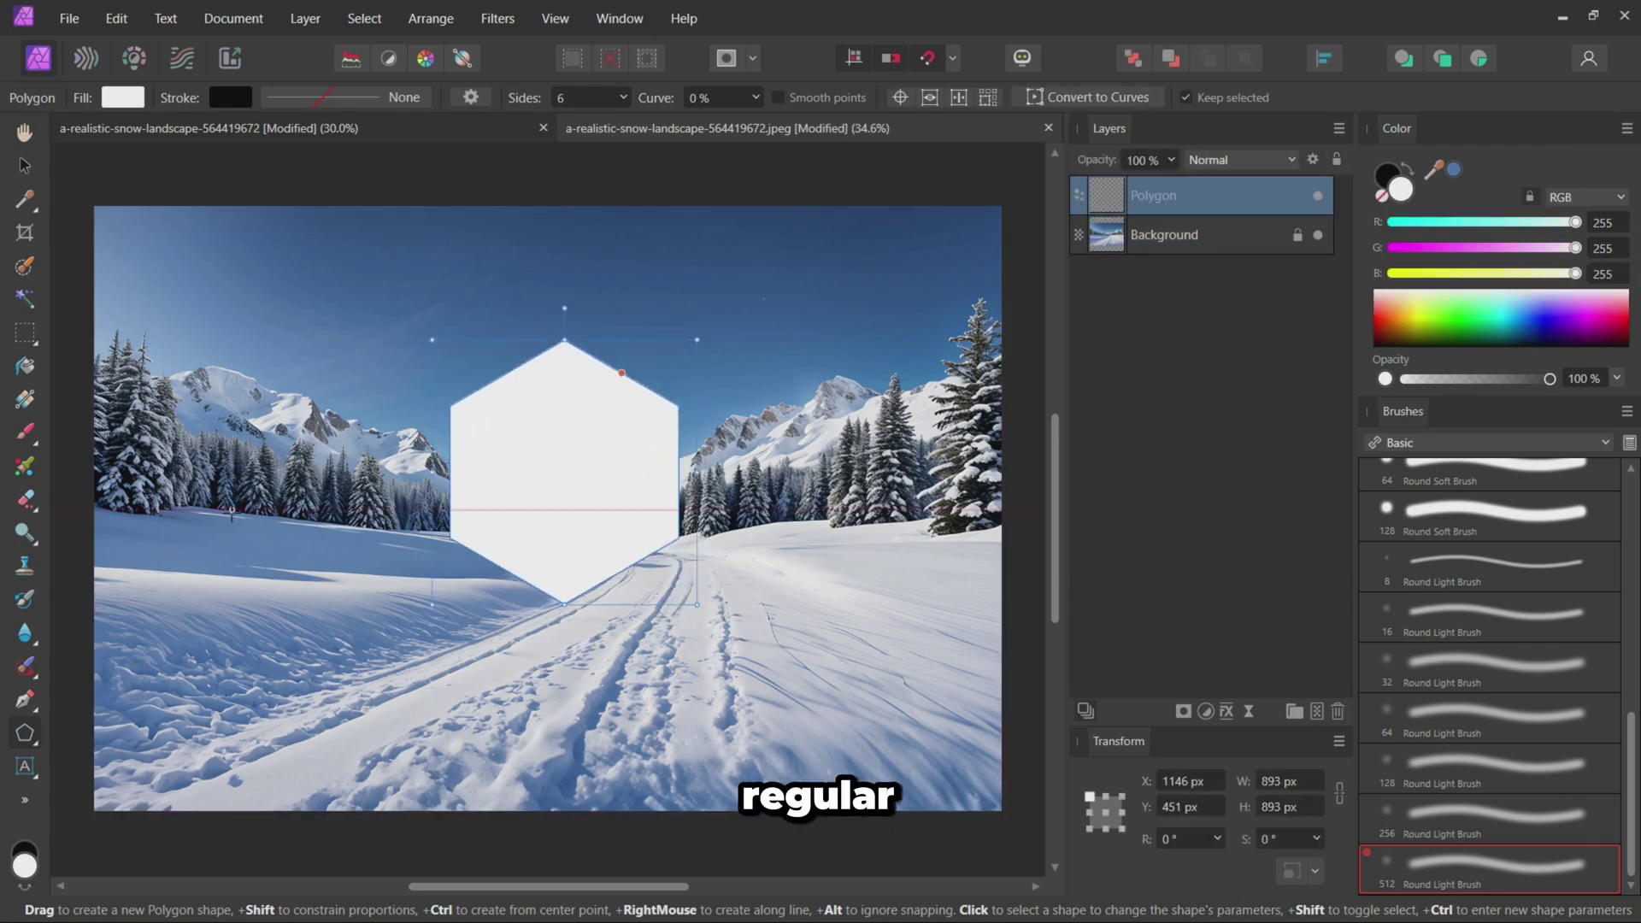
{"action": "left_click", "coordinate": [24, 165]}
{"action": "mouse_move", "coordinate": [553, 436]}
{"action": "left_mouse_down"}
{"action": "mouse_move", "coordinate": [623, 450]}
{"action": "mouse_move", "coordinate": [554, 474]}
{"action": "mouse_move", "coordinate": [569, 501]}
{"action": "mouse_move", "coordinate": [550, 505]}
{"action": "mouse_move", "coordinate": [576, 456]}
{"action": "left_mouse_up"}
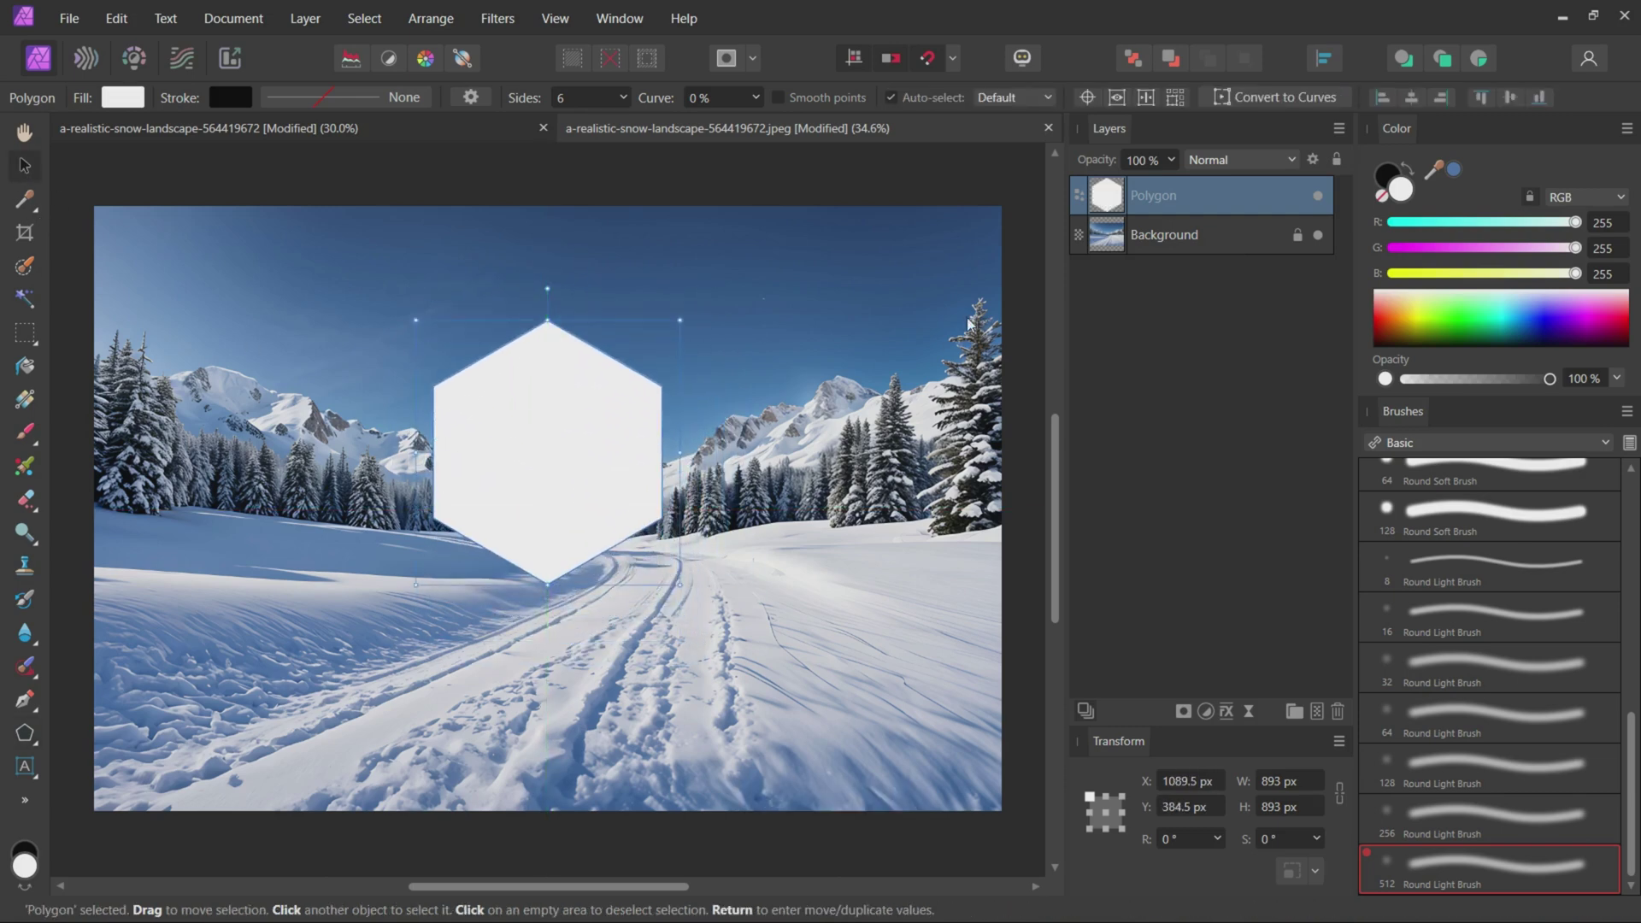
- Draw a rectangle over the hexagon's left half, shear it 30°, and fill it cyan
{"action": "left_click", "coordinate": [25, 733]}
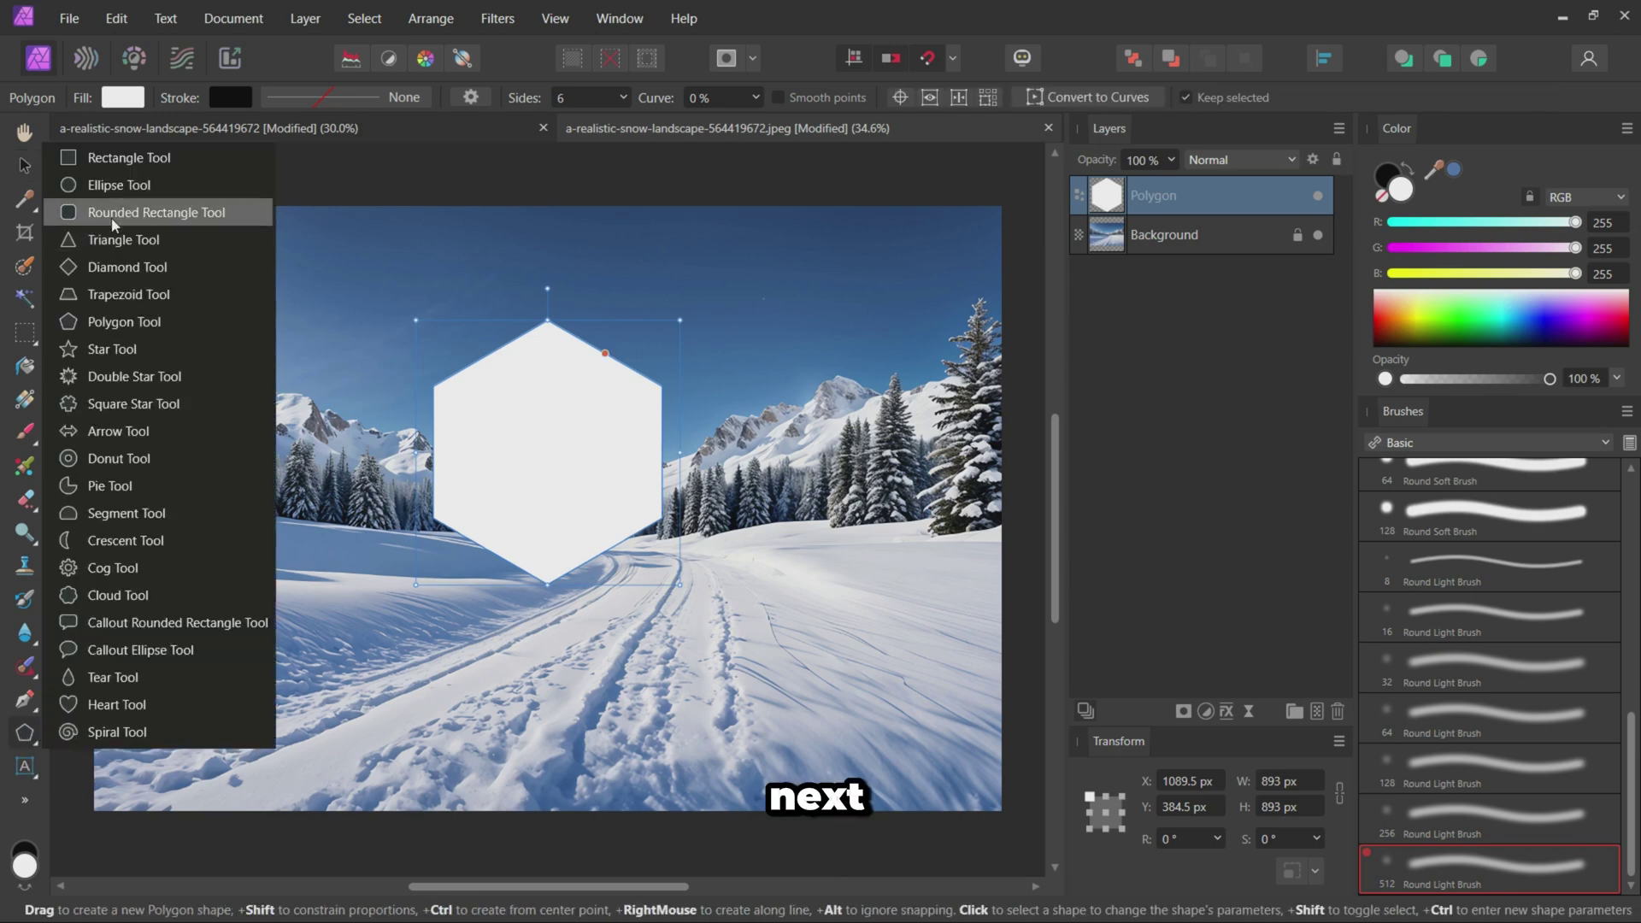
{"action": "scroll", "coordinate": [432, 420], "scroll_direction": "up", "scroll_amount": 3}
{"action": "key", "text": "m"}
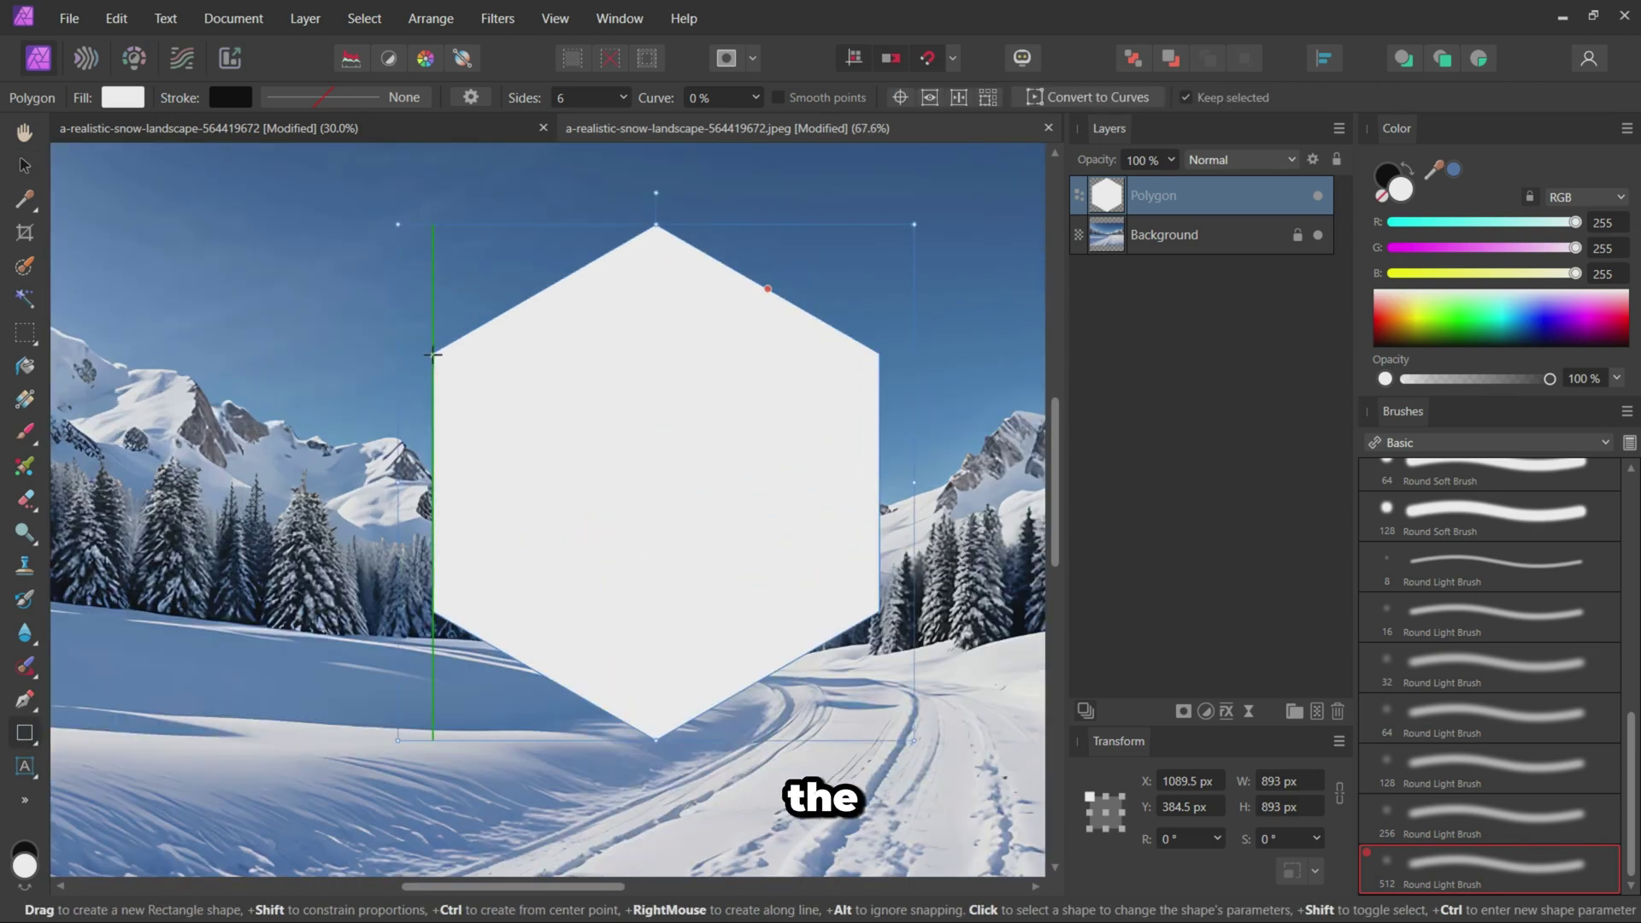
{"action": "left_click_drag", "start_coordinate": [434, 354], "coordinate": [602, 612]}
{"action": "key", "text": "v"}
{"action": "scroll", "coordinate": [482, 493], "scroll_direction": "up", "scroll_amount": 3}
{"action": "scroll", "coordinate": [531, 319], "scroll_direction": "up", "scroll_amount": 2}
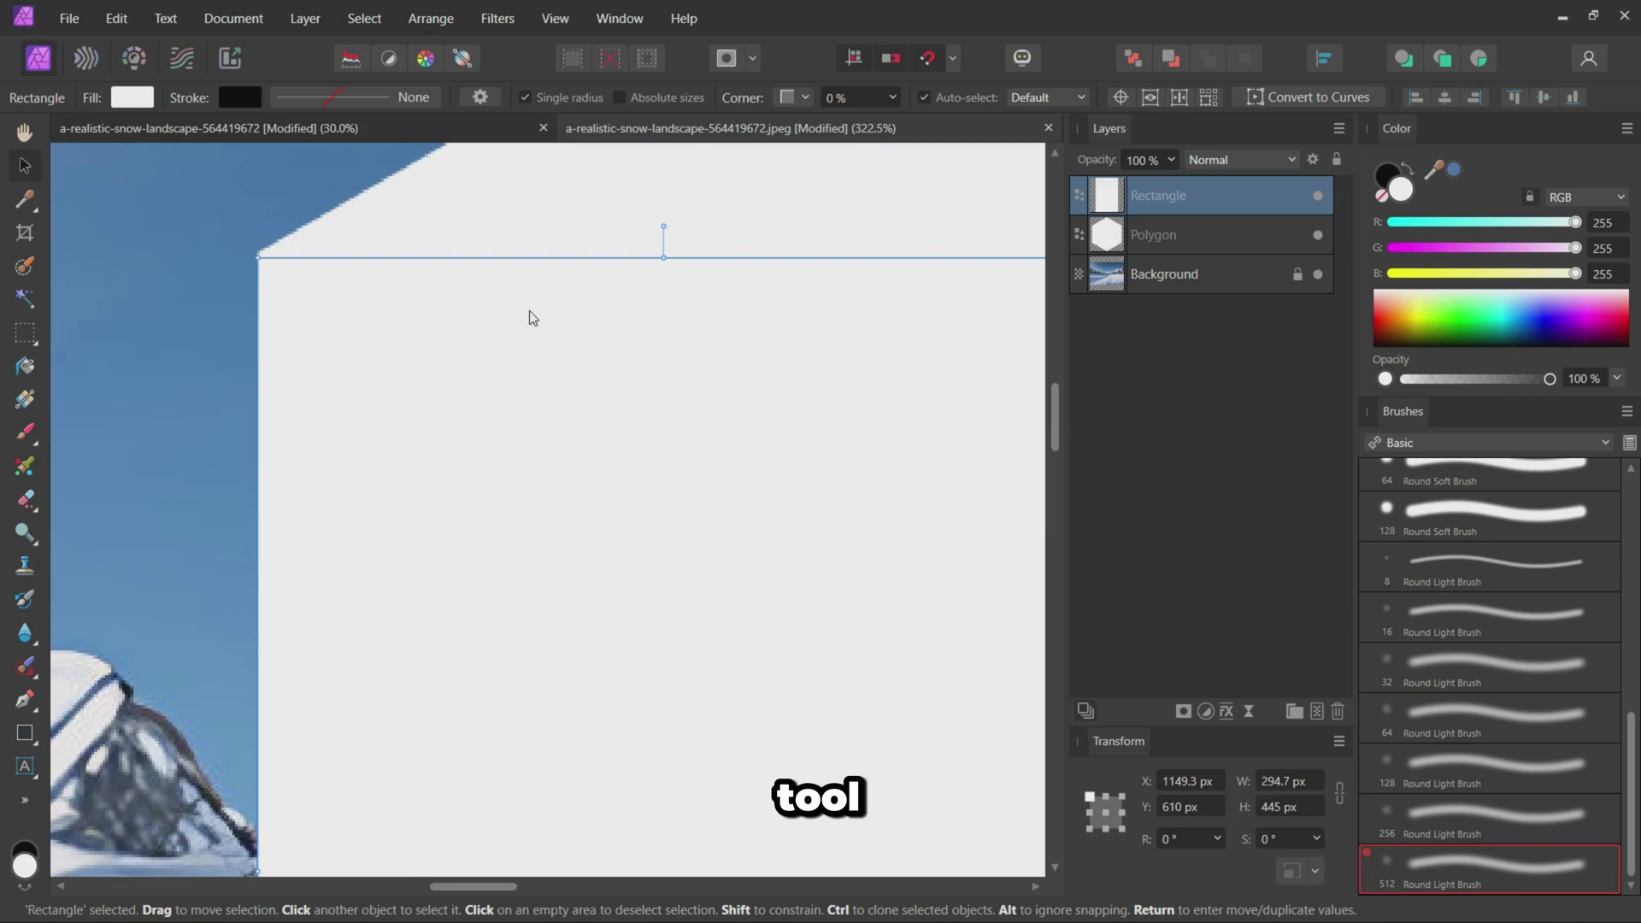
{"action": "scroll", "coordinate": [616, 429], "scroll_direction": "up", "scroll_amount": 2}
{"action": "scroll", "coordinate": [618, 429], "scroll_direction": "down", "scroll_amount": 5}
{"action": "left_click_drag", "start_coordinate": [649, 464], "coordinate": [641, 451]}
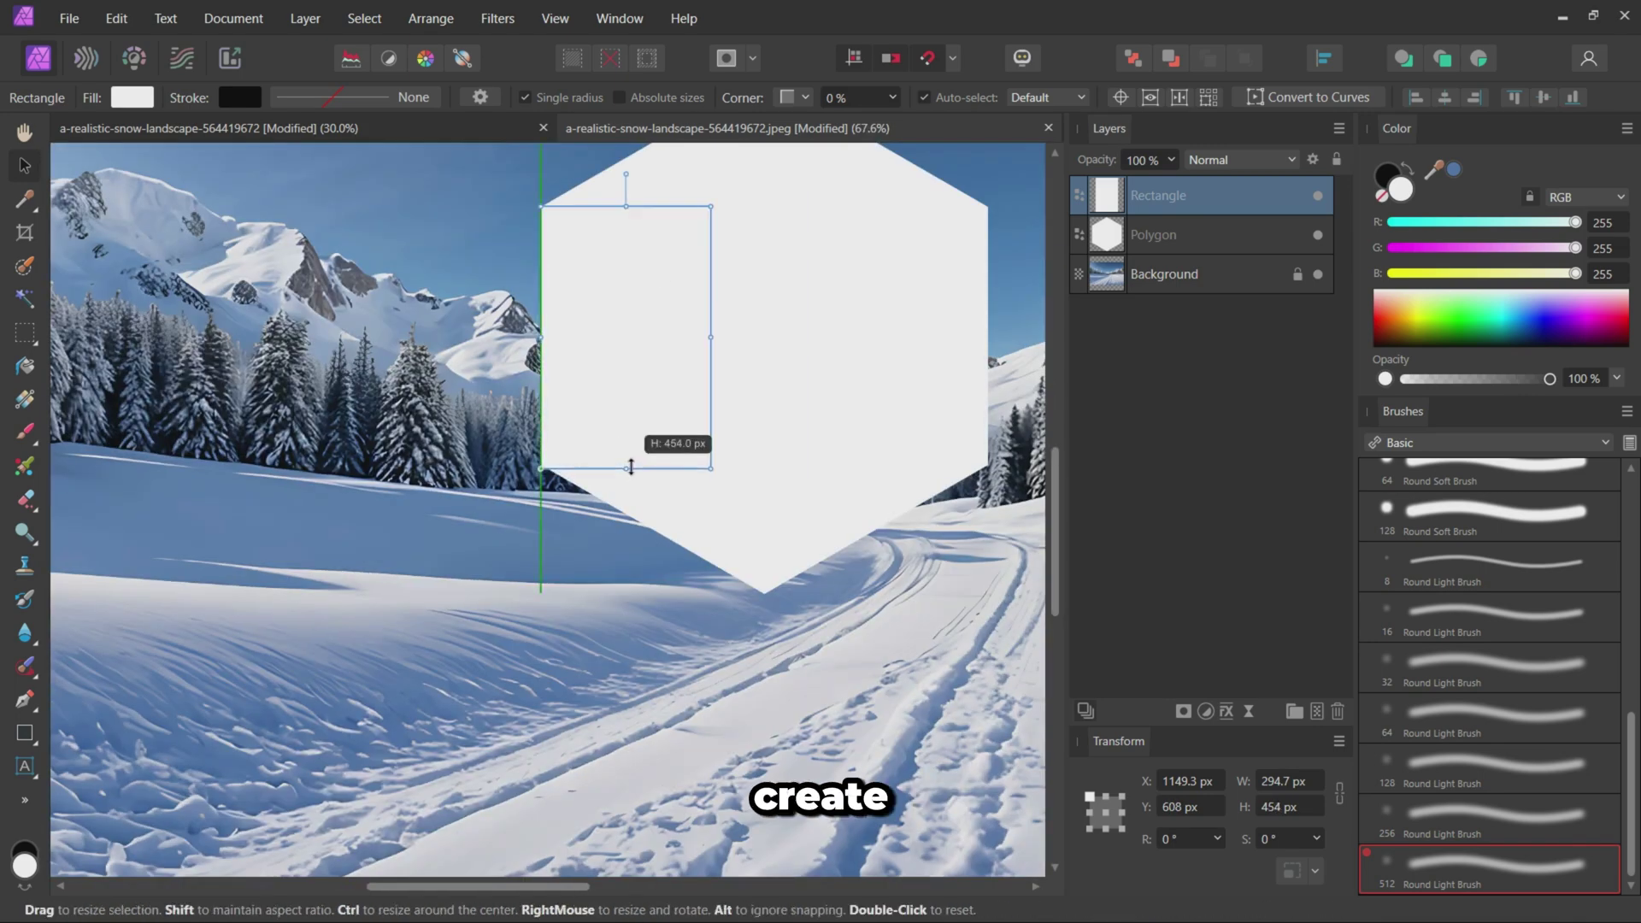
{"action": "left_click_drag", "start_coordinate": [715, 334], "coordinate": [765, 332]}
{"action": "scroll", "coordinate": [718, 385], "scroll_direction": "down", "scroll_amount": 2}
{"action": "scroll", "coordinate": [655, 440], "scroll_direction": "up", "scroll_amount": 1}
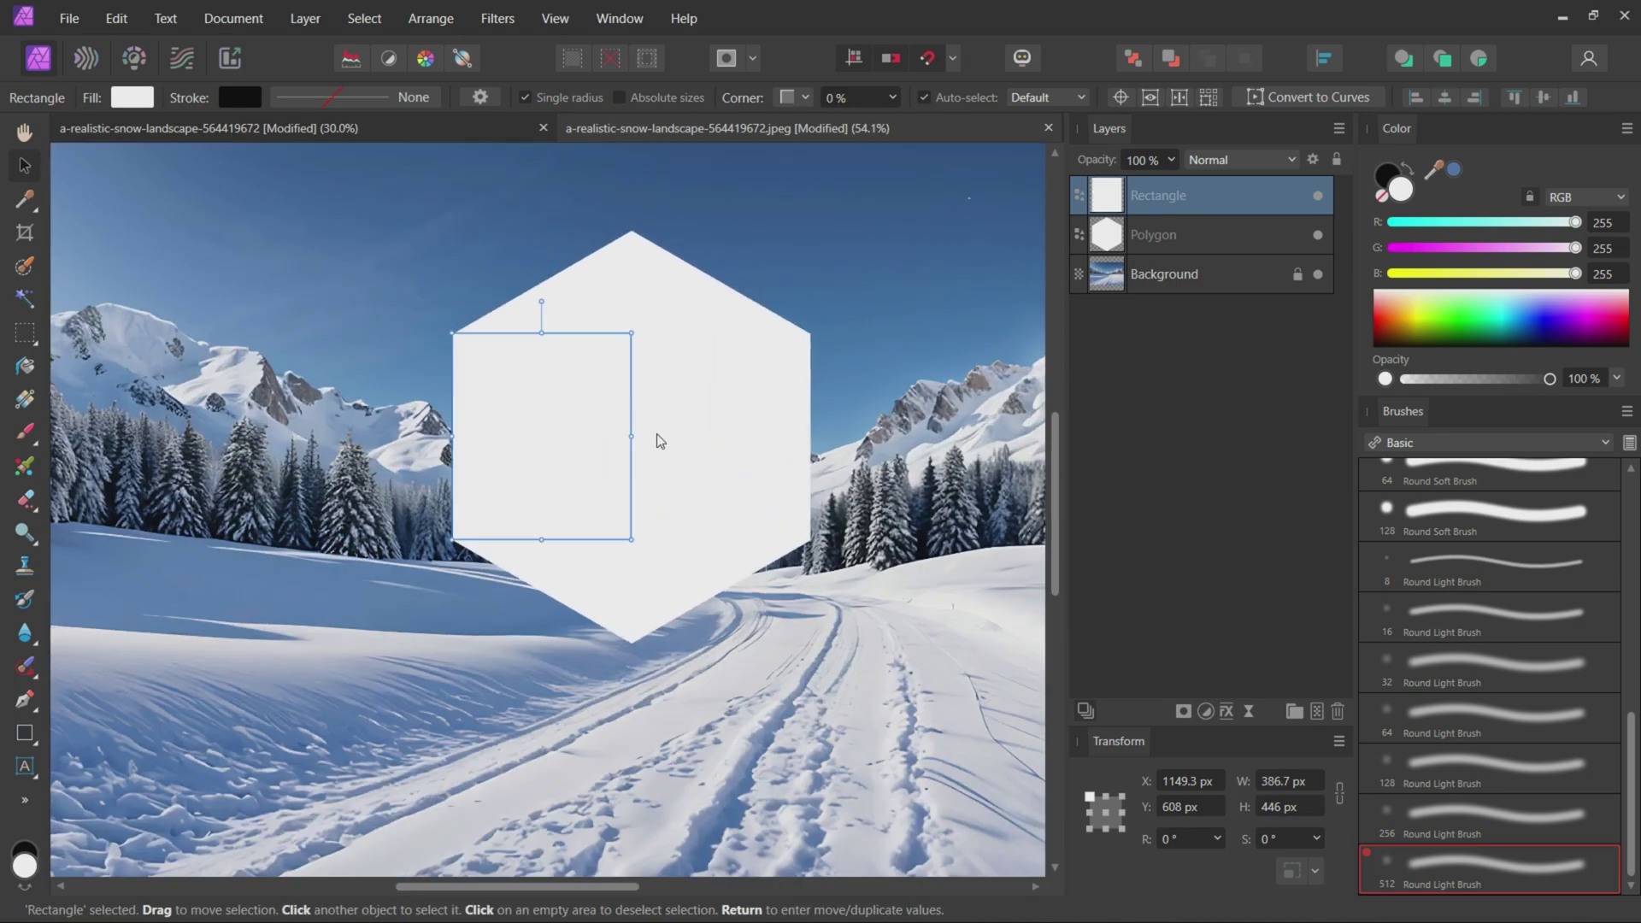
{"action": "left_click_drag", "start_coordinate": [639, 437], "coordinate": [634, 539]}
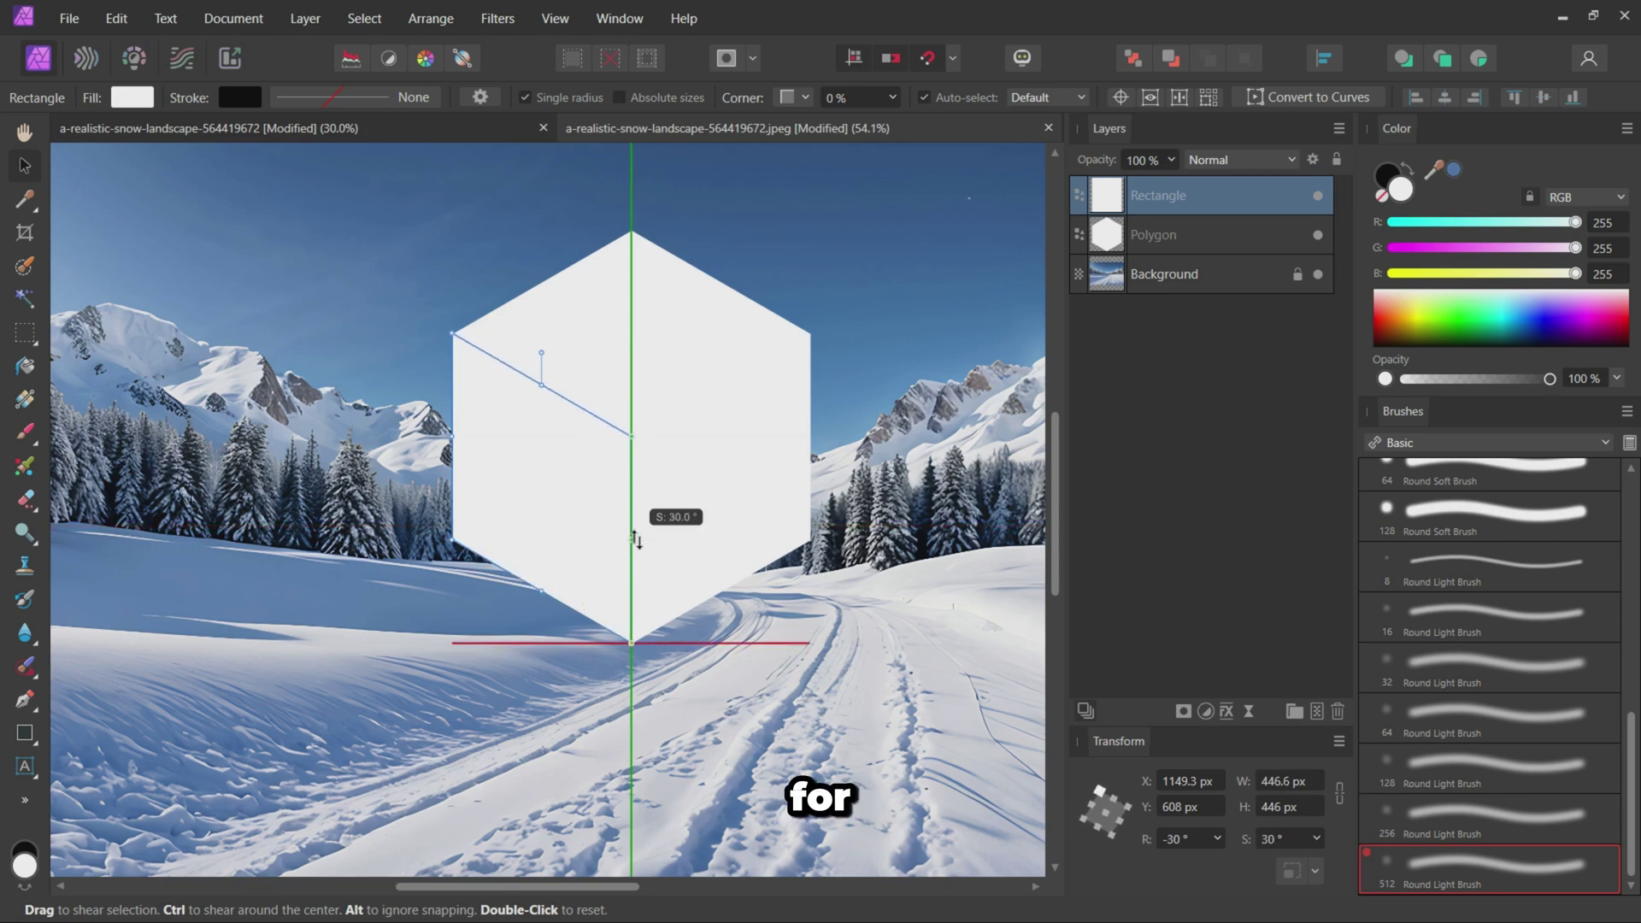
{"action": "left_click", "coordinate": [1437, 225]}
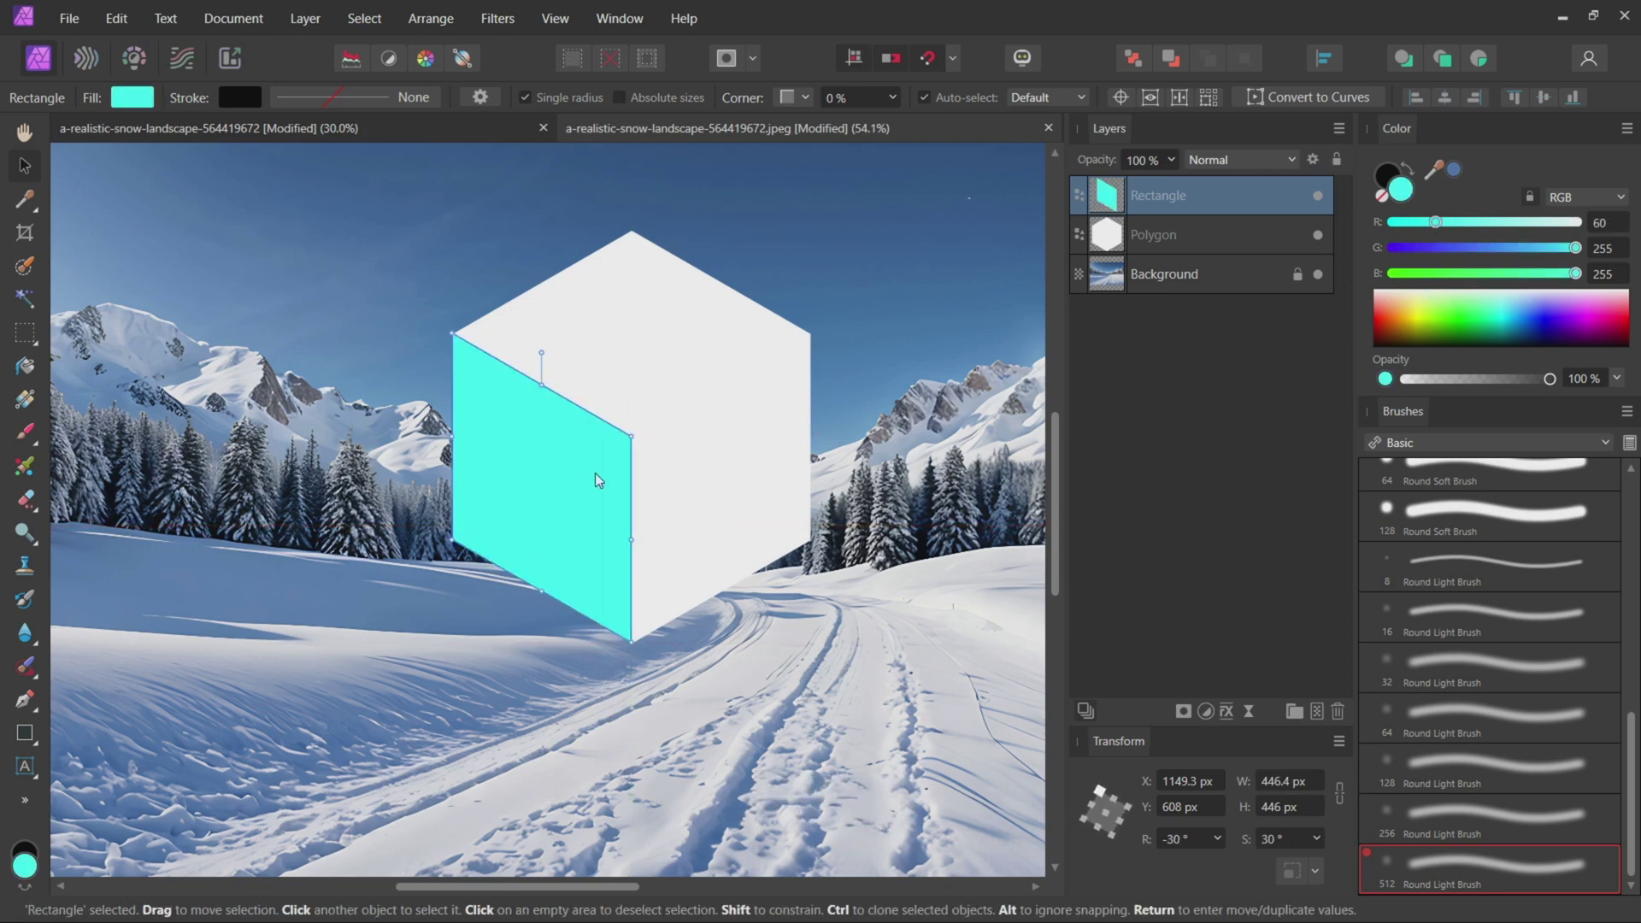
- Duplicate the cyan face, flip it horizontally onto the right half, and fill it light yellow
{"action": "key", "text": "ctrl+j"}
{"action": "left_click", "coordinate": [432, 18]}
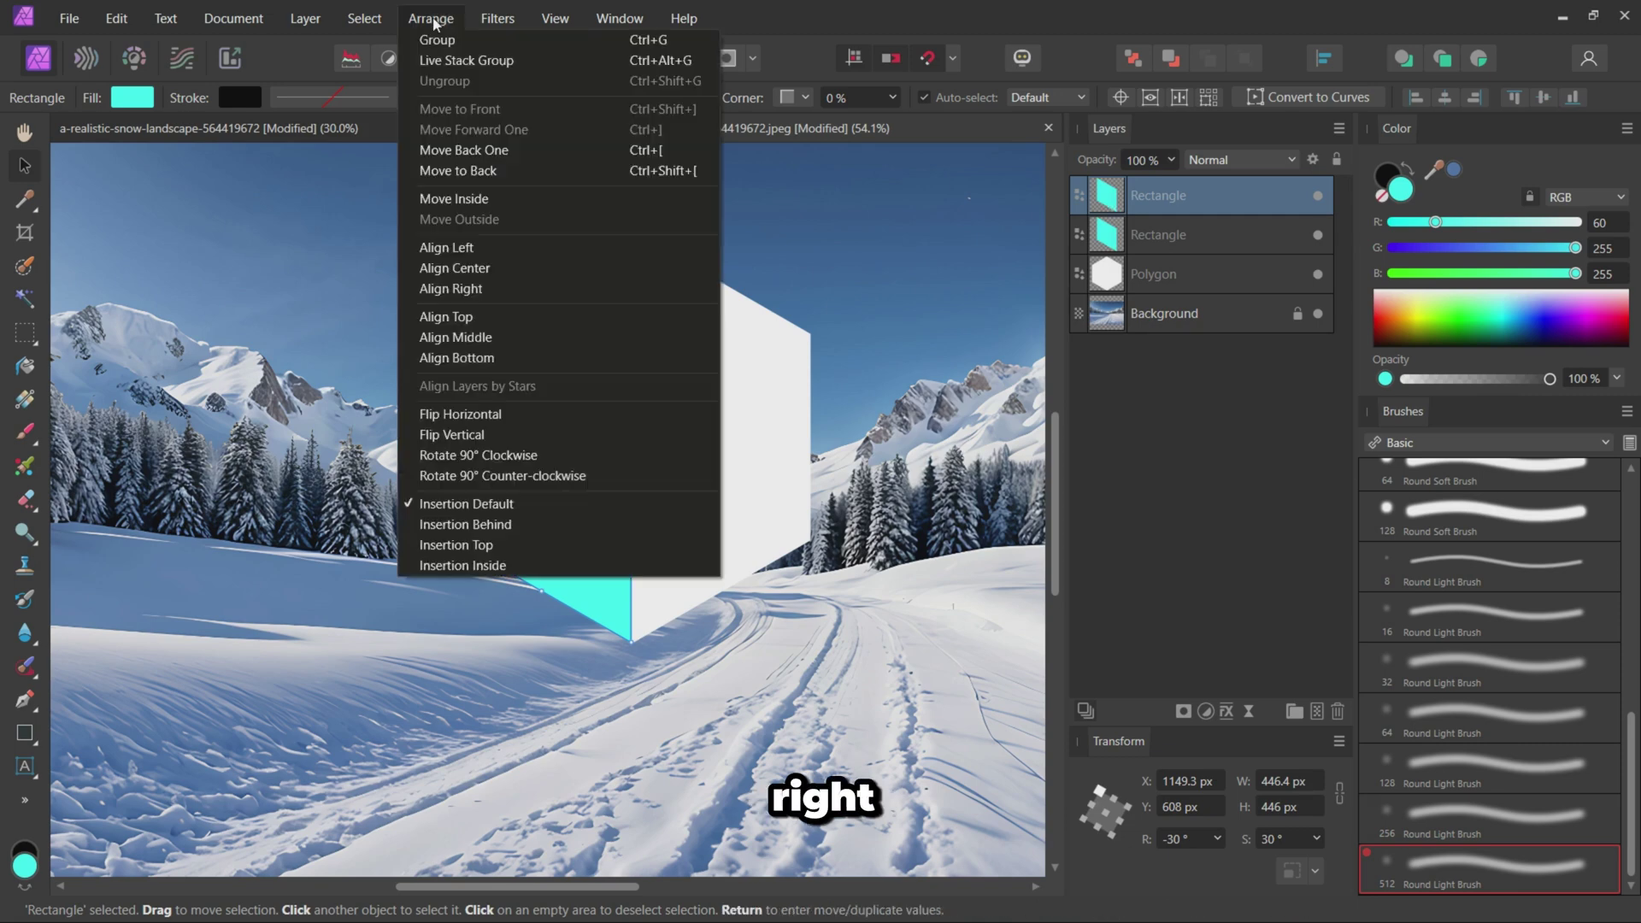
{"action": "left_click", "coordinate": [495, 417]}
{"action": "left_click_drag", "start_coordinate": [537, 469], "coordinate": [716, 471]}
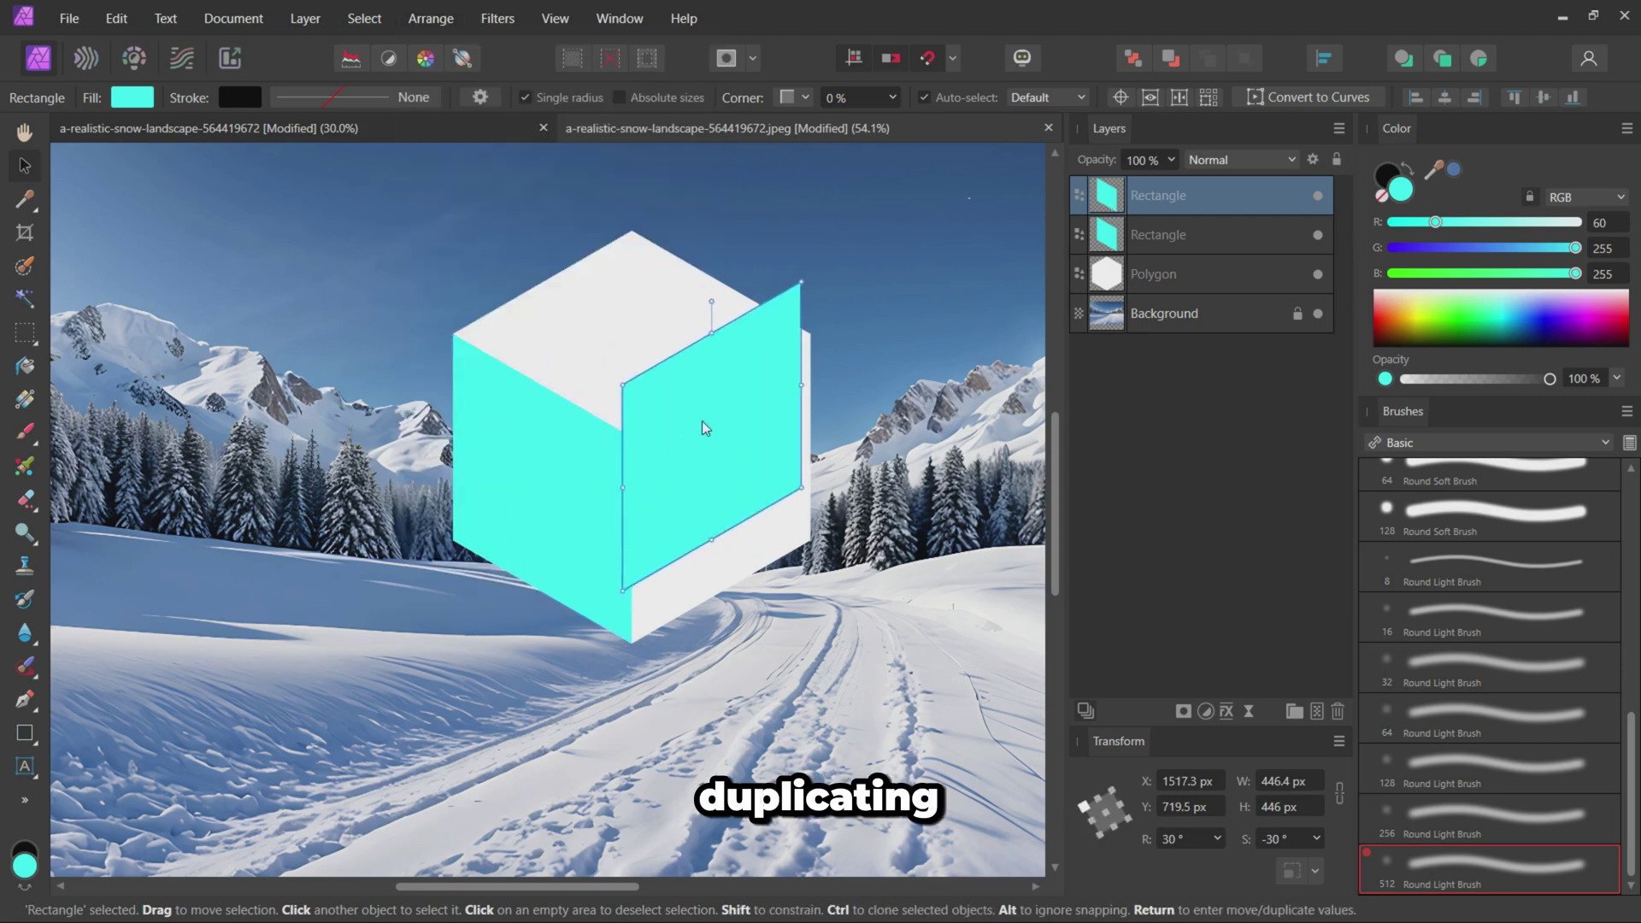
{"action": "scroll", "coordinate": [690, 583], "scroll_direction": "up", "scroll_amount": 3}
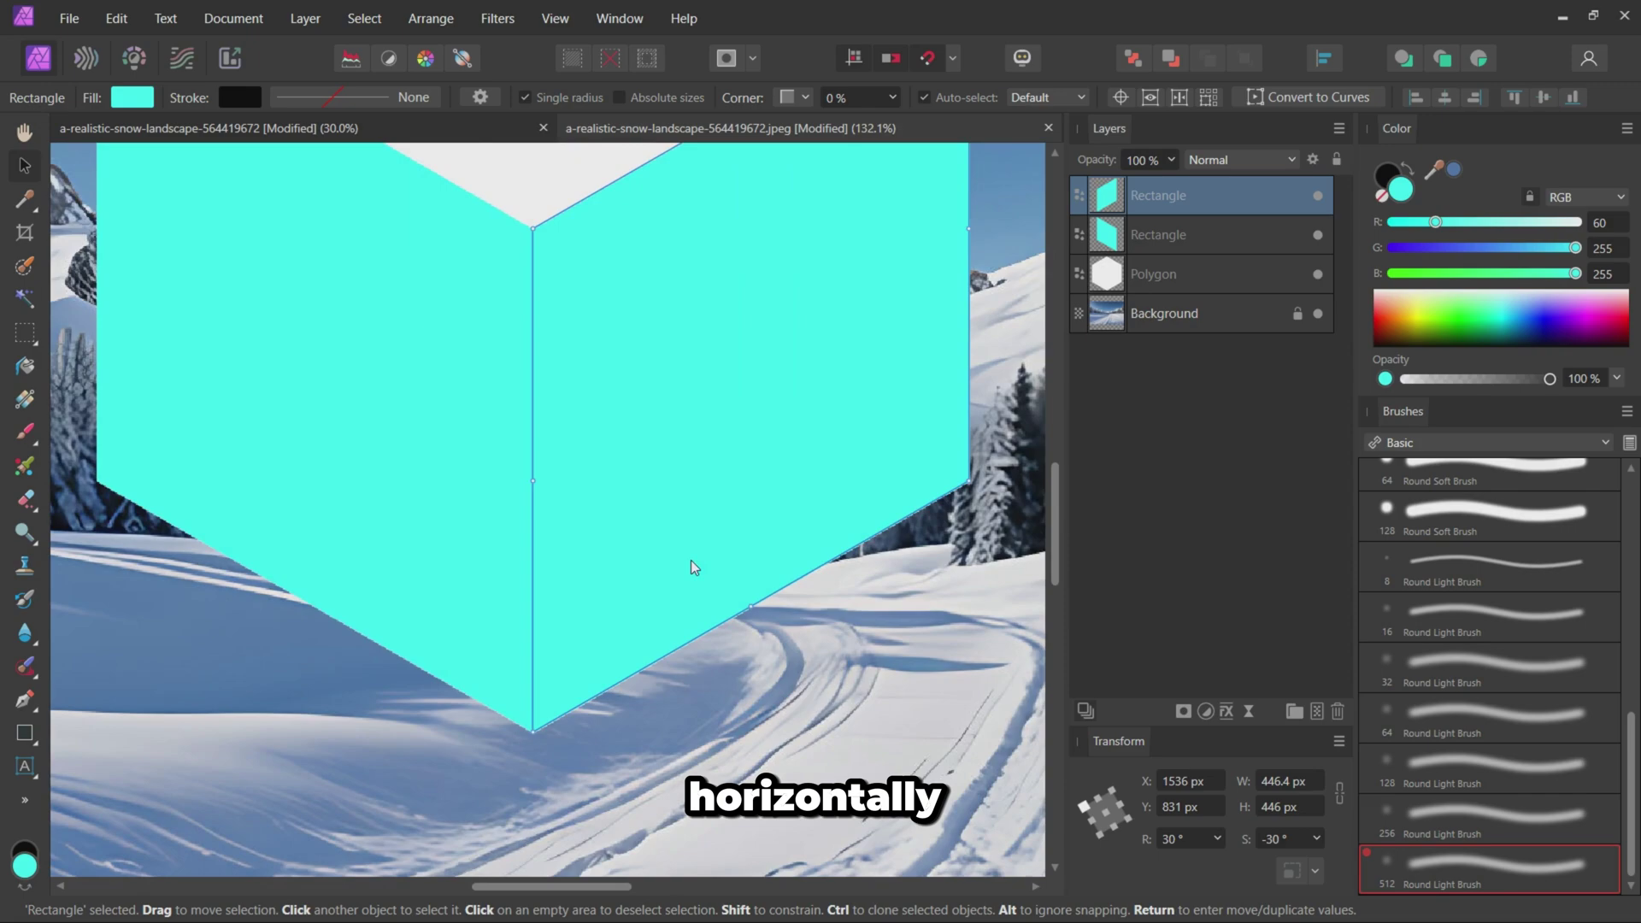
{"action": "scroll", "coordinate": [691, 561], "scroll_direction": "up", "scroll_amount": 1}
{"action": "scroll", "coordinate": [689, 357], "scroll_direction": "down", "scroll_amount": 5}
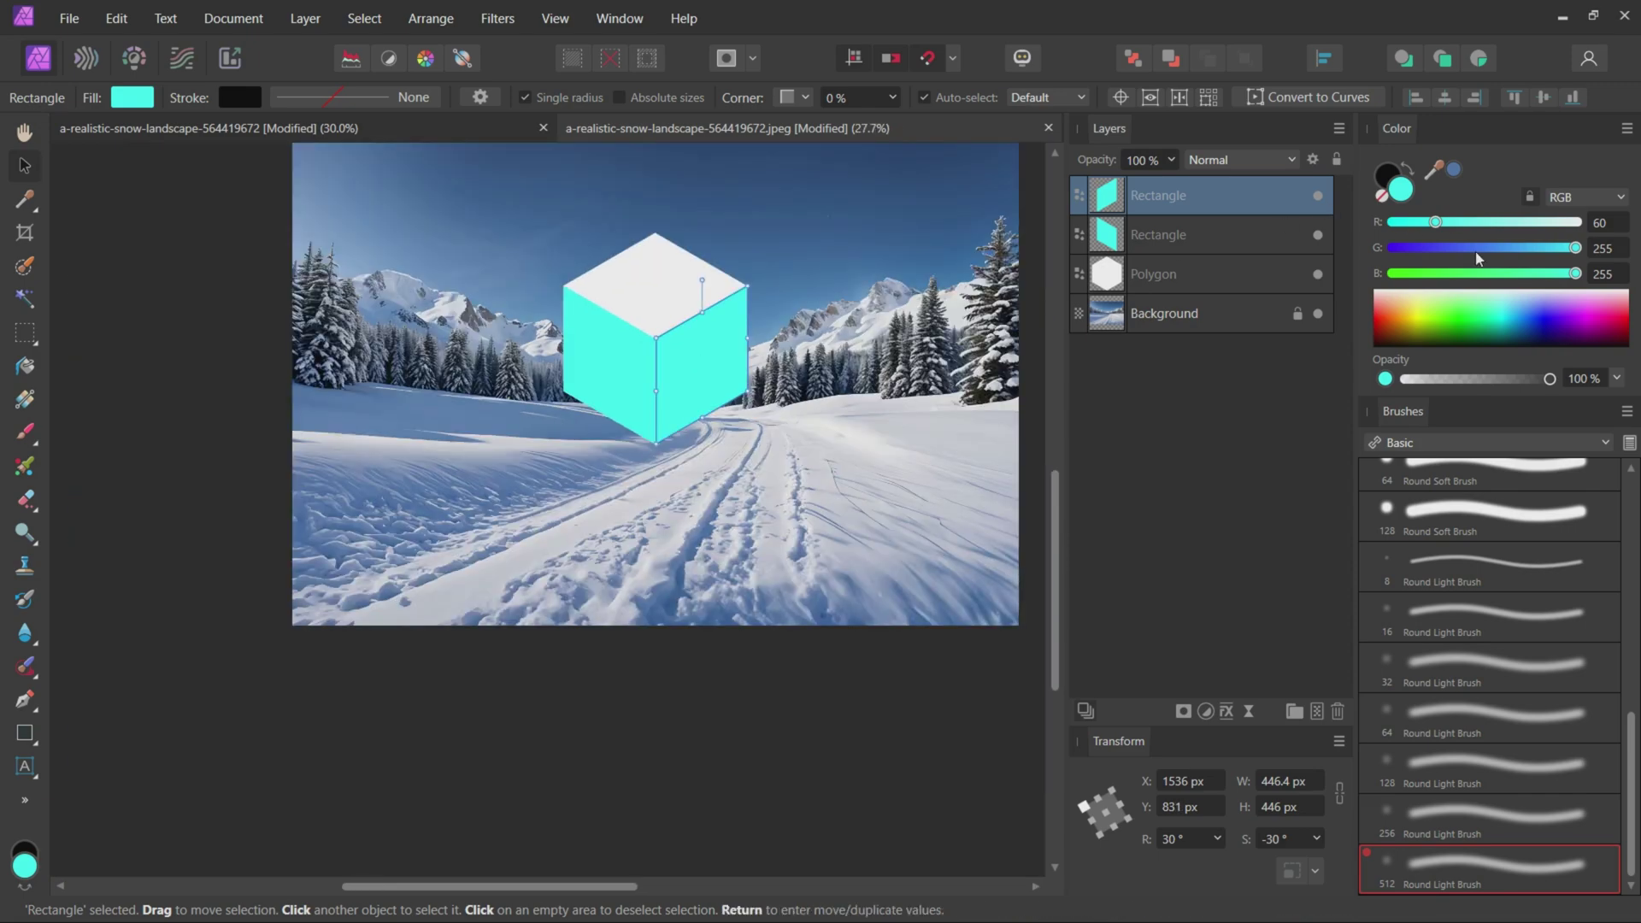
{"action": "left_click", "coordinate": [1411, 302]}
{"action": "scroll", "coordinate": [545, 409], "scroll_direction": "up", "scroll_amount": 2}
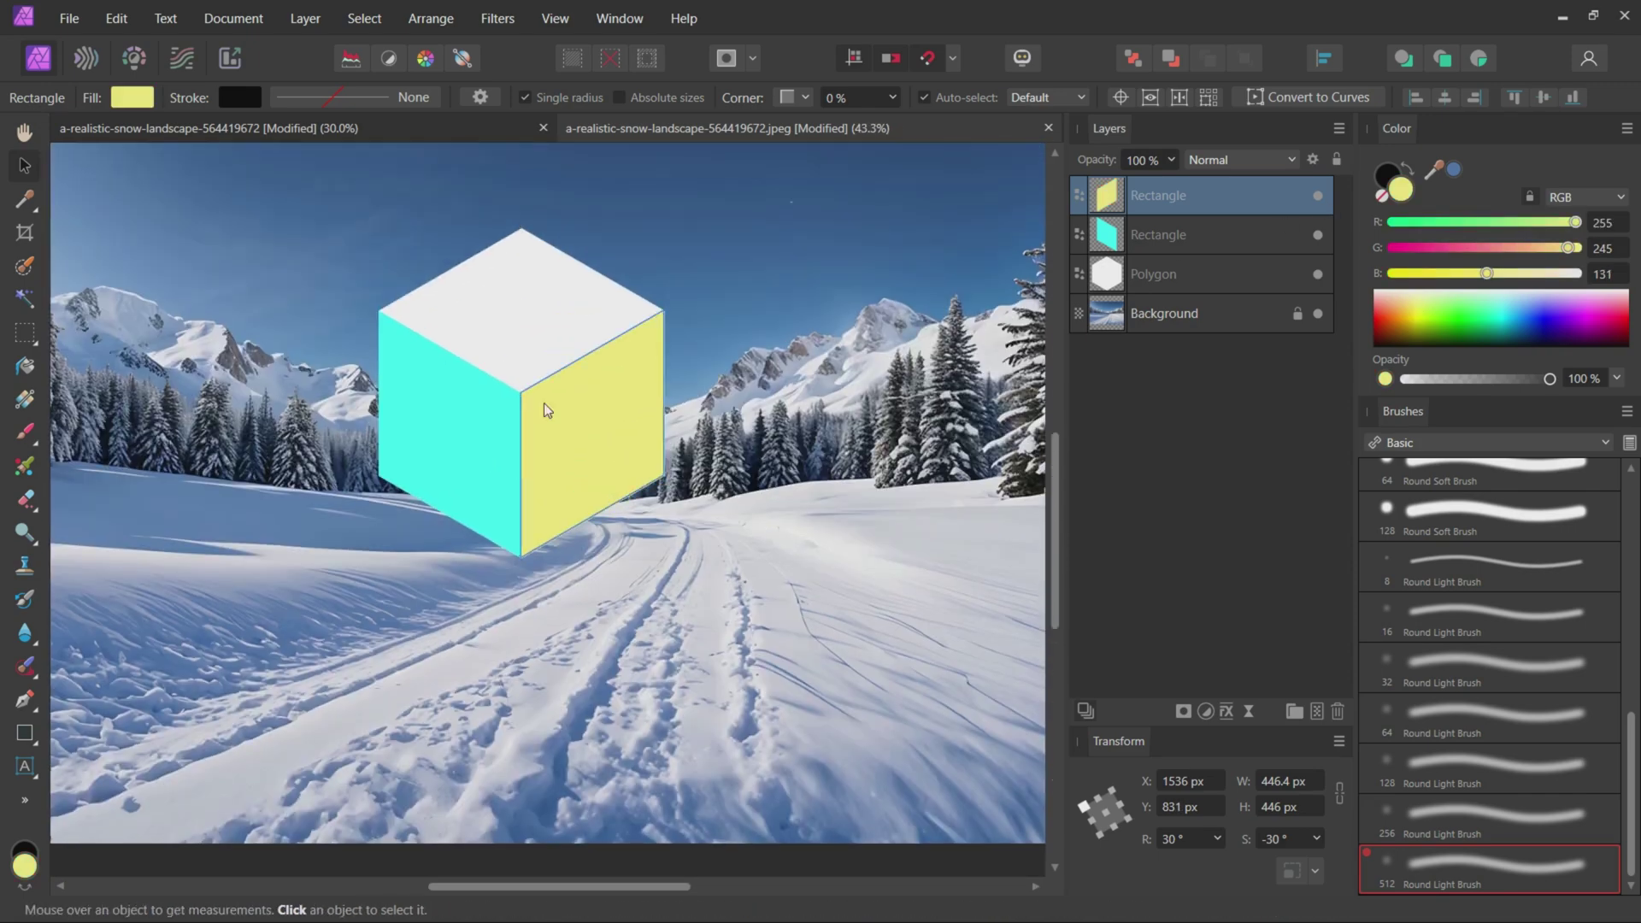
- Trace a closed four-corner path over the cube's top diamond and fill it green
{"action": "left_click", "coordinate": [24, 701]}
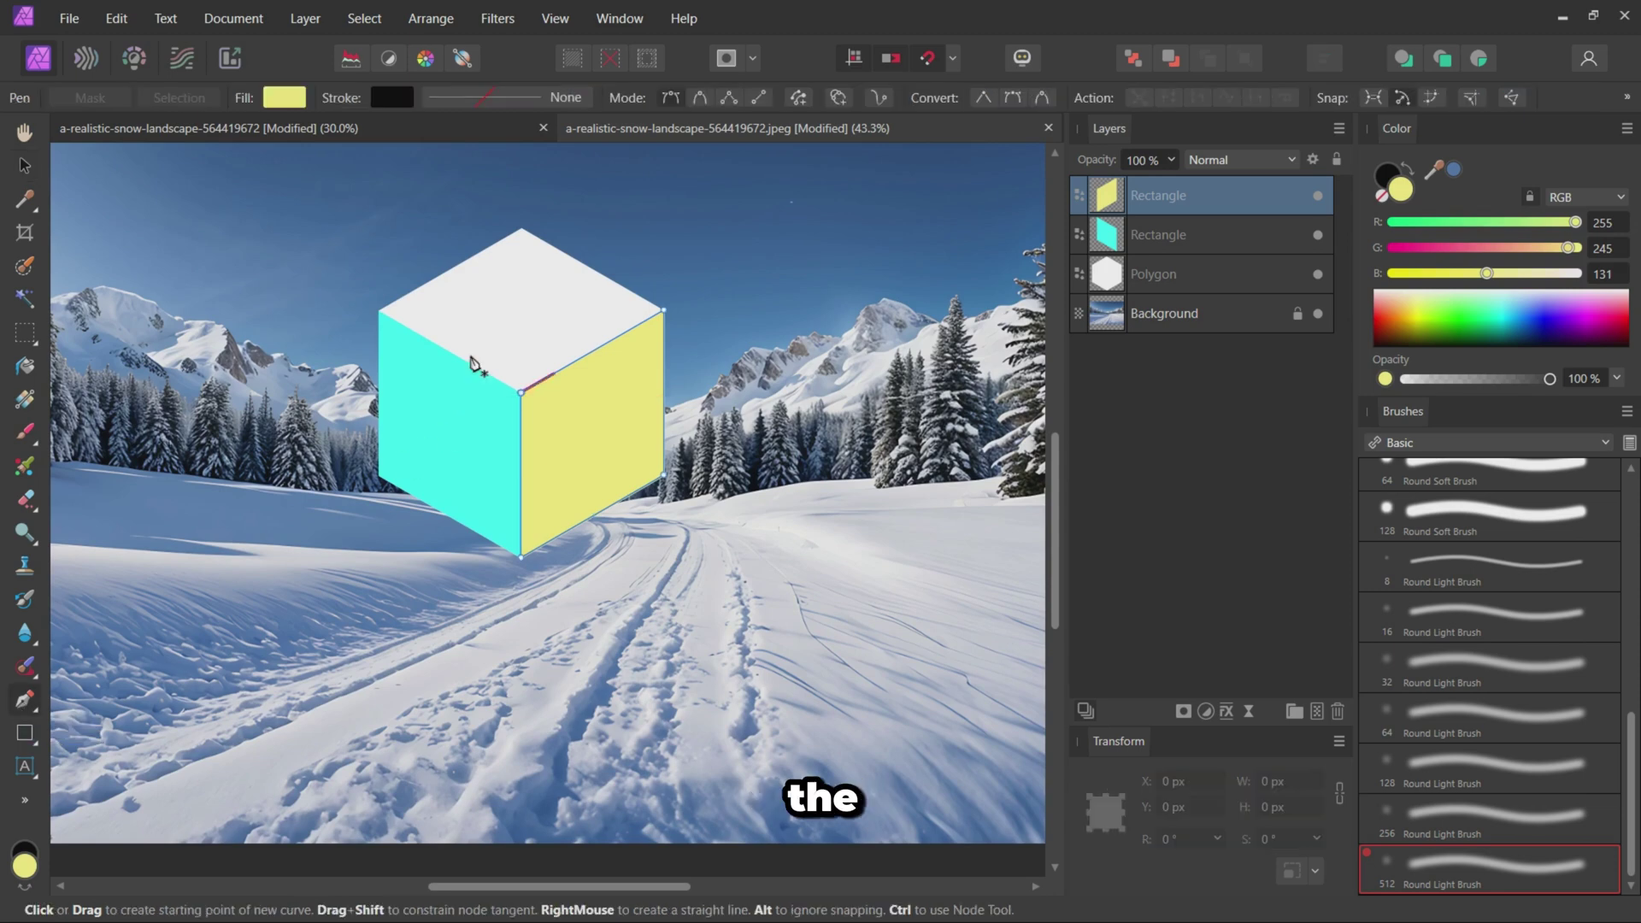
{"action": "scroll", "coordinate": [524, 238], "scroll_direction": "up", "scroll_amount": 3}
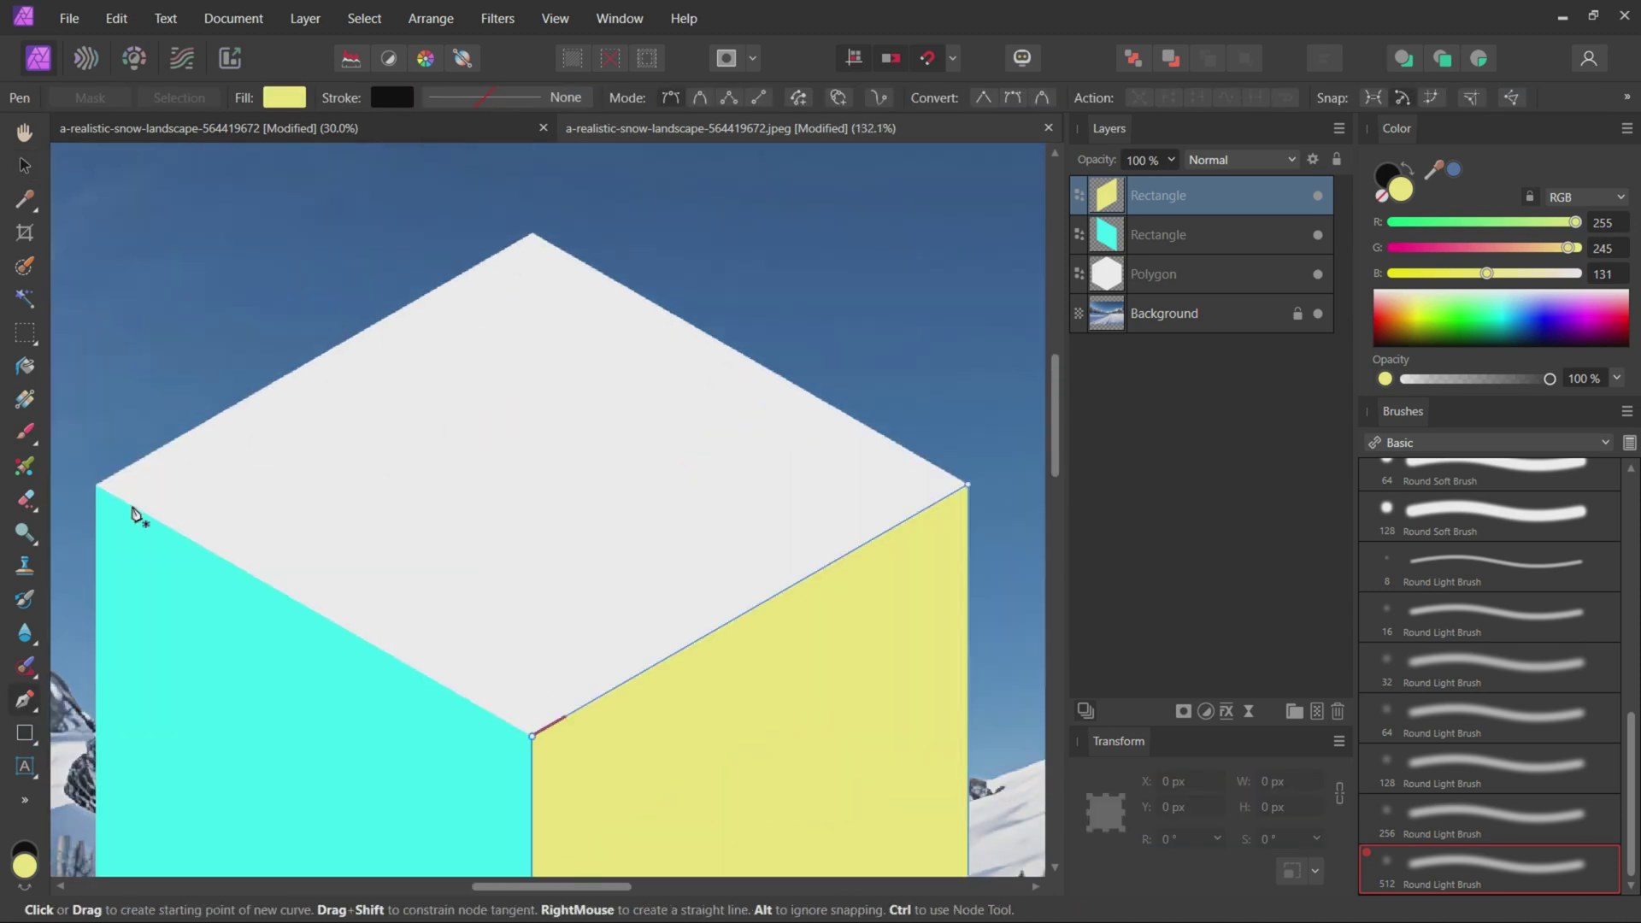
{"action": "left_click", "coordinate": [532, 234]}
{"action": "left_click", "coordinate": [97, 487]}
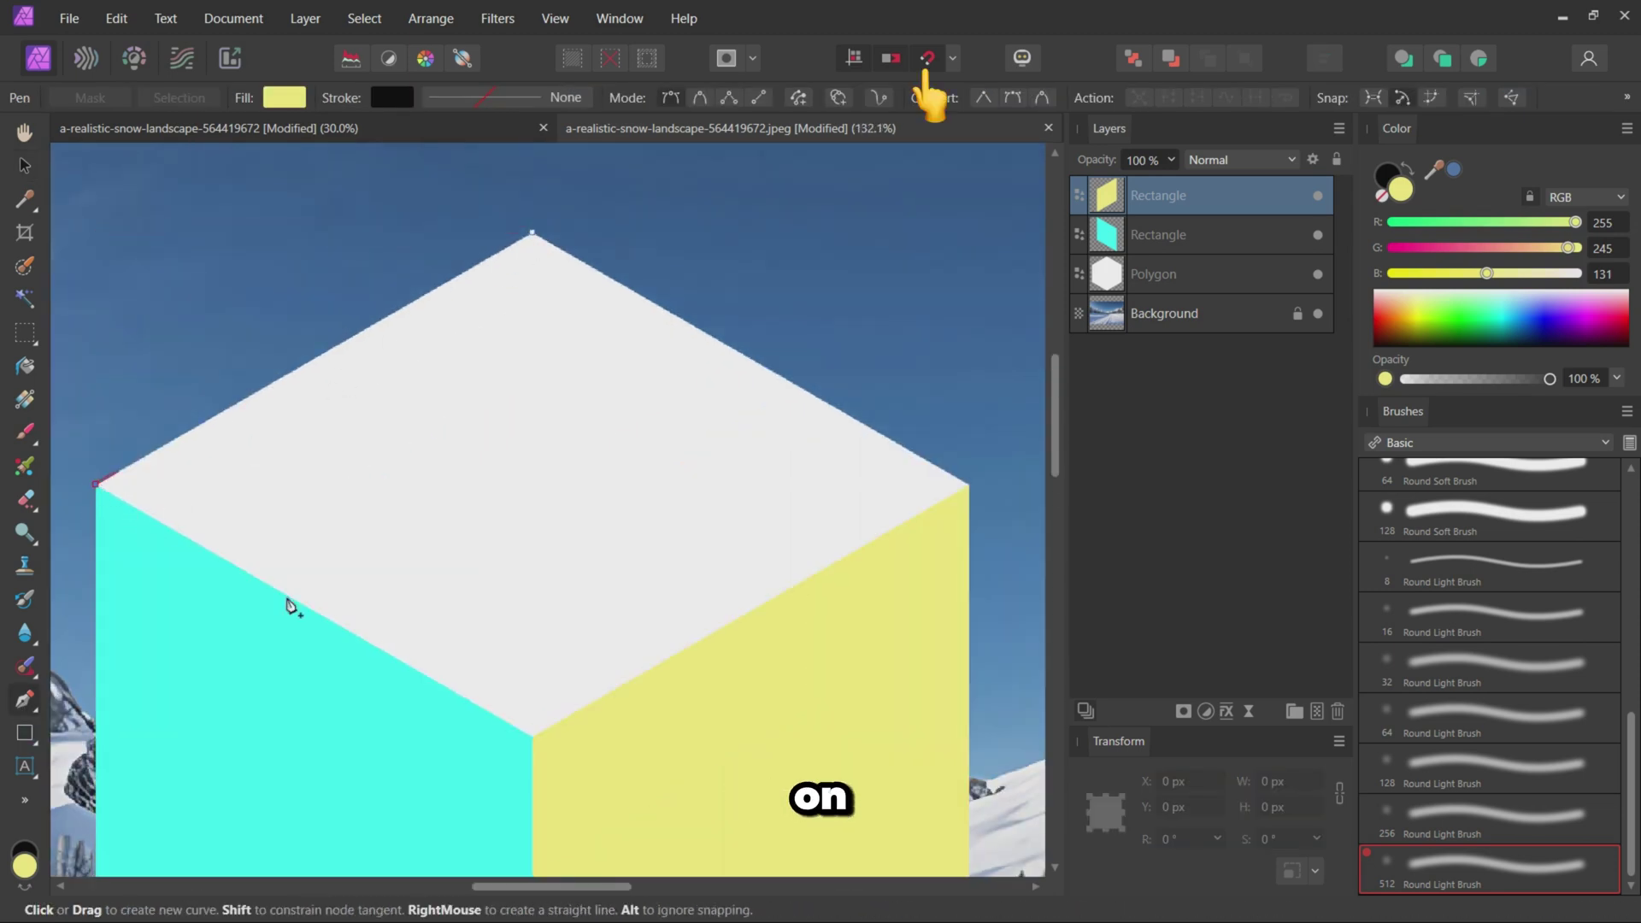
{"action": "left_click", "coordinate": [532, 736]}
{"action": "left_click", "coordinate": [968, 486]}
{"action": "left_click", "coordinate": [533, 235]}
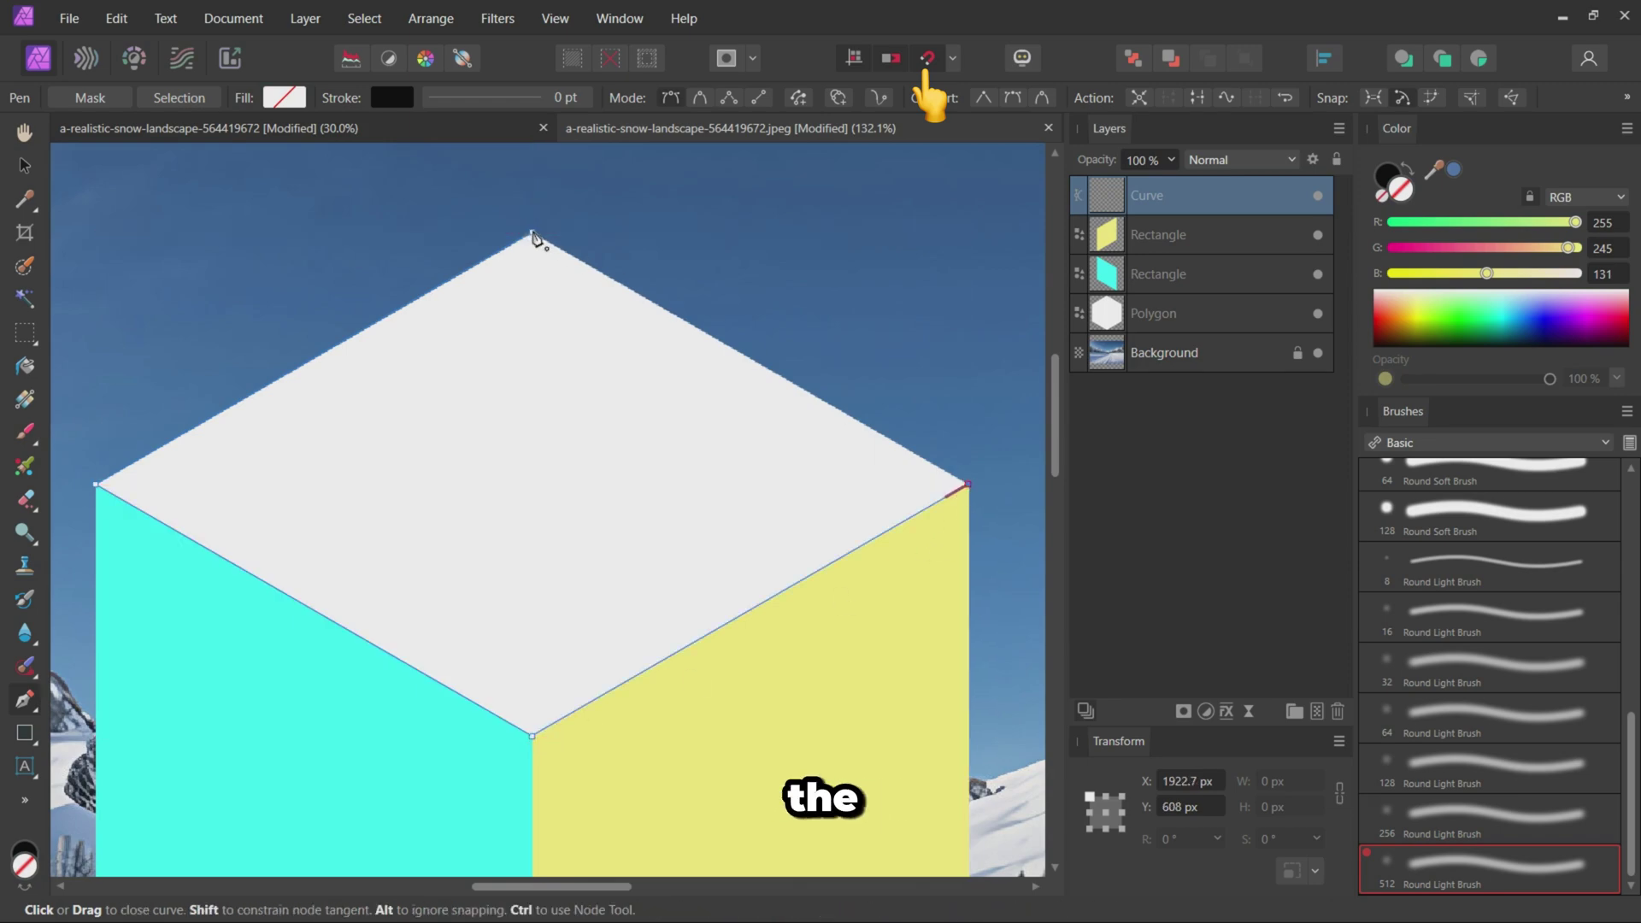
{"action": "left_click", "coordinate": [34, 172]}
{"action": "left_click", "coordinate": [1400, 164]}
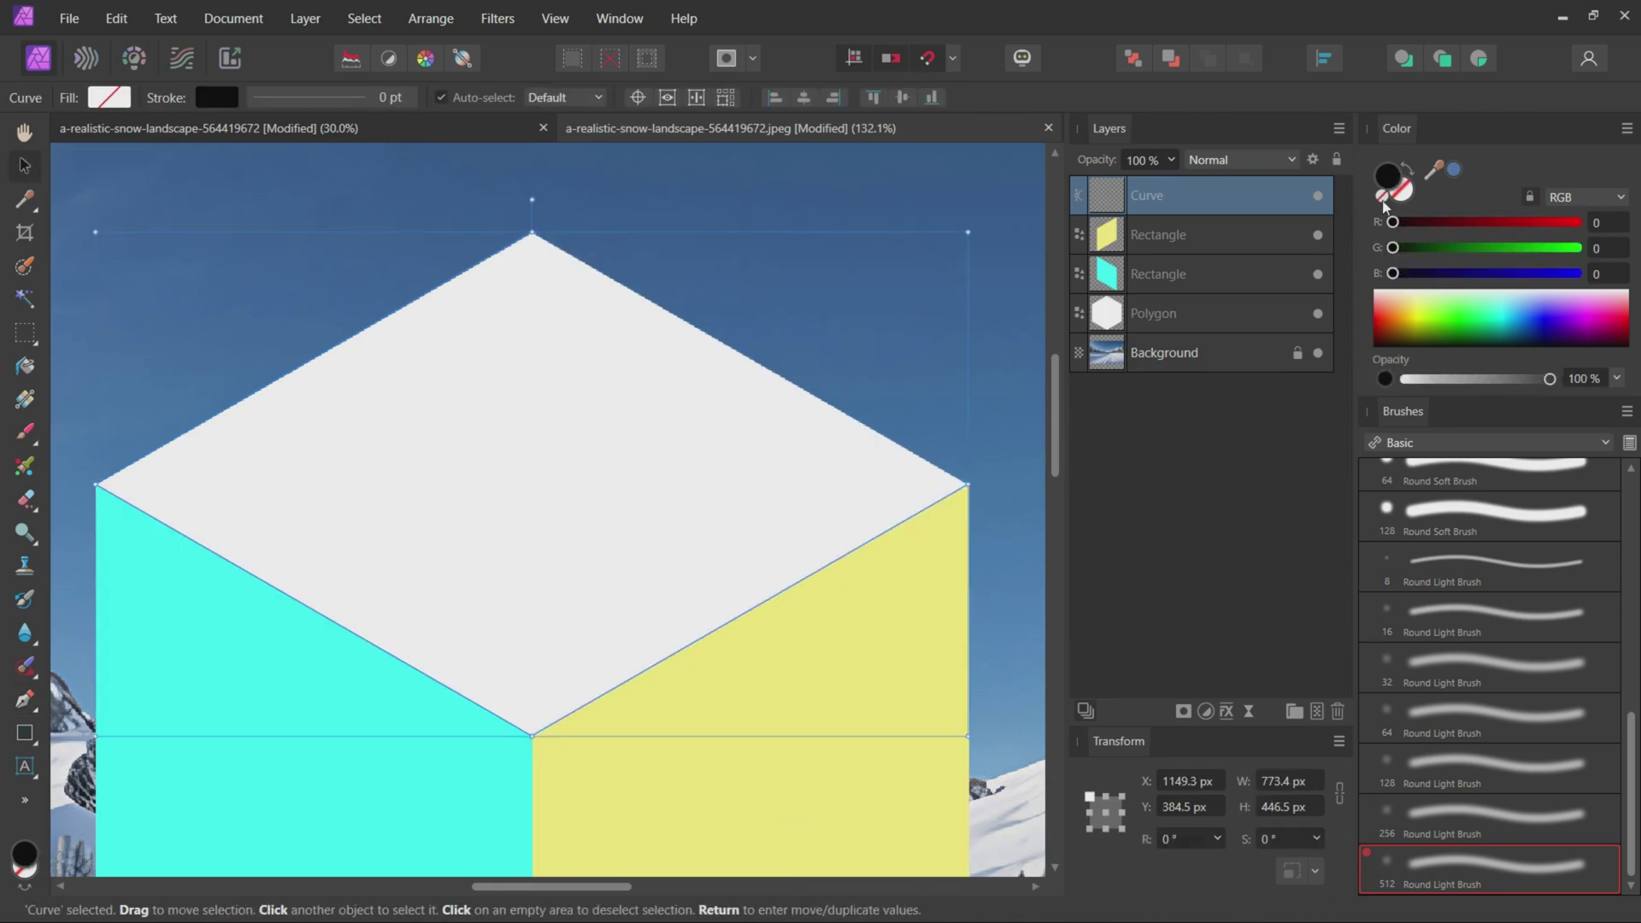
{"action": "left_click", "coordinate": [1418, 223]}
{"action": "scroll", "coordinate": [685, 340], "scroll_direction": "down", "scroll_amount": 3}
{"action": "scroll", "coordinate": [685, 340], "scroll_direction": "down", "scroll_amount": 1}
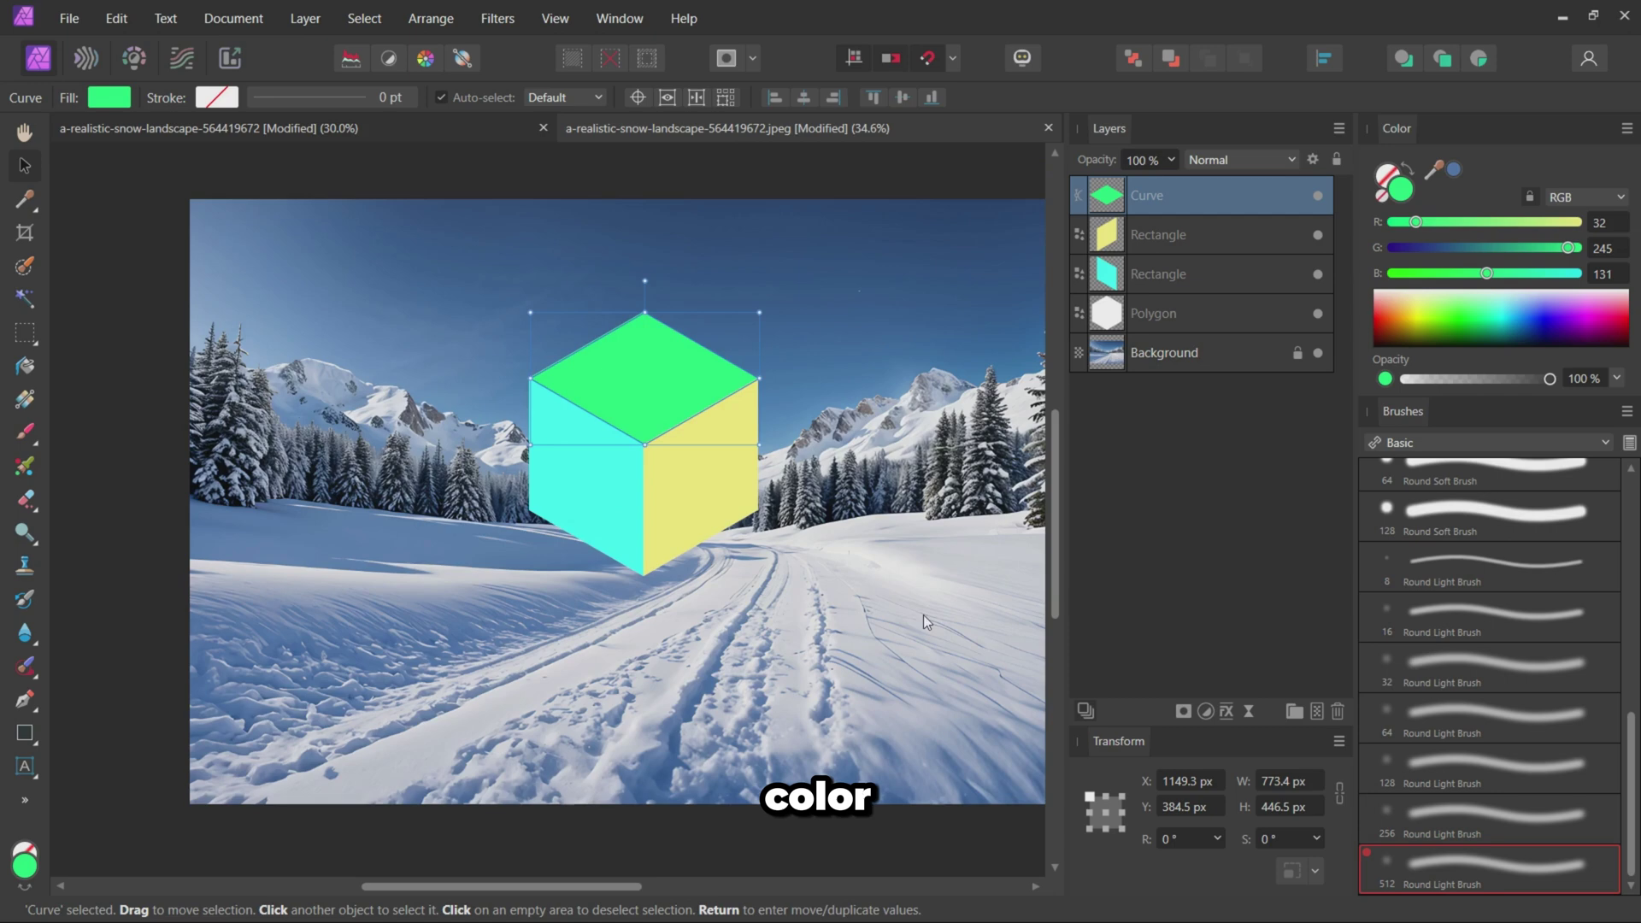
{"action": "scroll", "coordinate": [923, 614], "scroll_direction": "down", "scroll_amount": 1}
- Delete the hexagon and clip background photo copies into the top, yellow and cyan faces
{"action": "left_click", "coordinate": [1198, 315]}
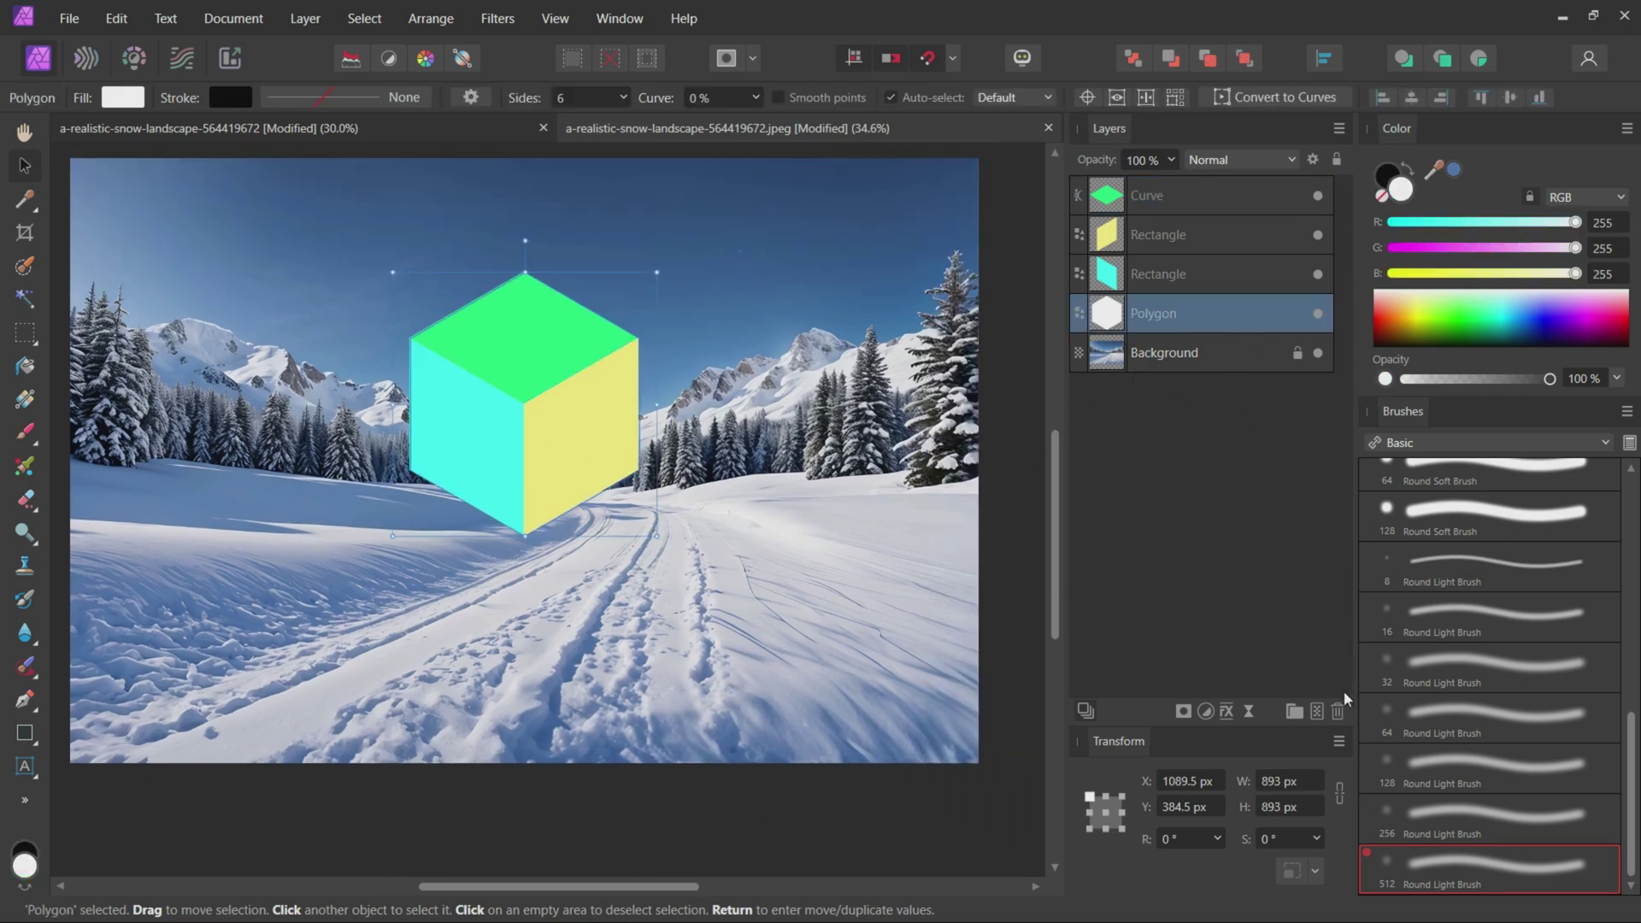
{"action": "left_click", "coordinate": [1338, 714]}
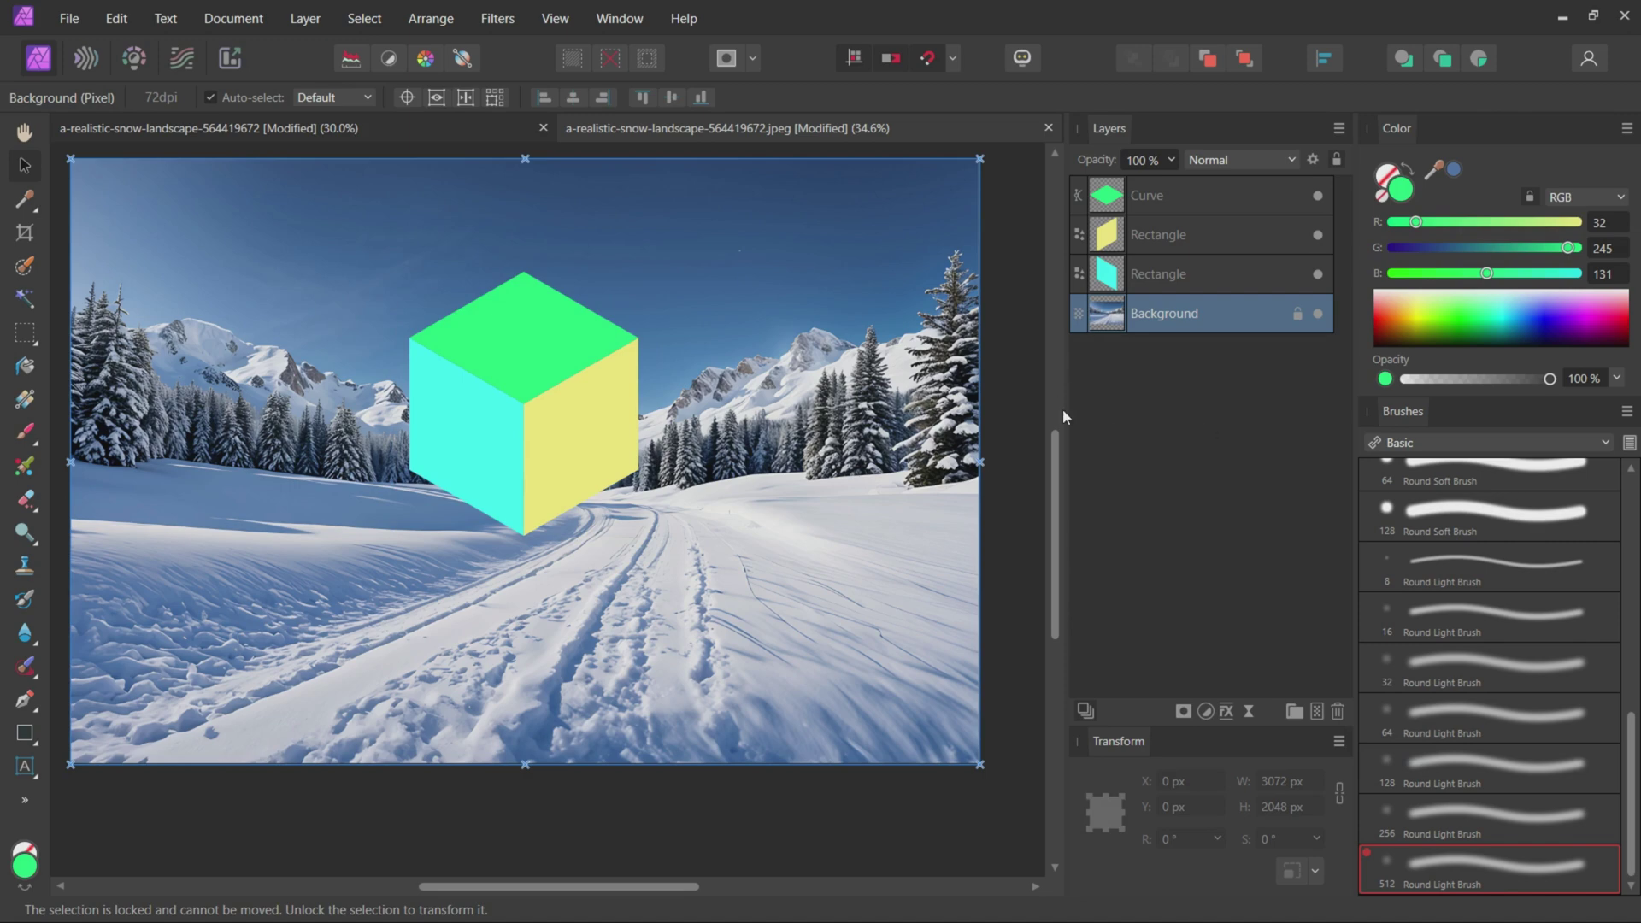
{"action": "key", "text": "ctrl+j"}
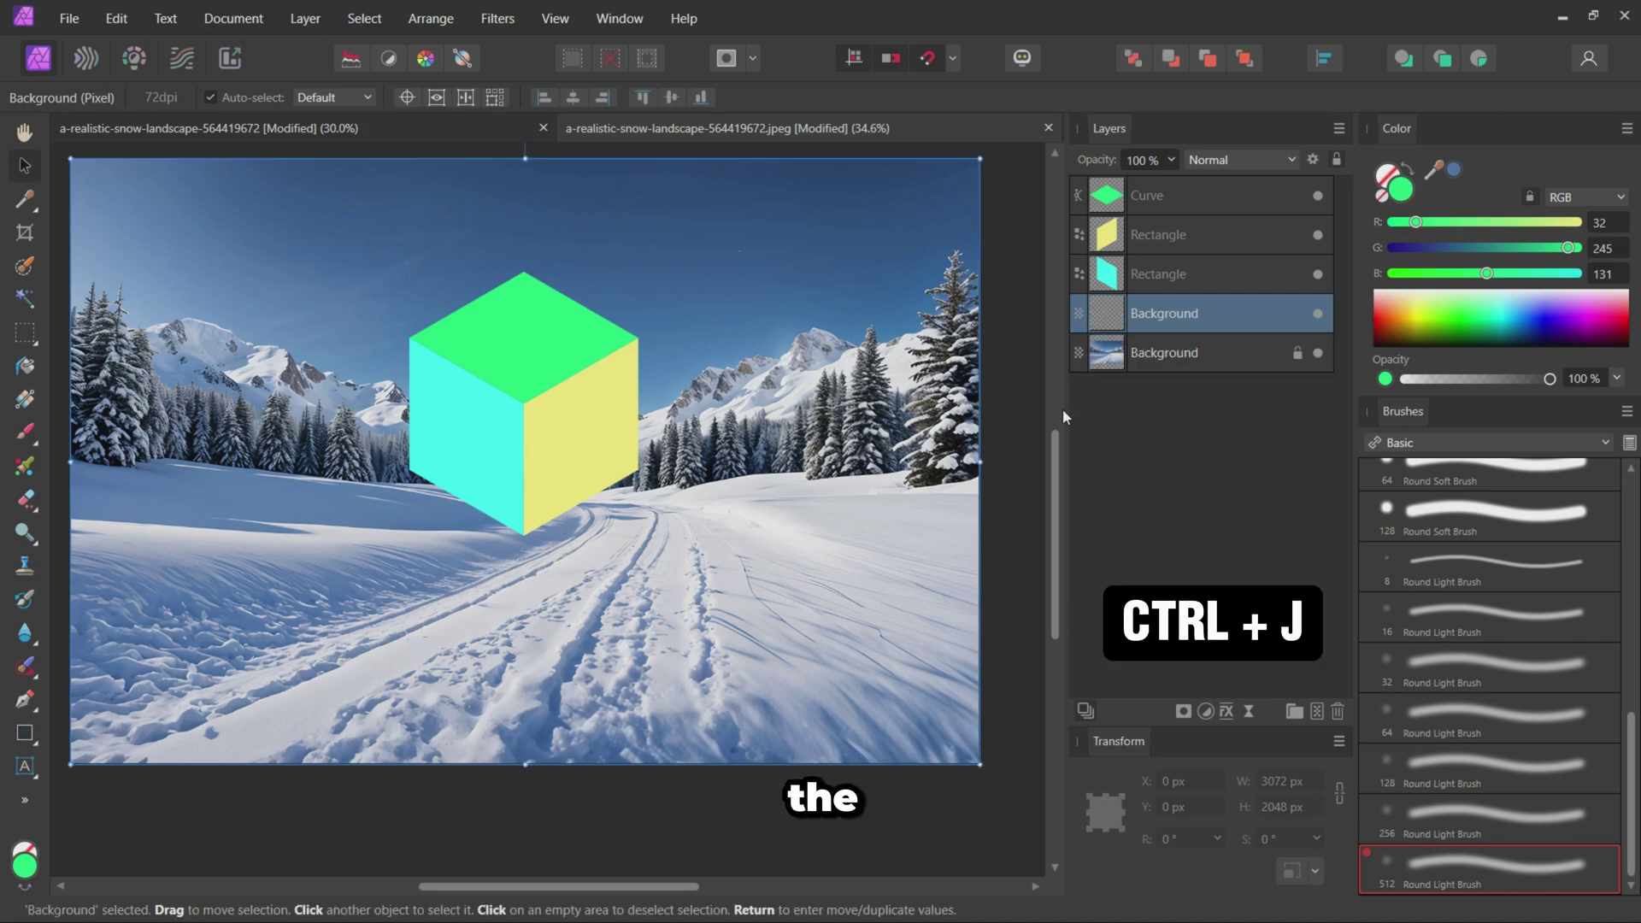
{"action": "key", "text": "ctrl+j"}
{"action": "key", "text": "ctrl+j"}
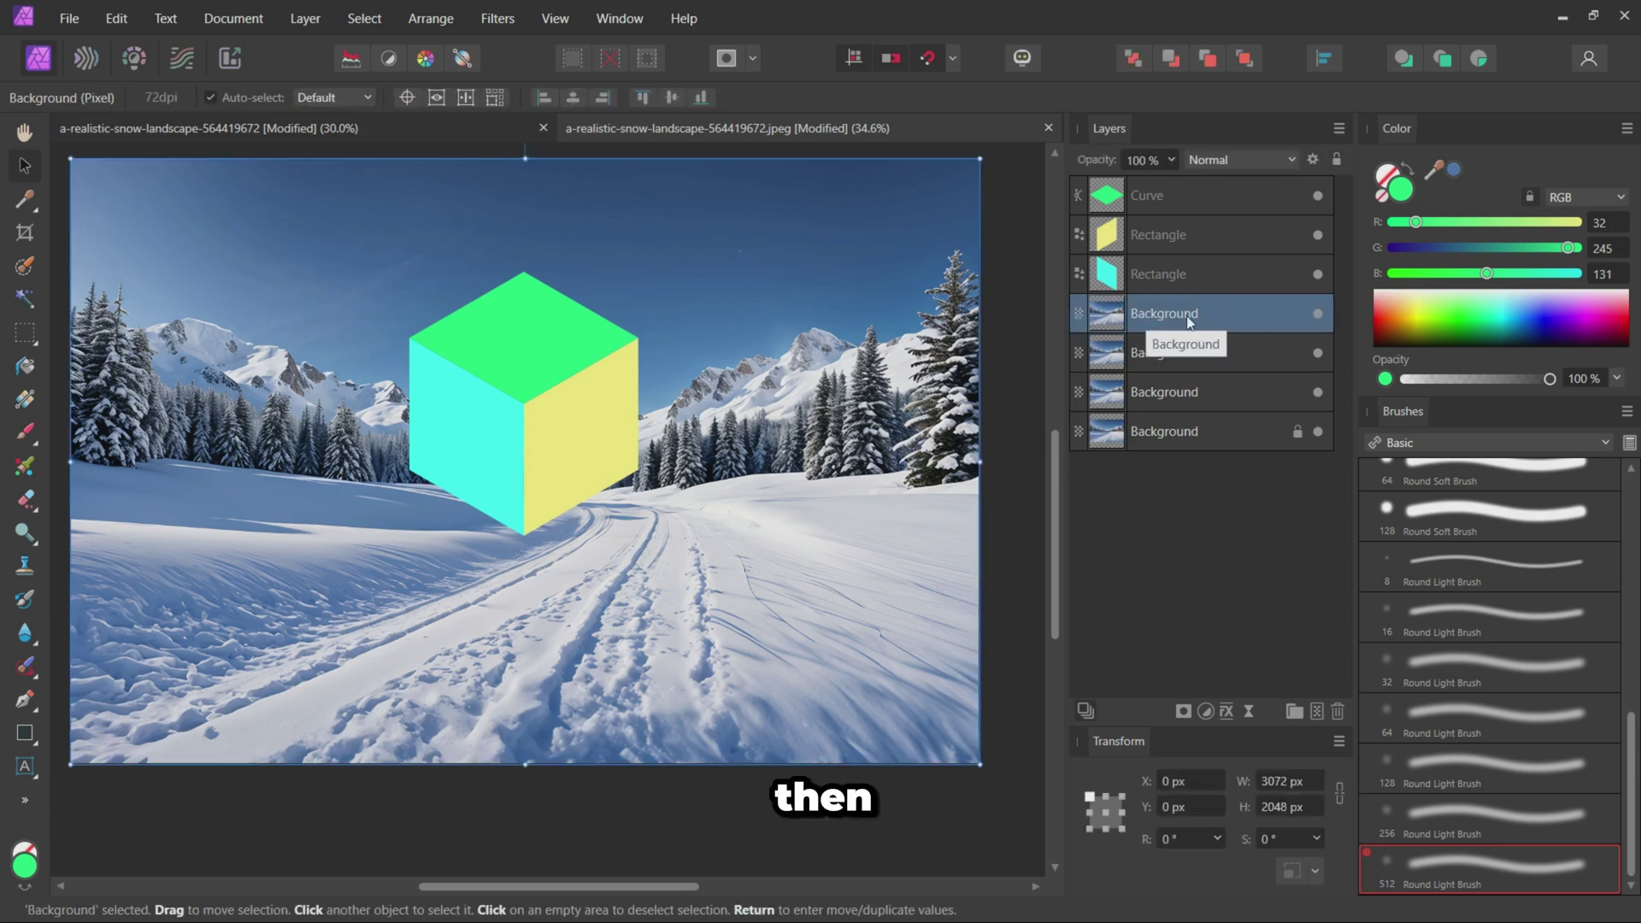
{"action": "left_click_drag", "start_coordinate": [1186, 316], "coordinate": [1185, 199]}
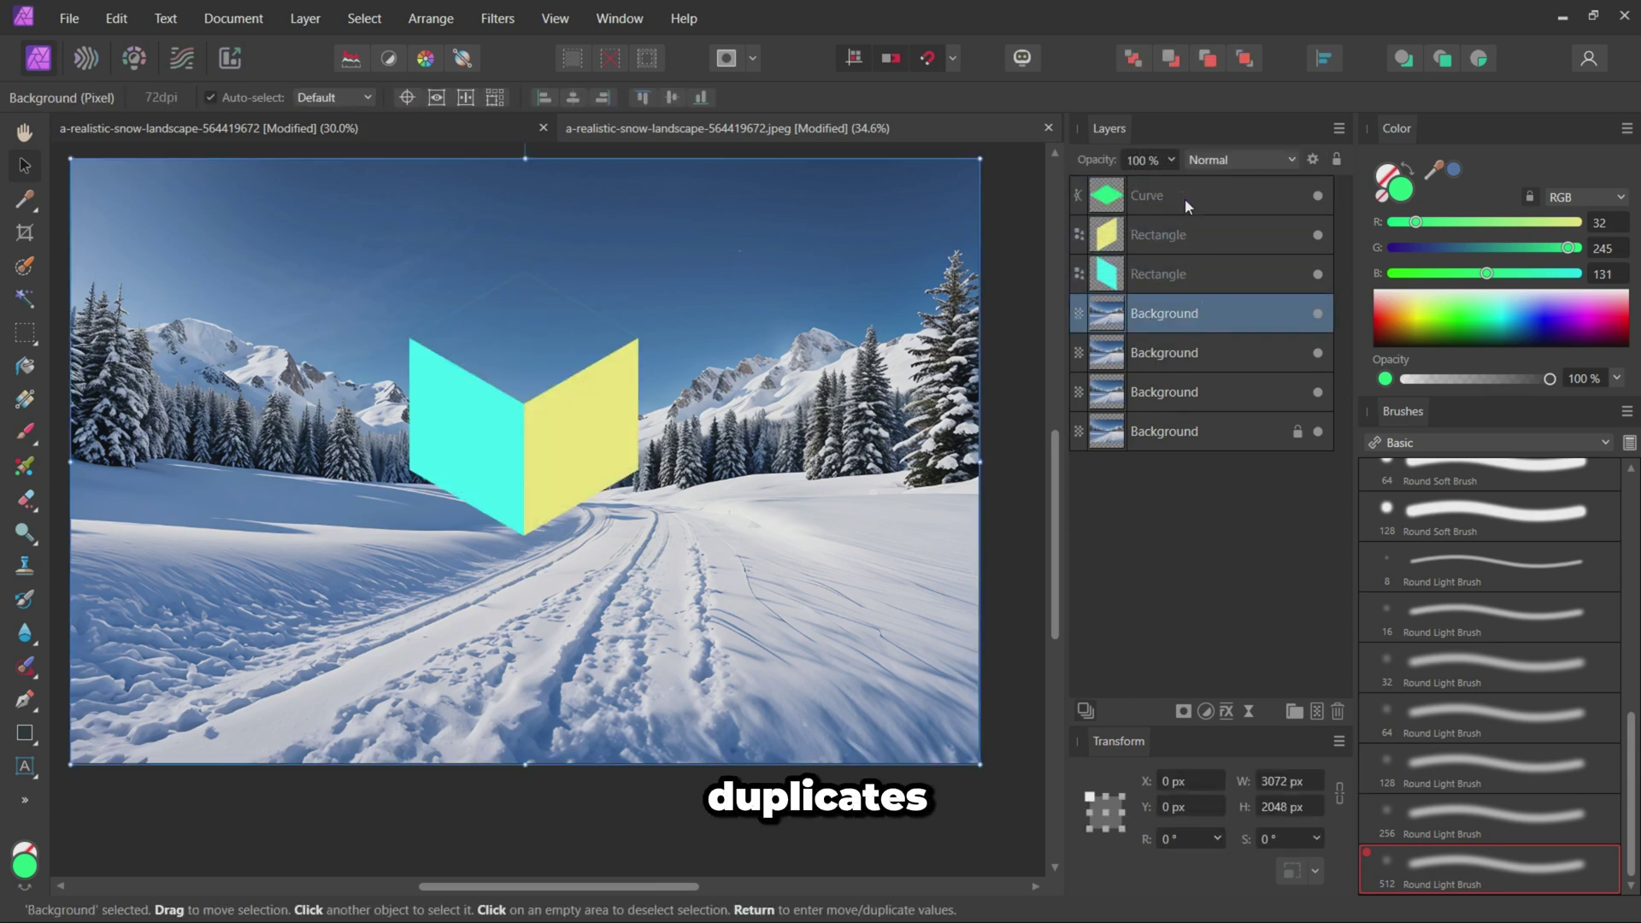
{"action": "left_click_drag", "start_coordinate": [1165, 315], "coordinate": [1186, 235]}
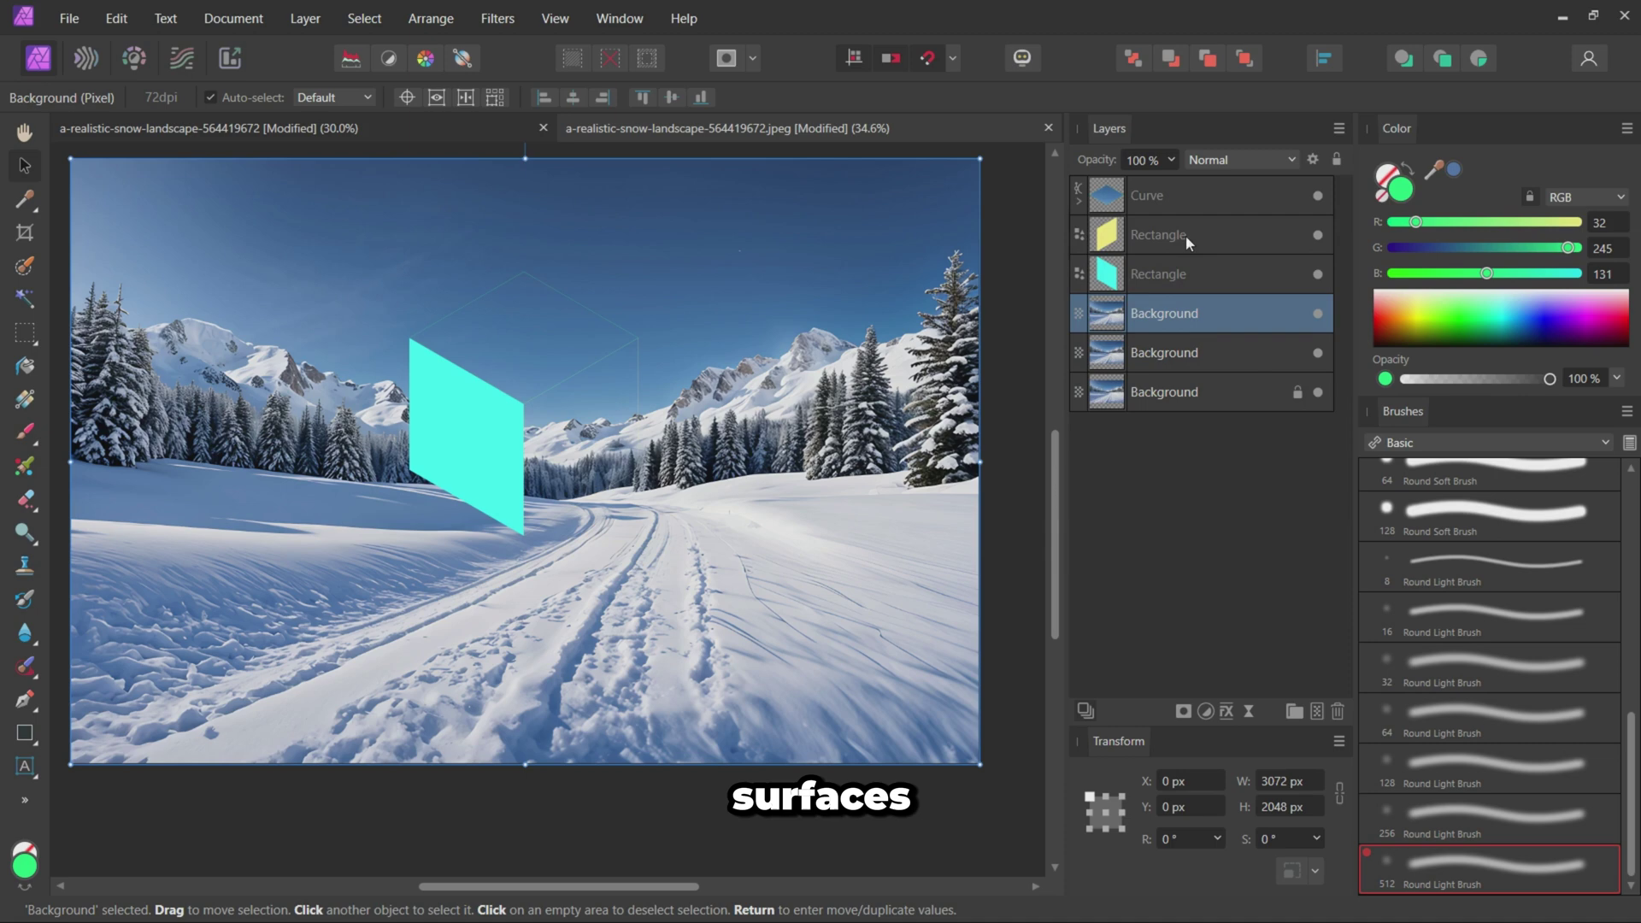
{"action": "left_click_drag", "start_coordinate": [1209, 316], "coordinate": [1197, 276]}
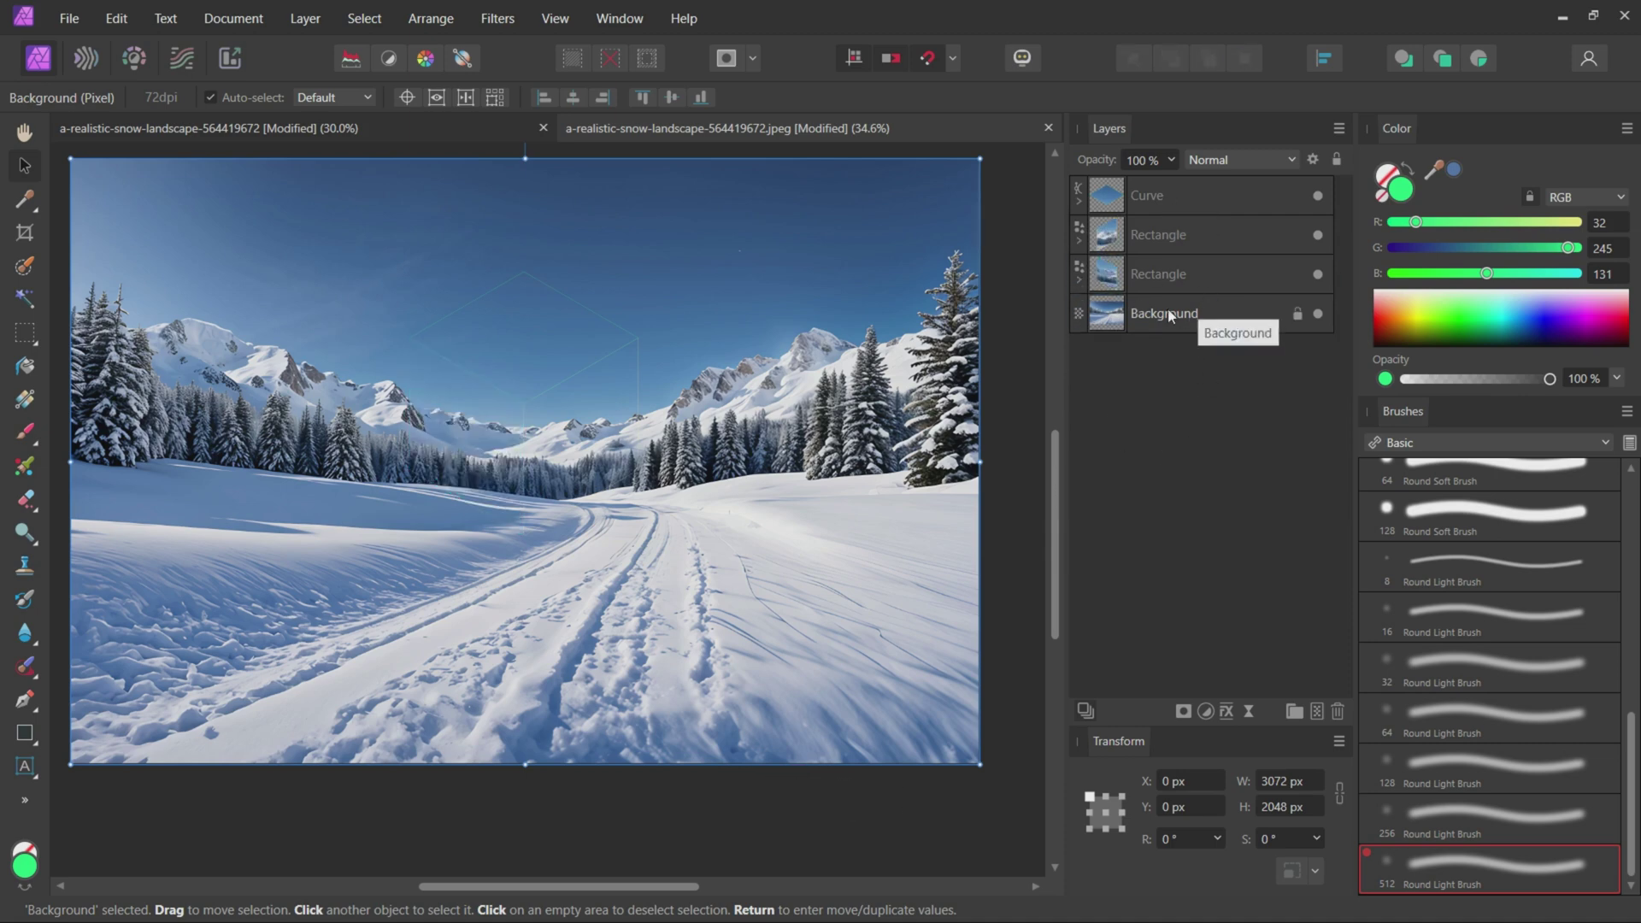
- Rename the cube layers to right side, left side and top
{"action": "double_click", "coordinate": [1178, 237]}
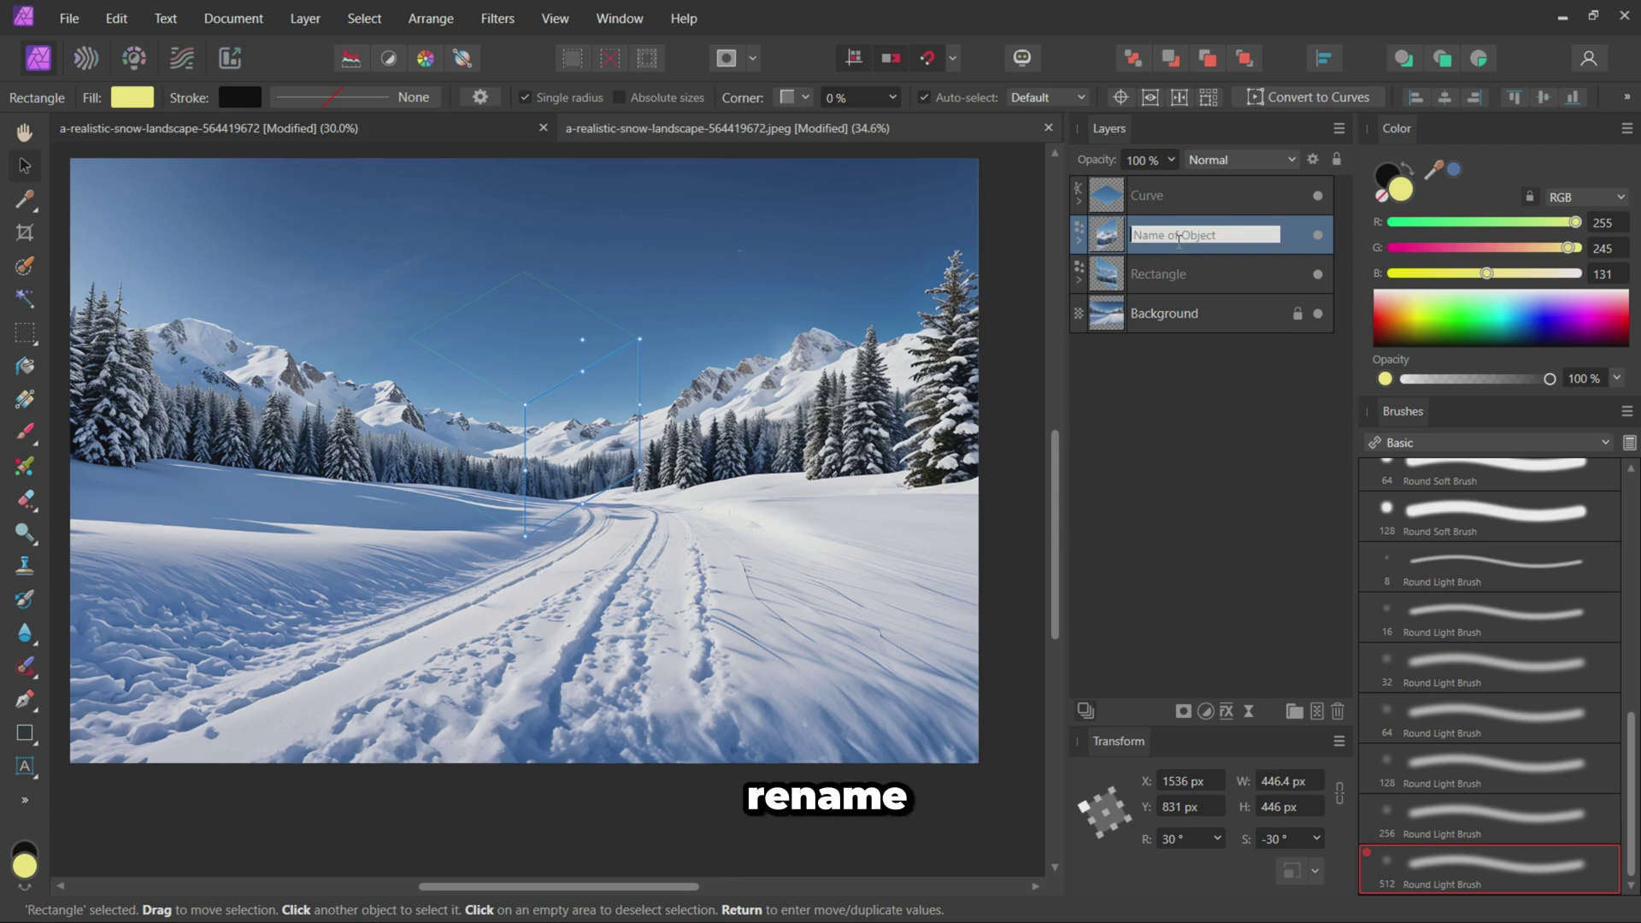
{"action": "type", "text": "right side"}
{"action": "left_click", "coordinate": [1156, 278]}
{"action": "double_click", "coordinate": [1171, 285]}
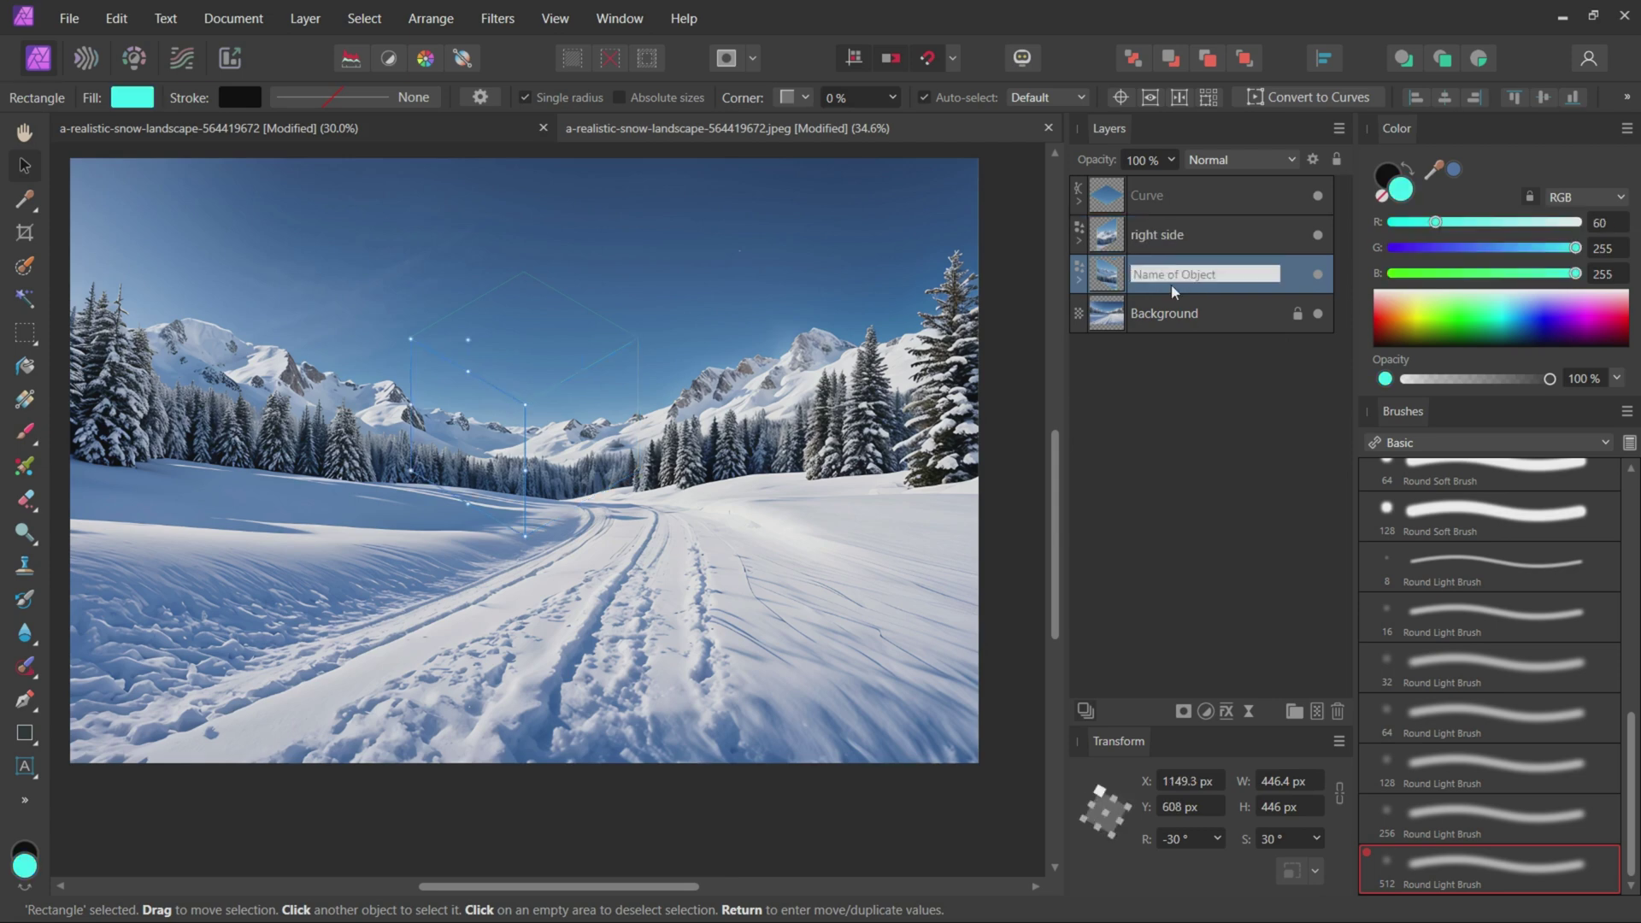
{"action": "type", "text": "left side"}
{"action": "key", "text": "Return"}
{"action": "double_click", "coordinate": [1165, 194]}
{"action": "type", "text": "top"}
{"action": "key", "text": "Return"}
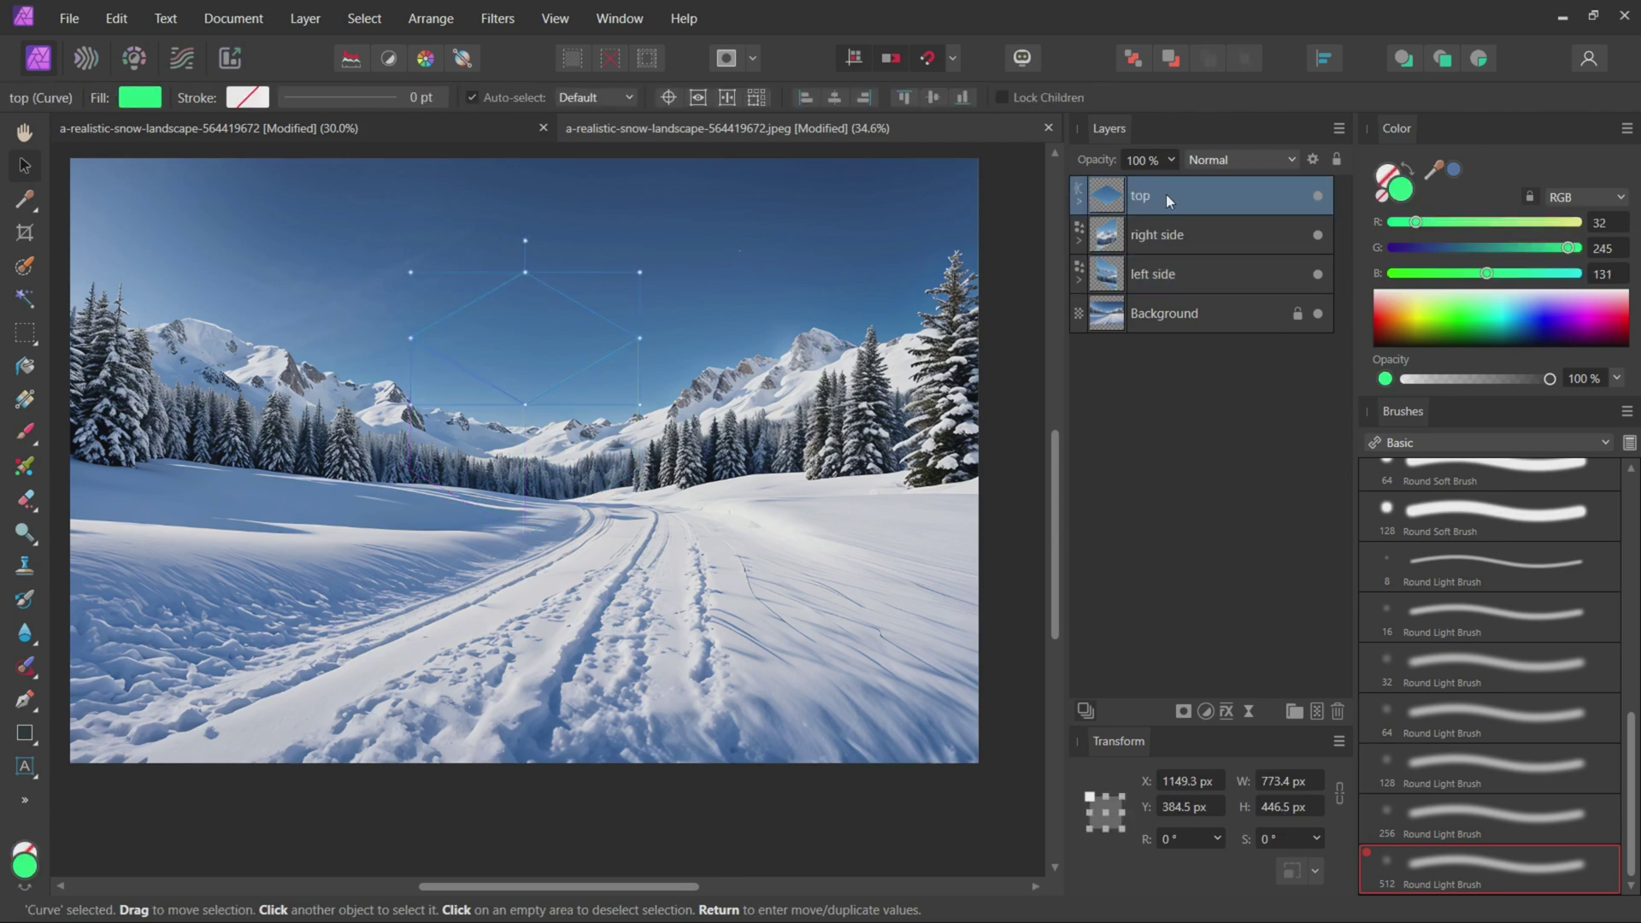
- Clip a landscape copy into the top face, turn it upside down and shift it upward
{"action": "left_click_drag", "start_coordinate": [1150, 313], "coordinate": [1201, 204]}
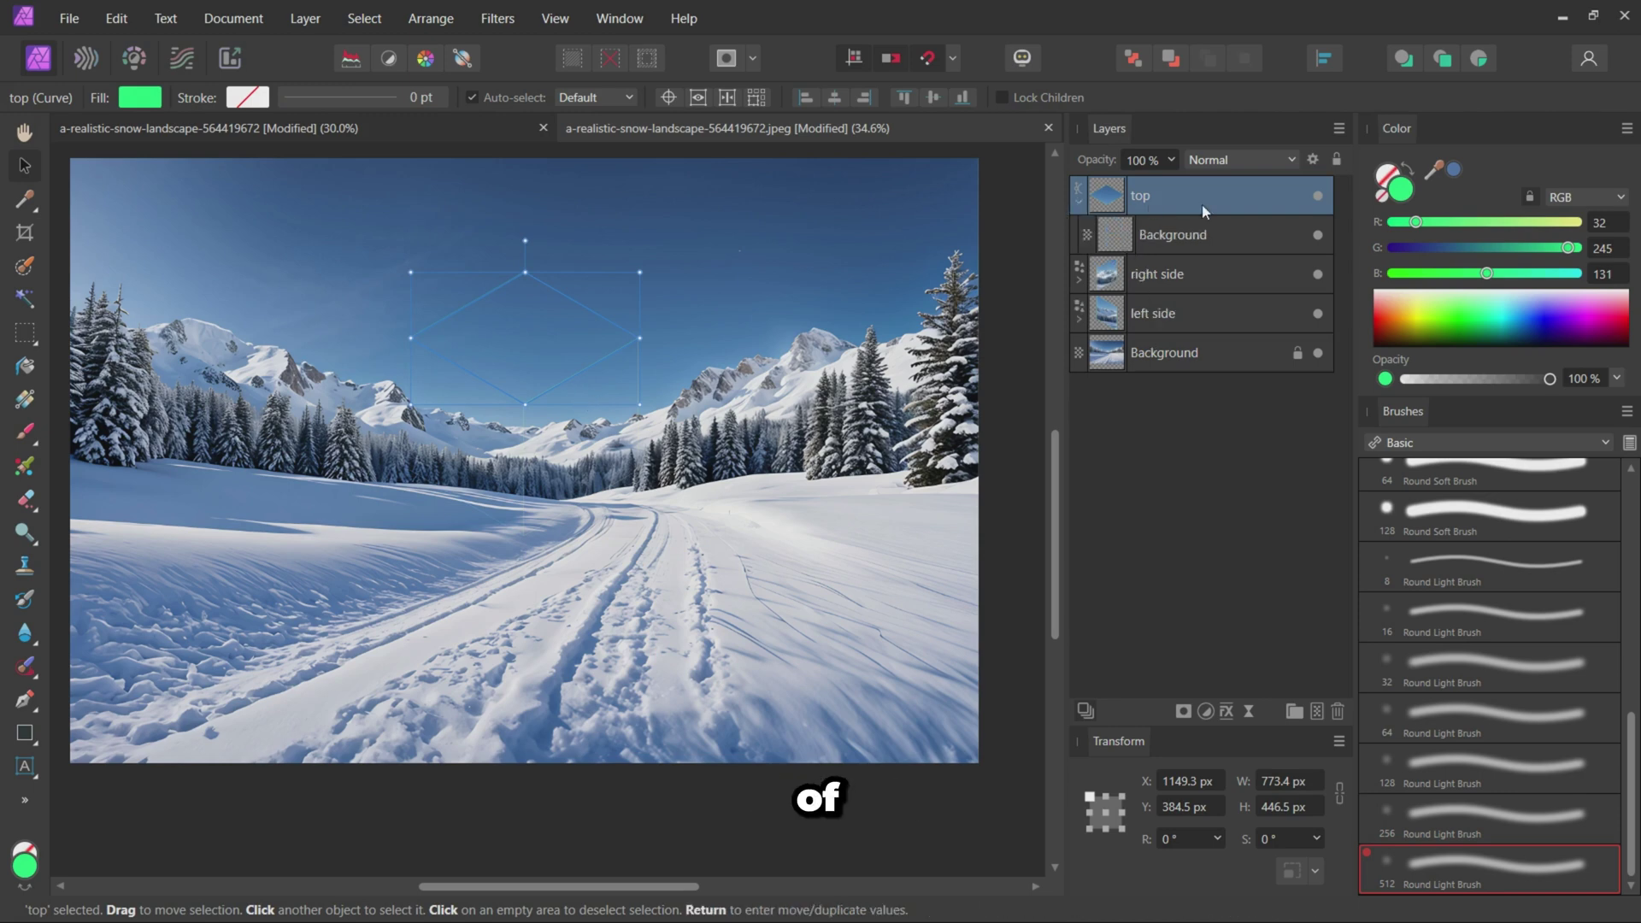
{"action": "left_click", "coordinate": [1189, 237]}
{"action": "scroll", "coordinate": [562, 284], "scroll_direction": "down", "scroll_amount": 2, "text": "ctrl"}
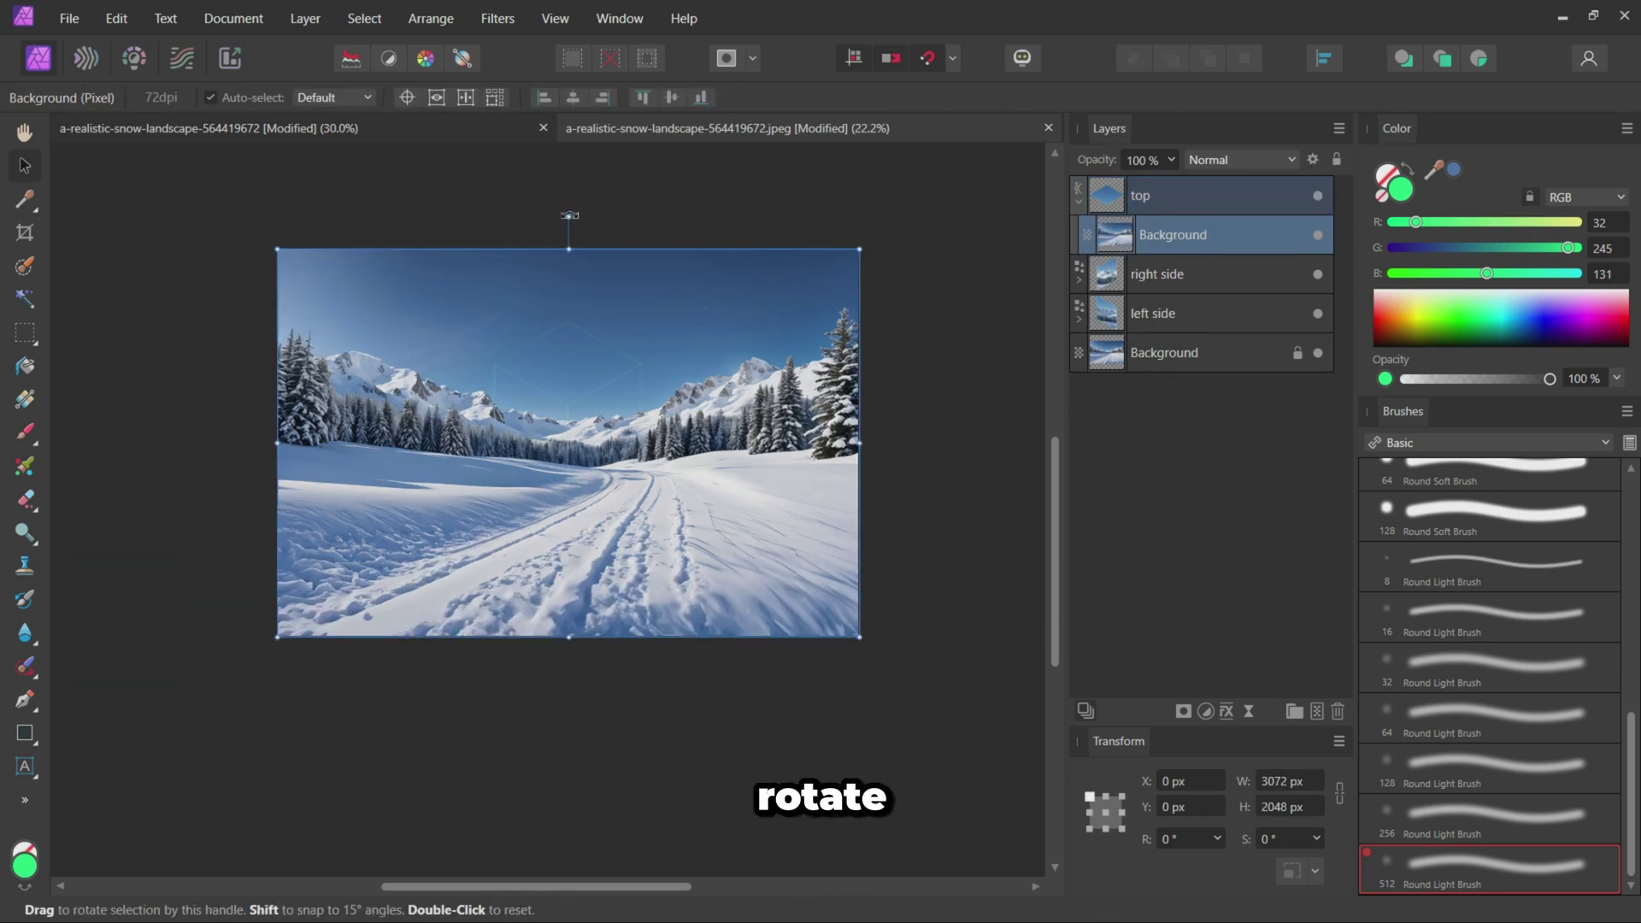
{"action": "left_click_drag", "start_coordinate": [570, 217], "coordinate": [558, 748]}
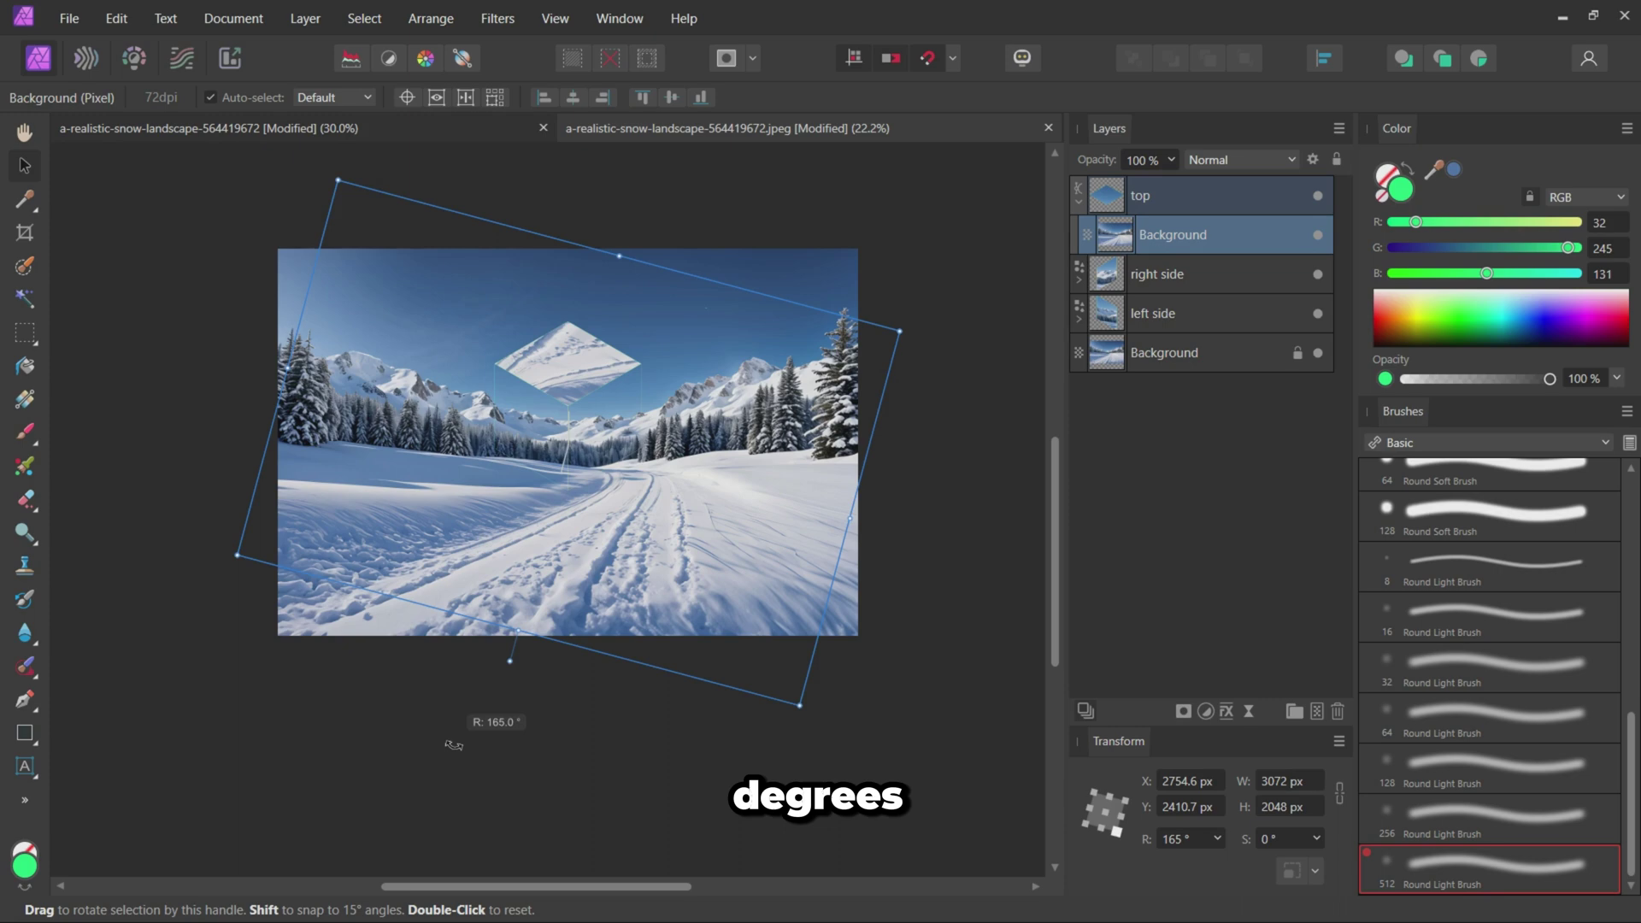
{"action": "scroll", "coordinate": [604, 357], "scroll_direction": "up", "scroll_amount": 1, "text": "ctrl"}
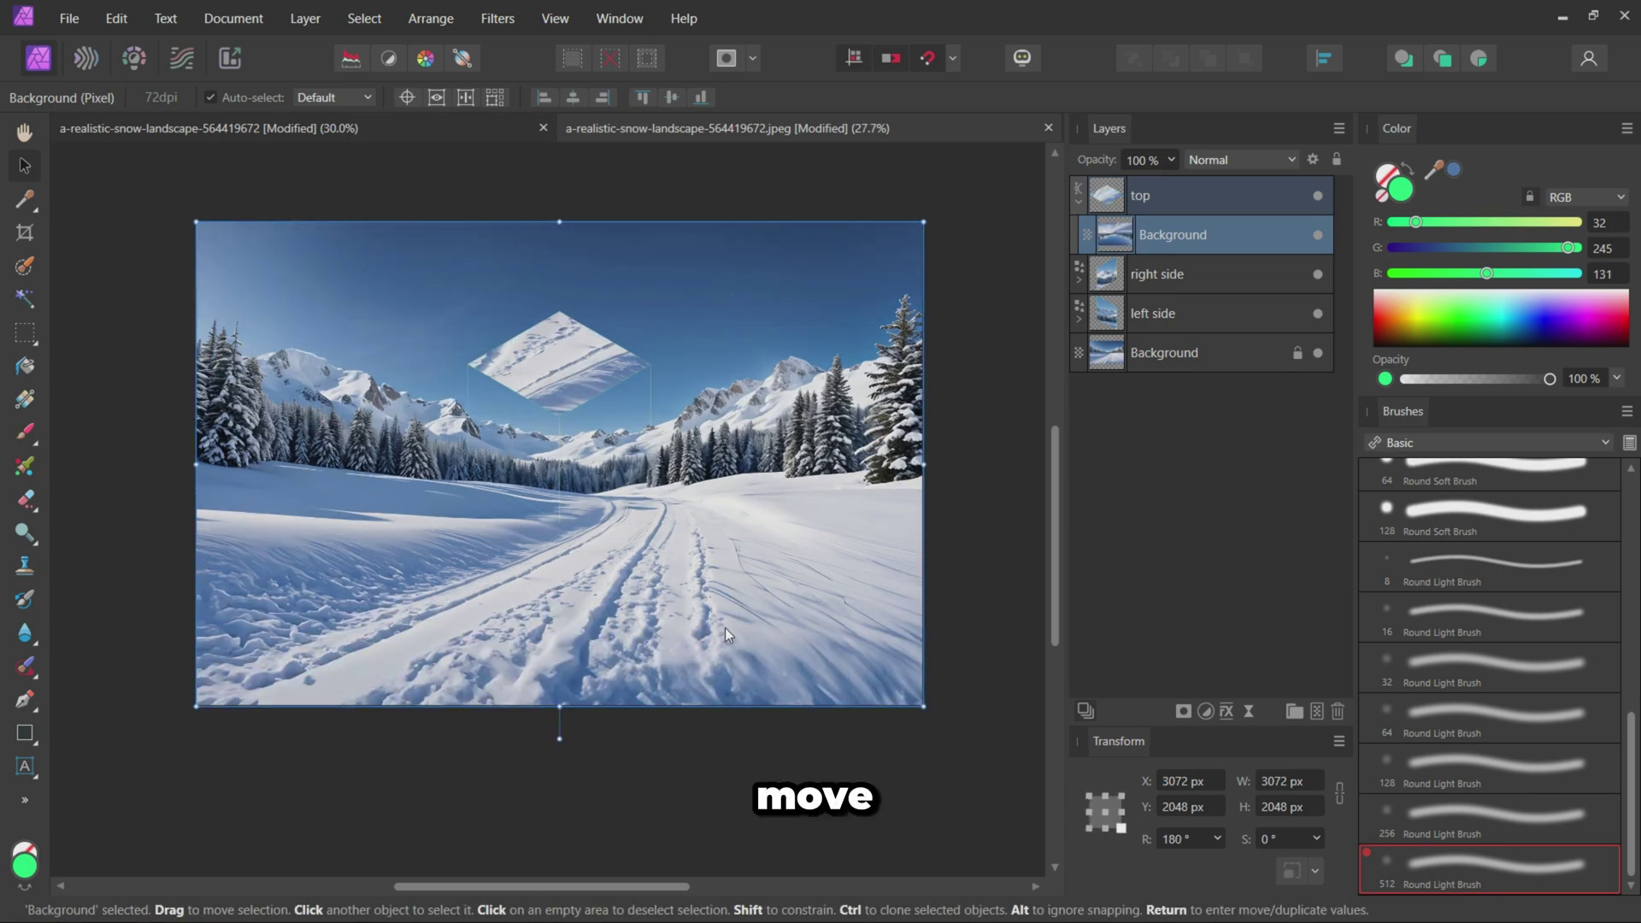
{"action": "left_click_drag", "start_coordinate": [725, 627], "coordinate": [726, 376]}
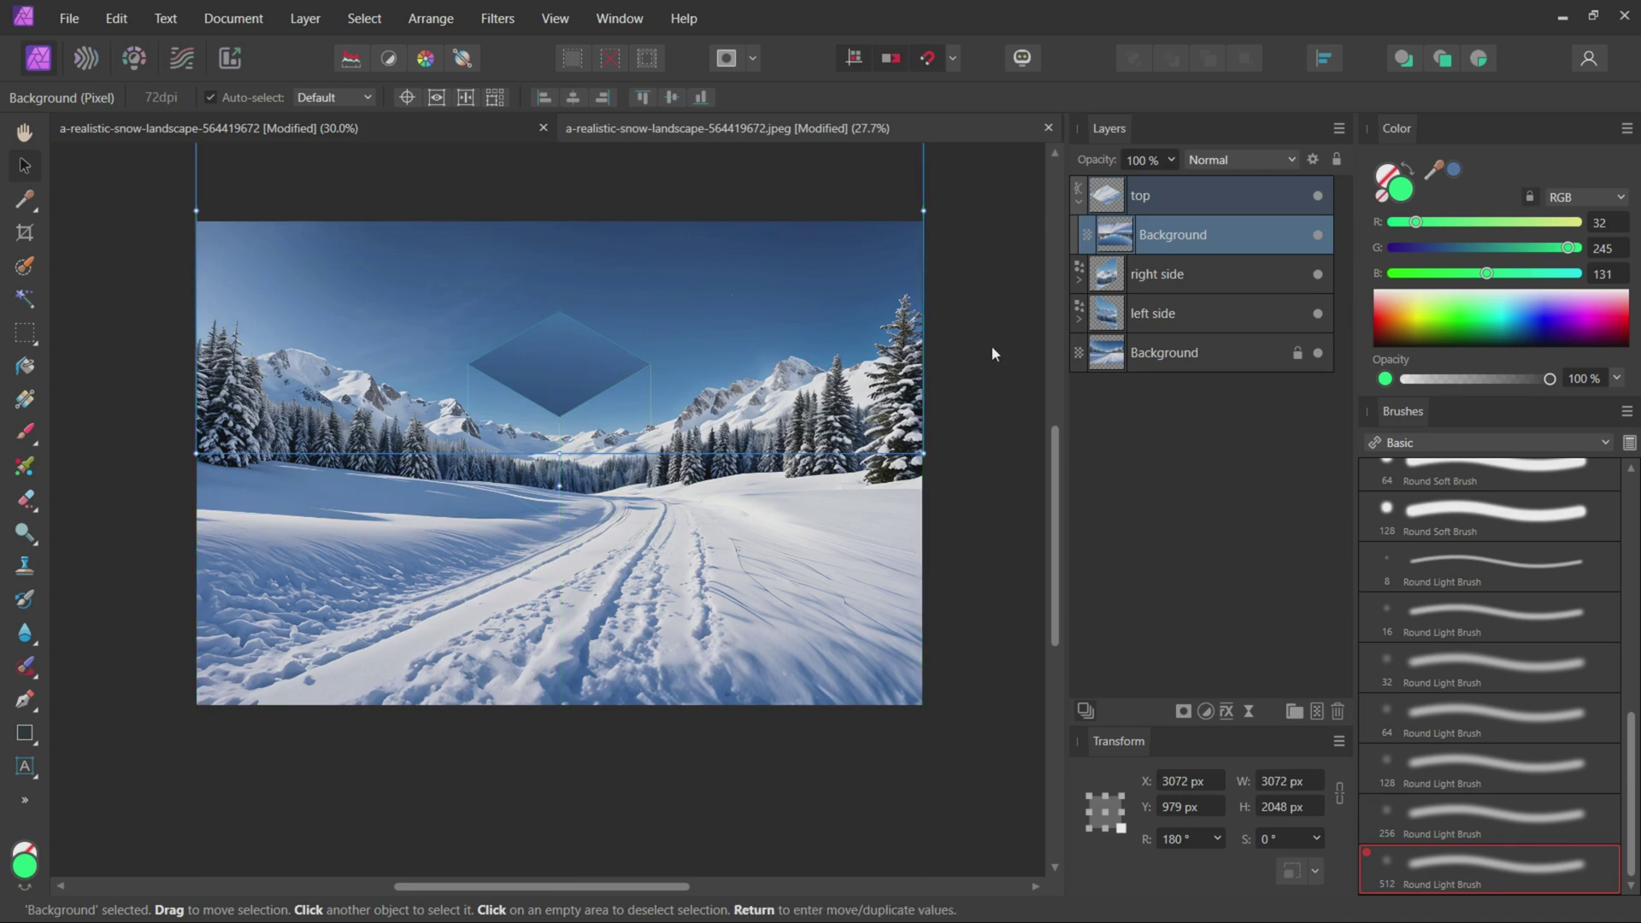
{"action": "left_click", "coordinate": [992, 346]}
- Clip landscape copies into the right and left side faces and reposition each
{"action": "left_click_drag", "start_coordinate": [1116, 353], "coordinate": [1154, 275]}
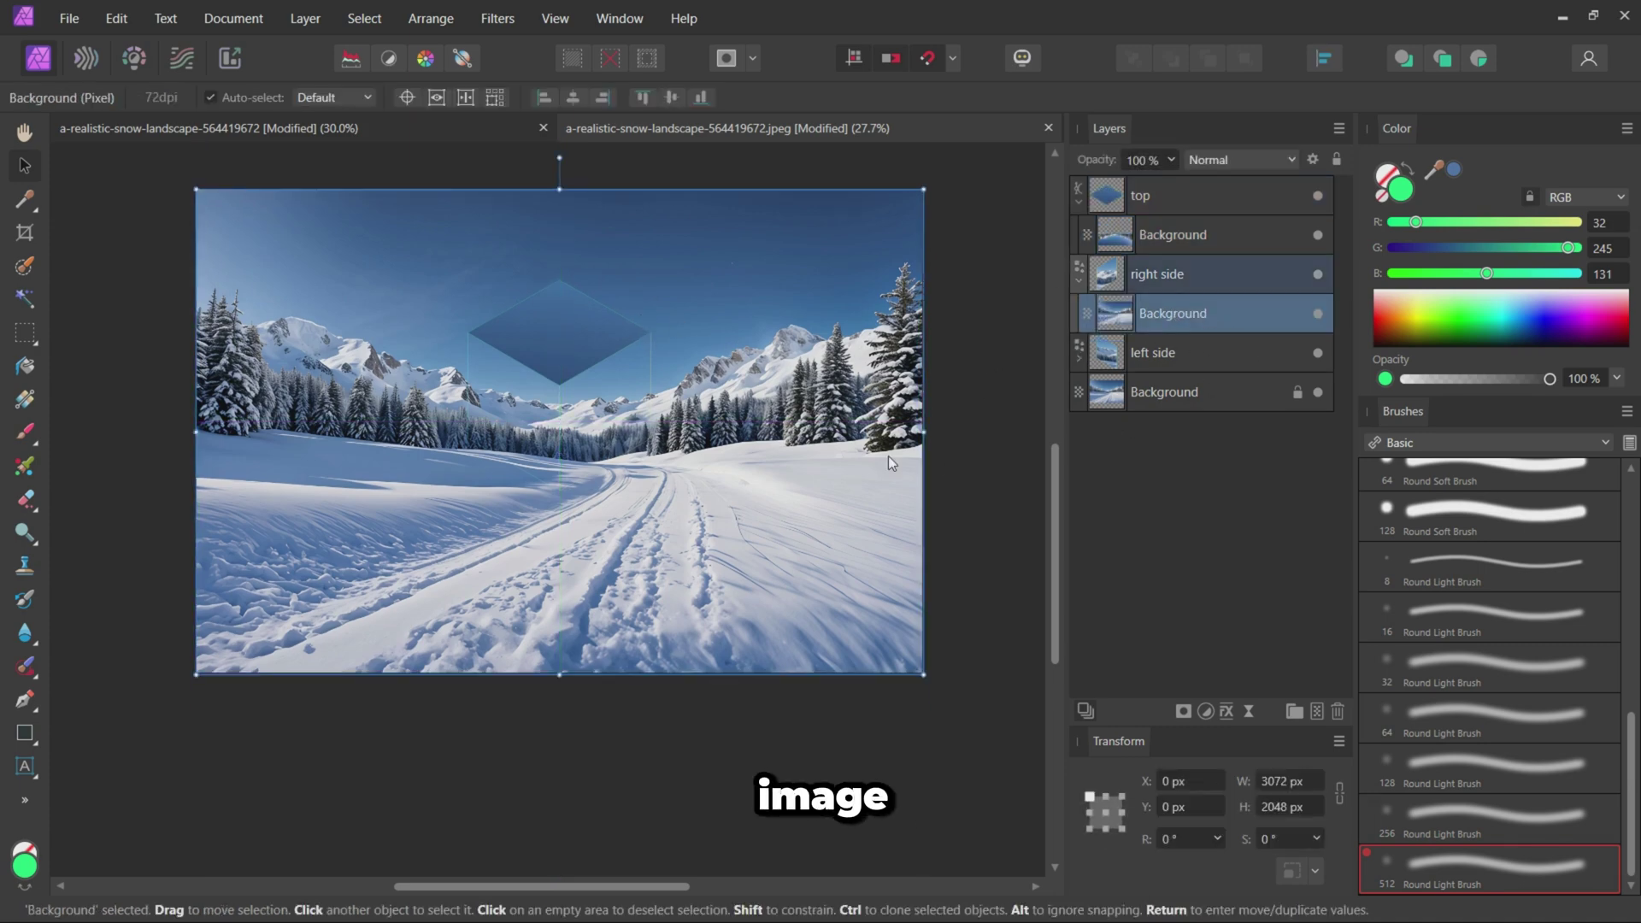
{"action": "left_click", "coordinate": [672, 430]}
{"action": "left_click", "coordinate": [1157, 319]}
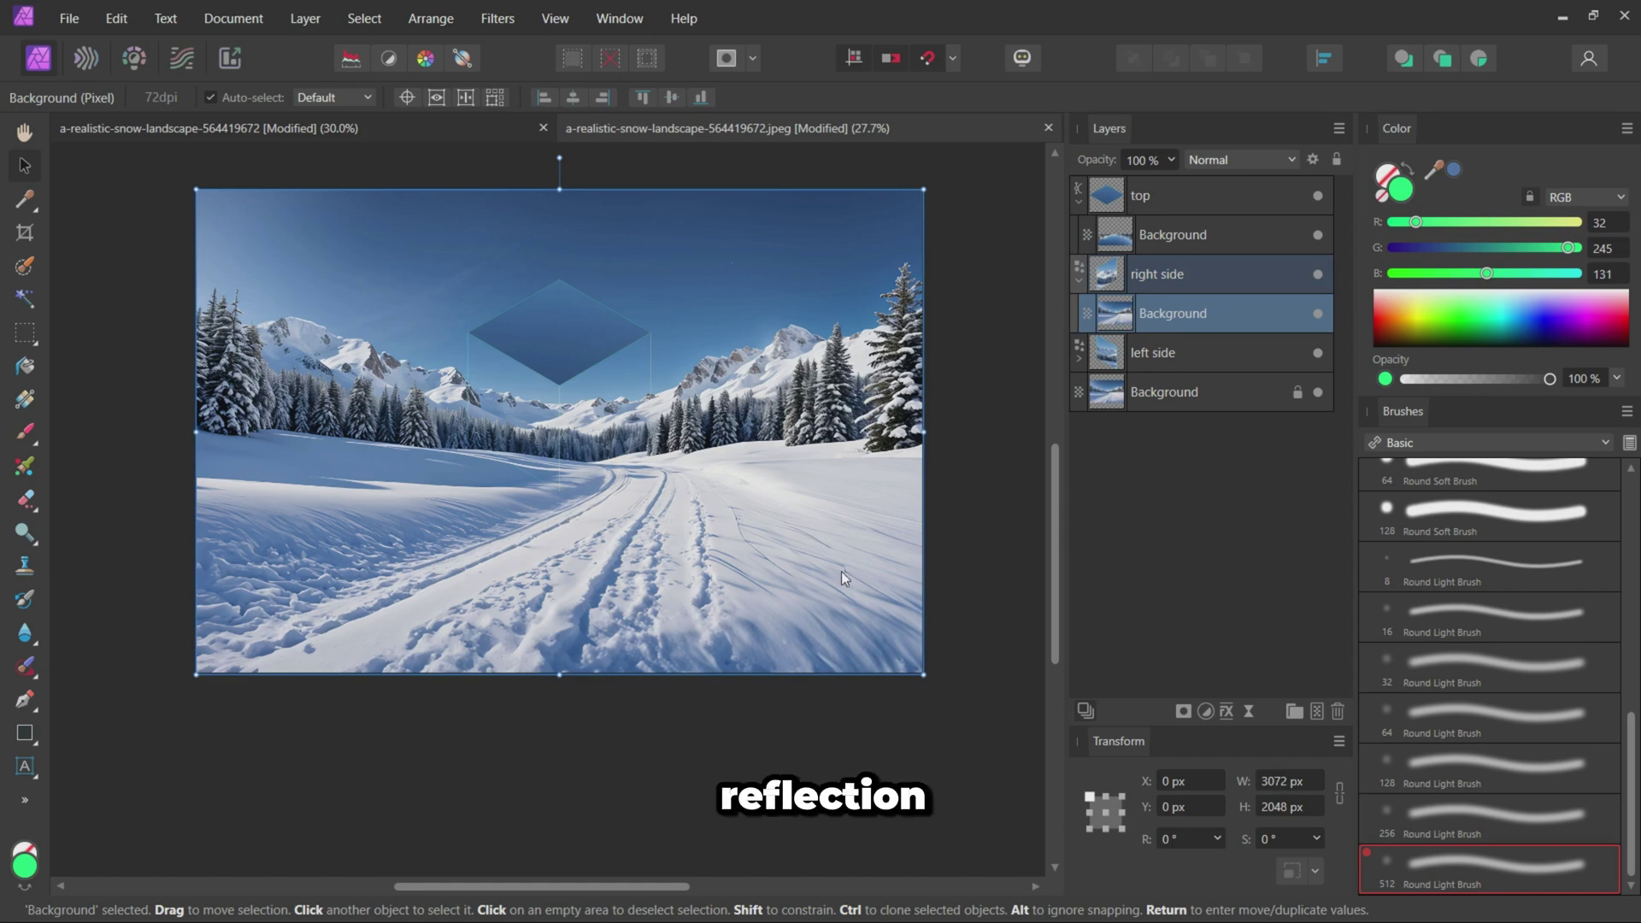
{"action": "left_click_drag", "start_coordinate": [792, 429], "coordinate": [581, 269]}
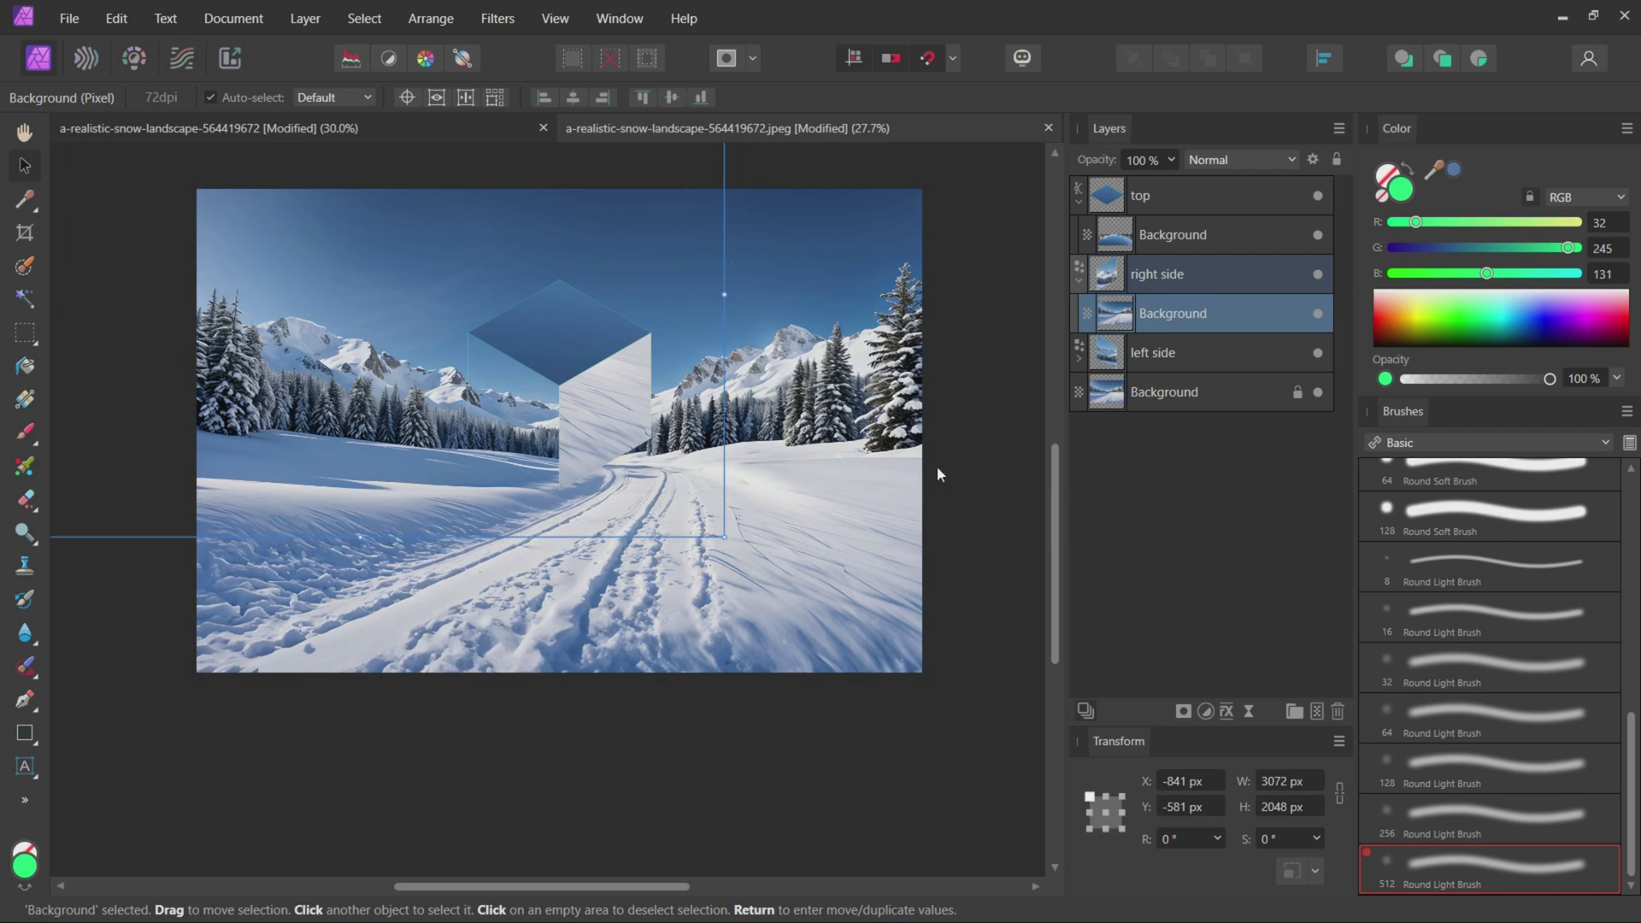
{"action": "left_click", "coordinate": [1081, 358]}
{"action": "left_click", "coordinate": [1166, 391]}
{"action": "mouse_move", "coordinate": [793, 417]}
{"action": "left_mouse_down"}
{"action": "mouse_move", "coordinate": [918, 373]}
{"action": "mouse_move", "coordinate": [996, 266]}
{"action": "left_mouse_up"}
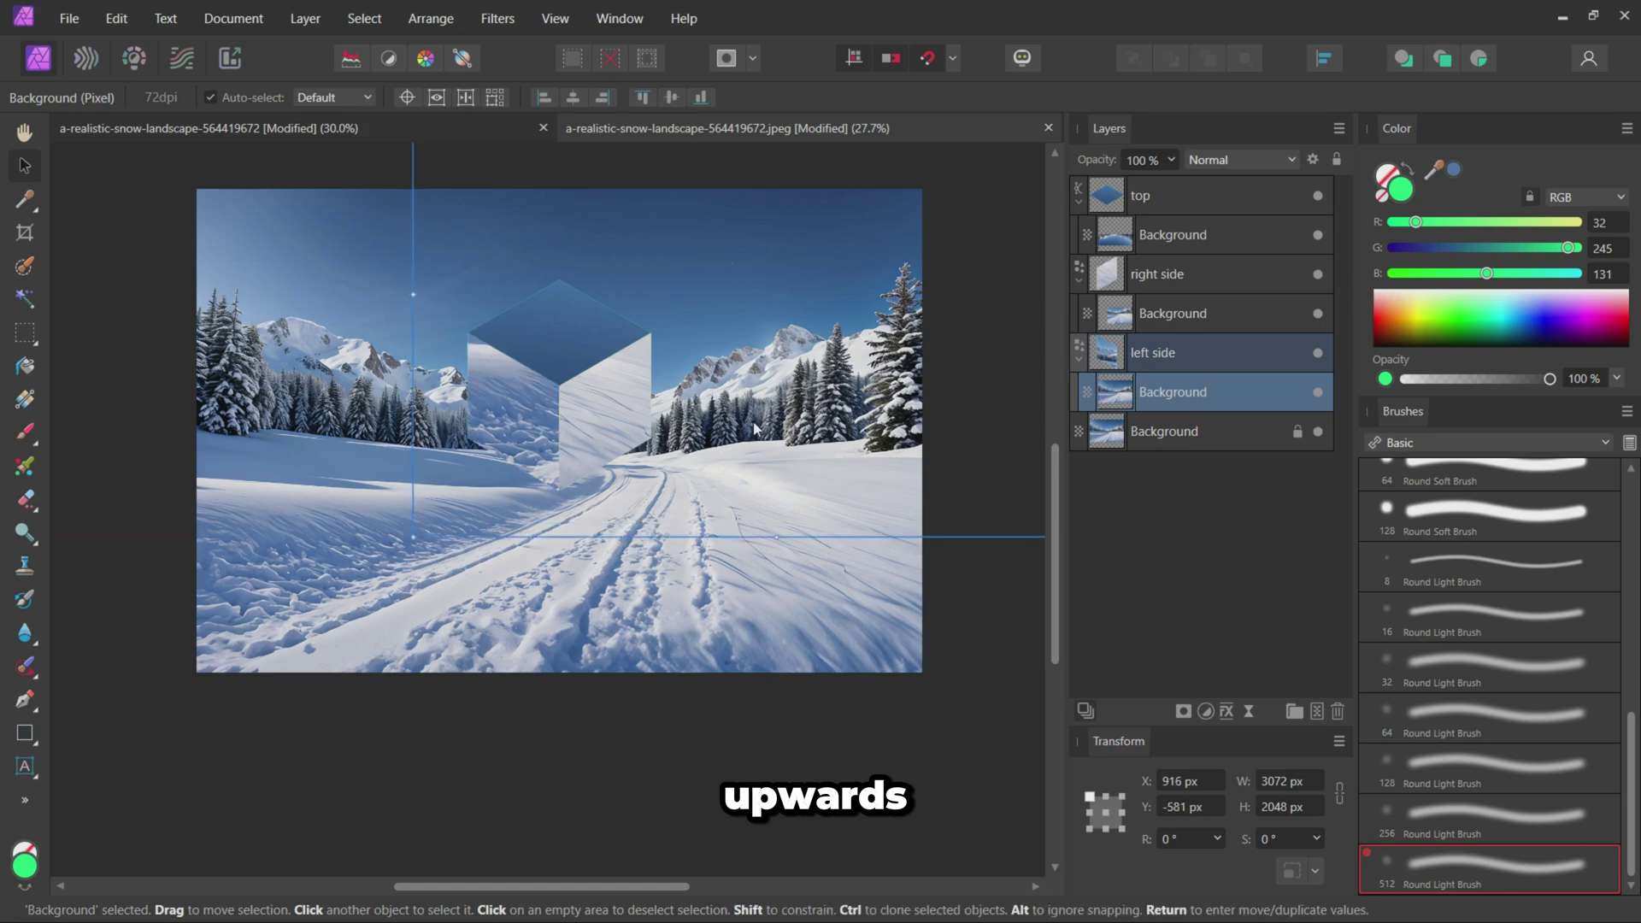
{"action": "mouse_move", "coordinate": [738, 419]}
{"action": "left_mouse_down"}
{"action": "mouse_move", "coordinate": [733, 403]}
{"action": "mouse_move", "coordinate": [749, 420]}
{"action": "left_mouse_up"}
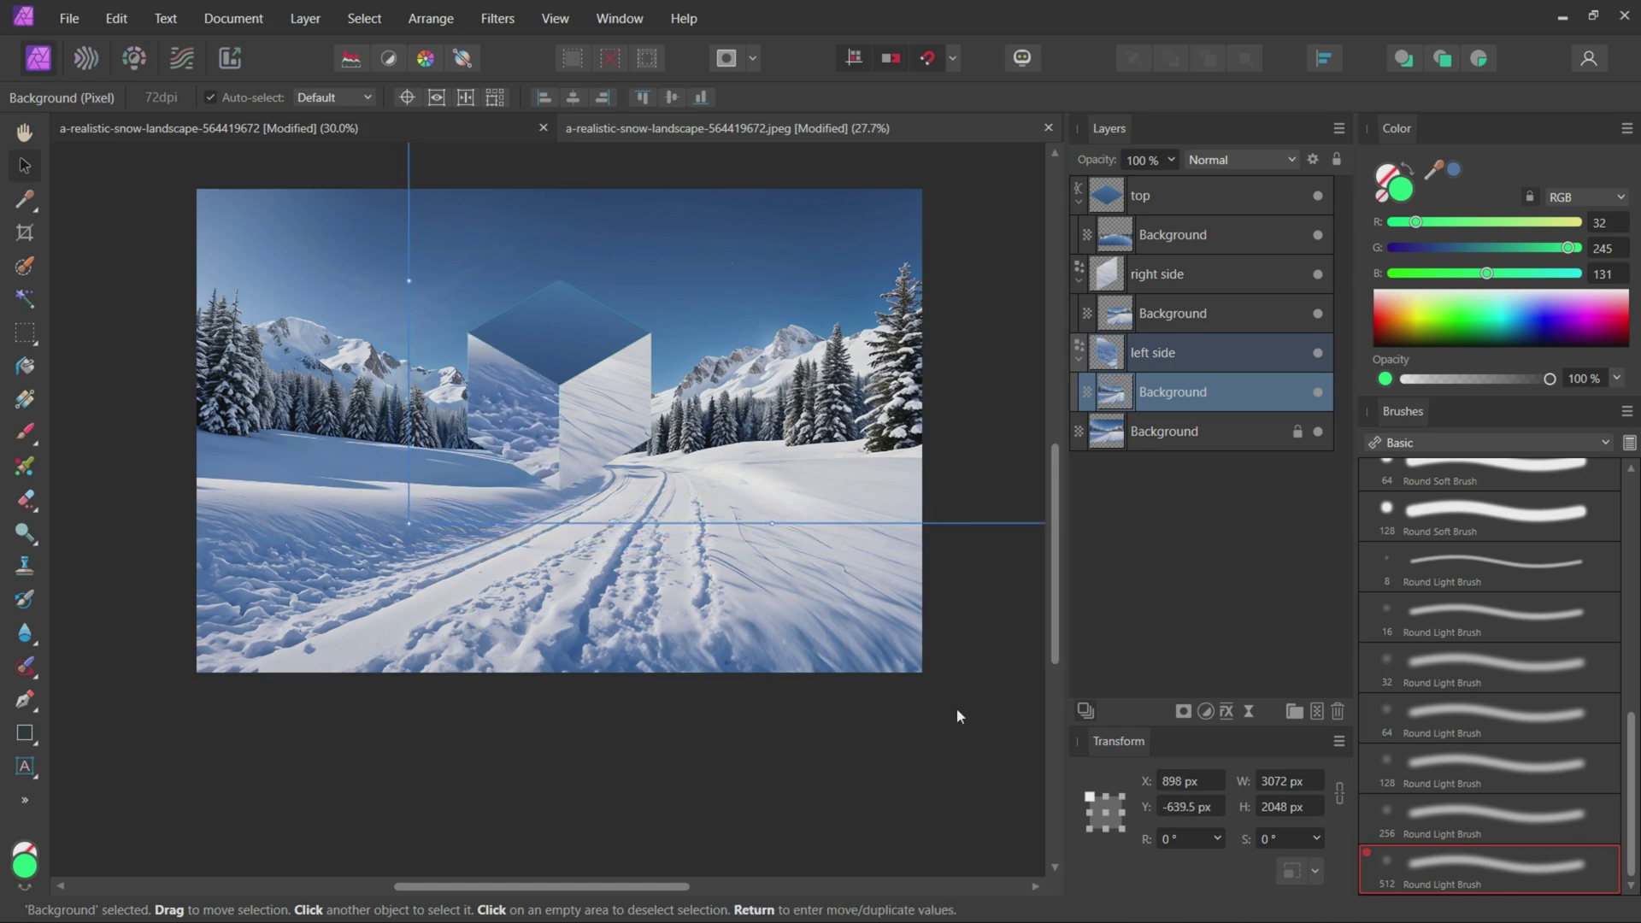
{"action": "left_click", "coordinate": [813, 732]}
{"action": "scroll", "coordinate": [470, 427], "scroll_direction": "up", "scroll_amount": 3}
{"action": "scroll", "coordinate": [479, 461], "scroll_direction": "up", "scroll_amount": 2}
{"action": "scroll", "coordinate": [476, 458], "scroll_direction": "down", "scroll_amount": 6}
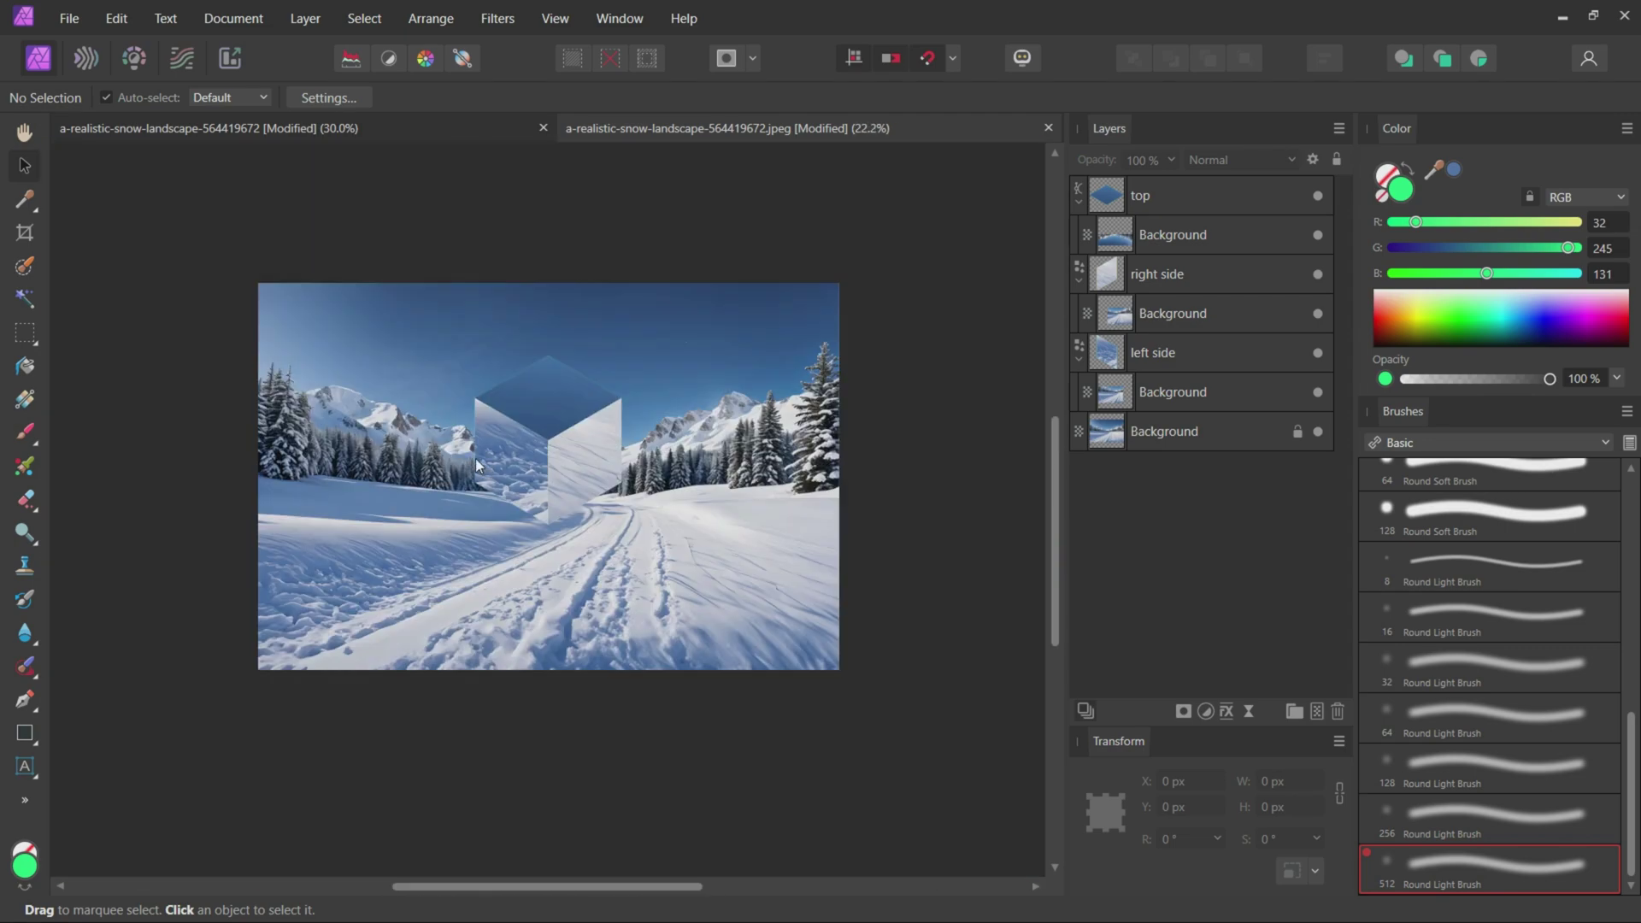
{"action": "left_click", "coordinate": [1218, 193]}
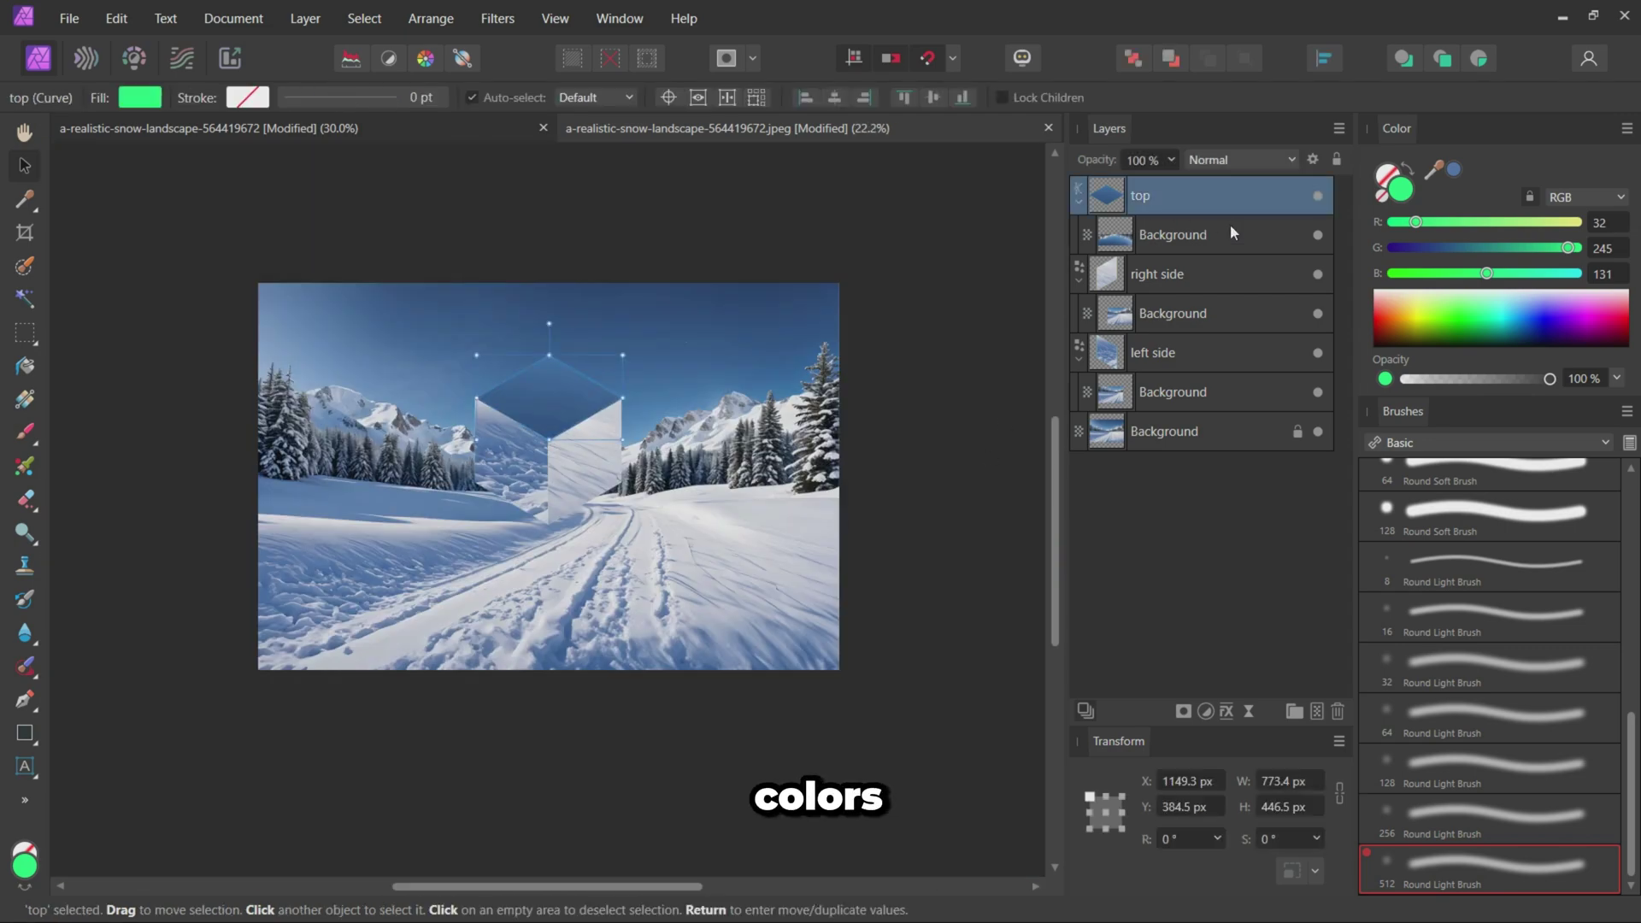
{"action": "left_click", "coordinate": [1157, 273], "text": "ctrl"}
{"action": "left_click", "coordinate": [1199, 353], "text": "ctrl"}
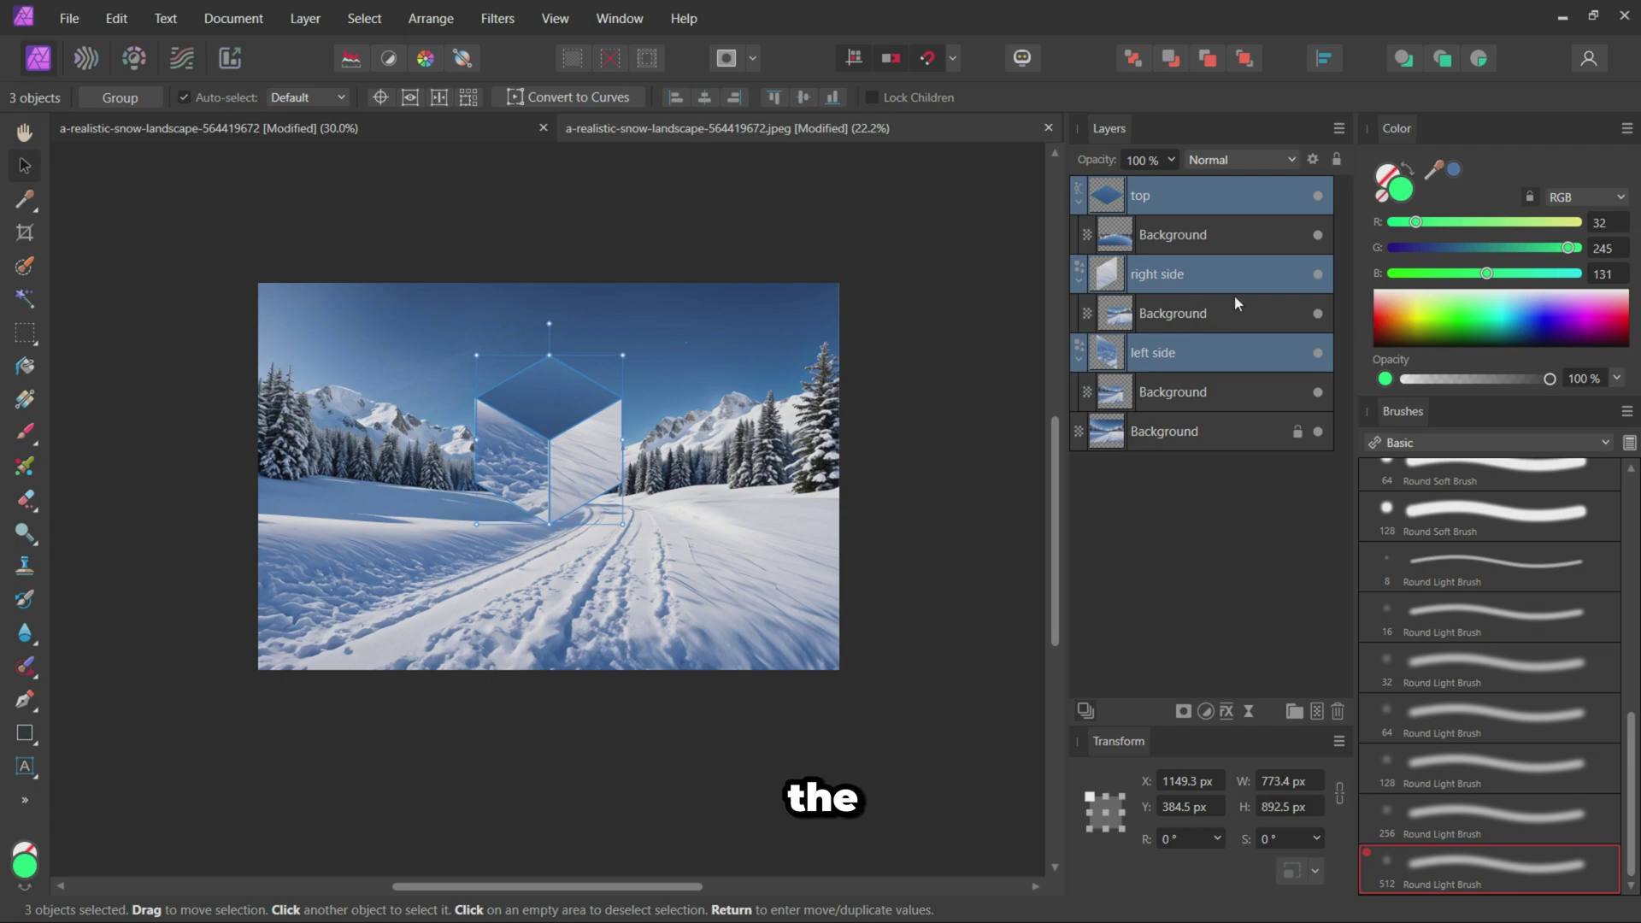
{"action": "left_click", "coordinate": [937, 423]}
{"action": "scroll", "coordinate": [582, 468], "scroll_direction": "up", "scroll_amount": 5}
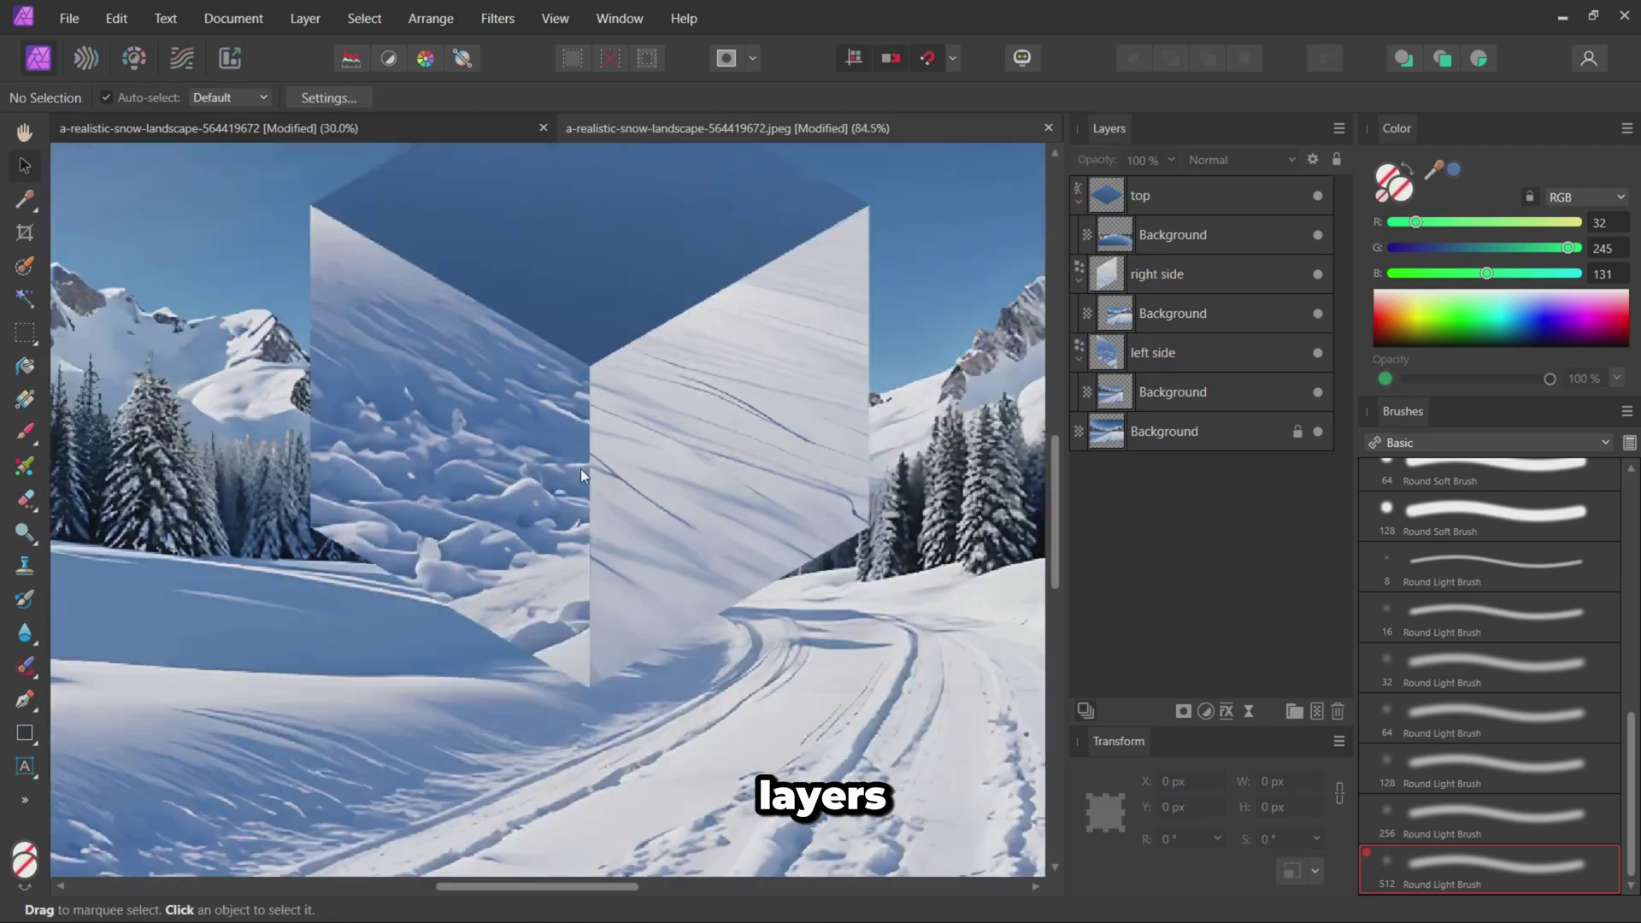
{"action": "scroll", "coordinate": [582, 476], "scroll_direction": "up", "scroll_amount": 5}
{"action": "scroll", "coordinate": [581, 474], "scroll_direction": "down", "scroll_amount": 8}
{"action": "scroll", "coordinate": [602, 447], "scroll_direction": "up", "scroll_amount": 4}
{"action": "scroll", "coordinate": [632, 447], "scroll_direction": "down", "scroll_amount": 2}
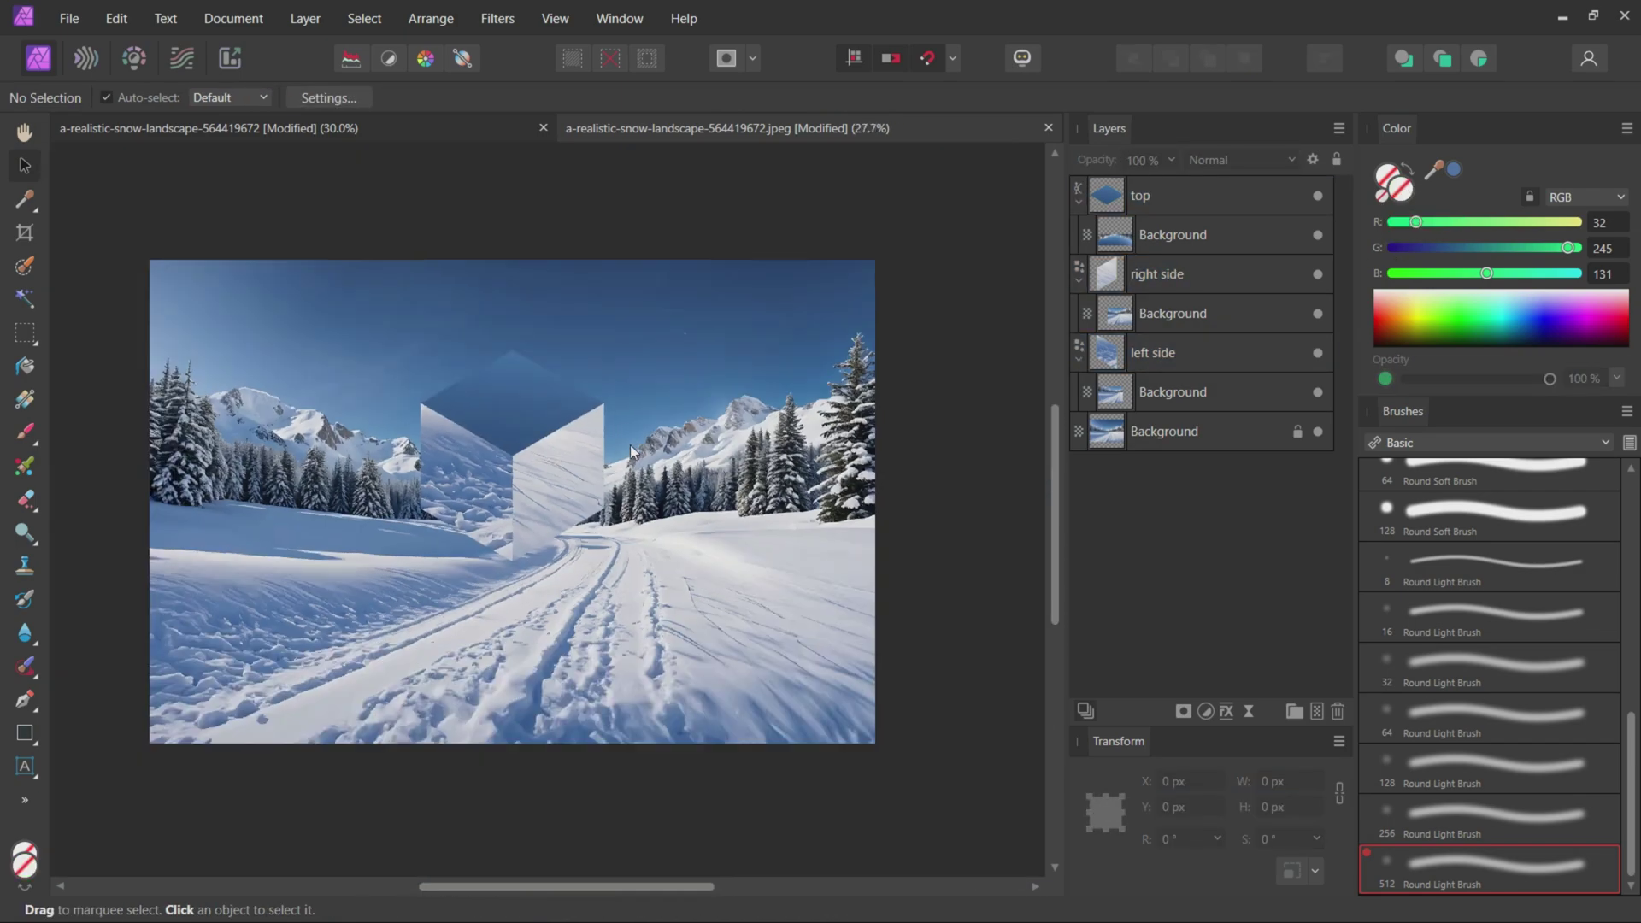
{"action": "scroll", "coordinate": [630, 446], "scroll_direction": "up", "scroll_amount": 1}
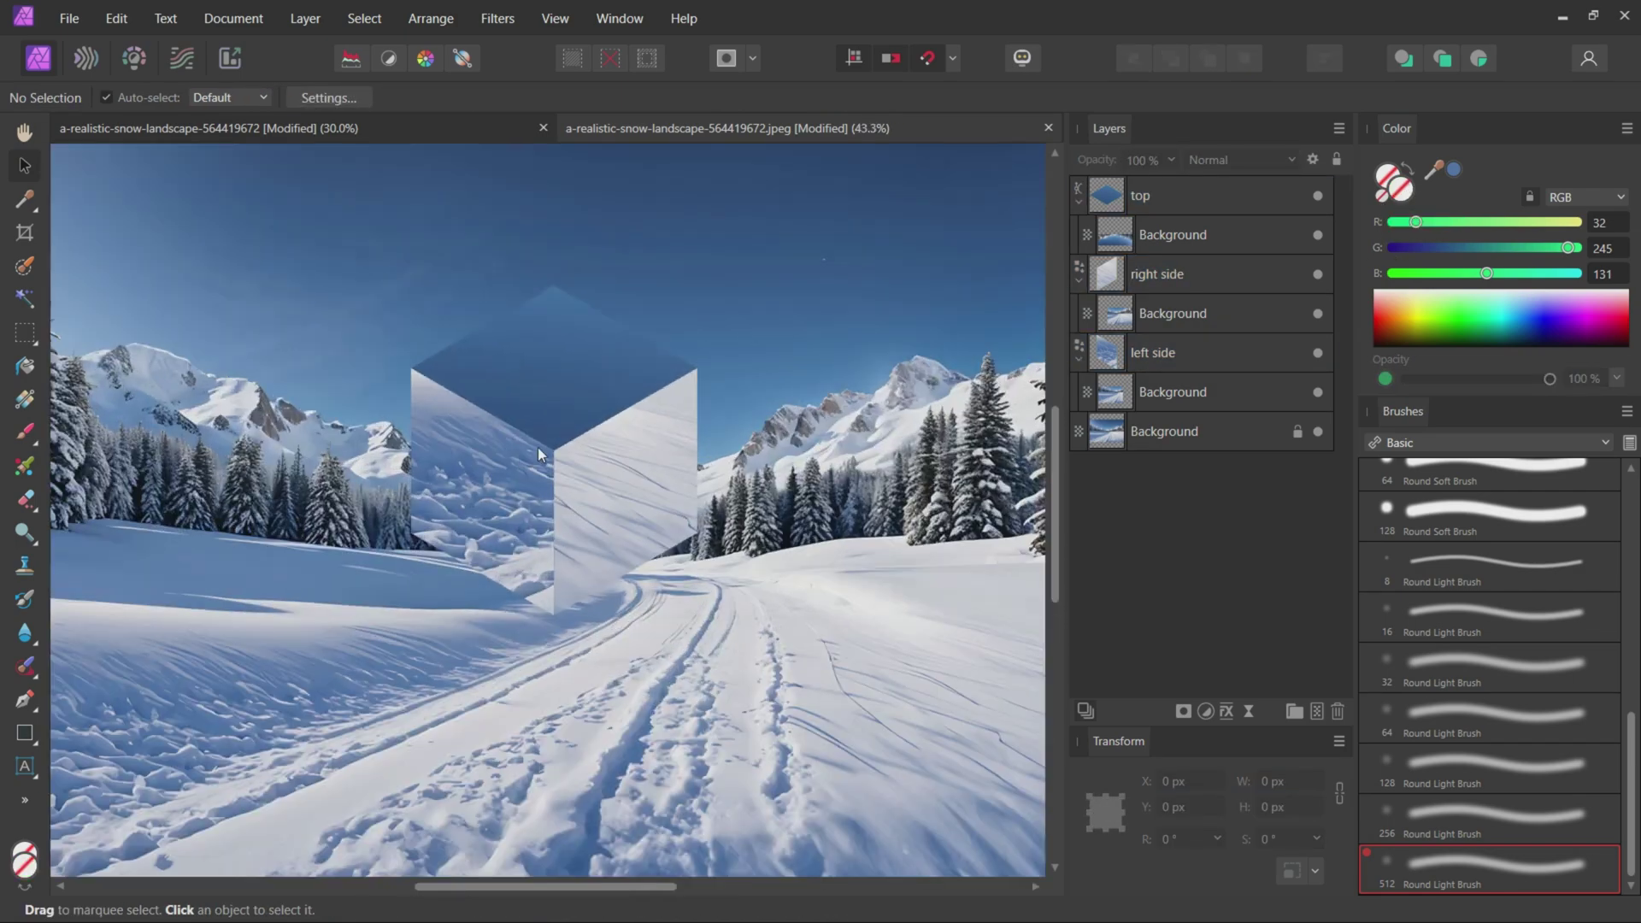
{"action": "left_click", "coordinate": [566, 362]}
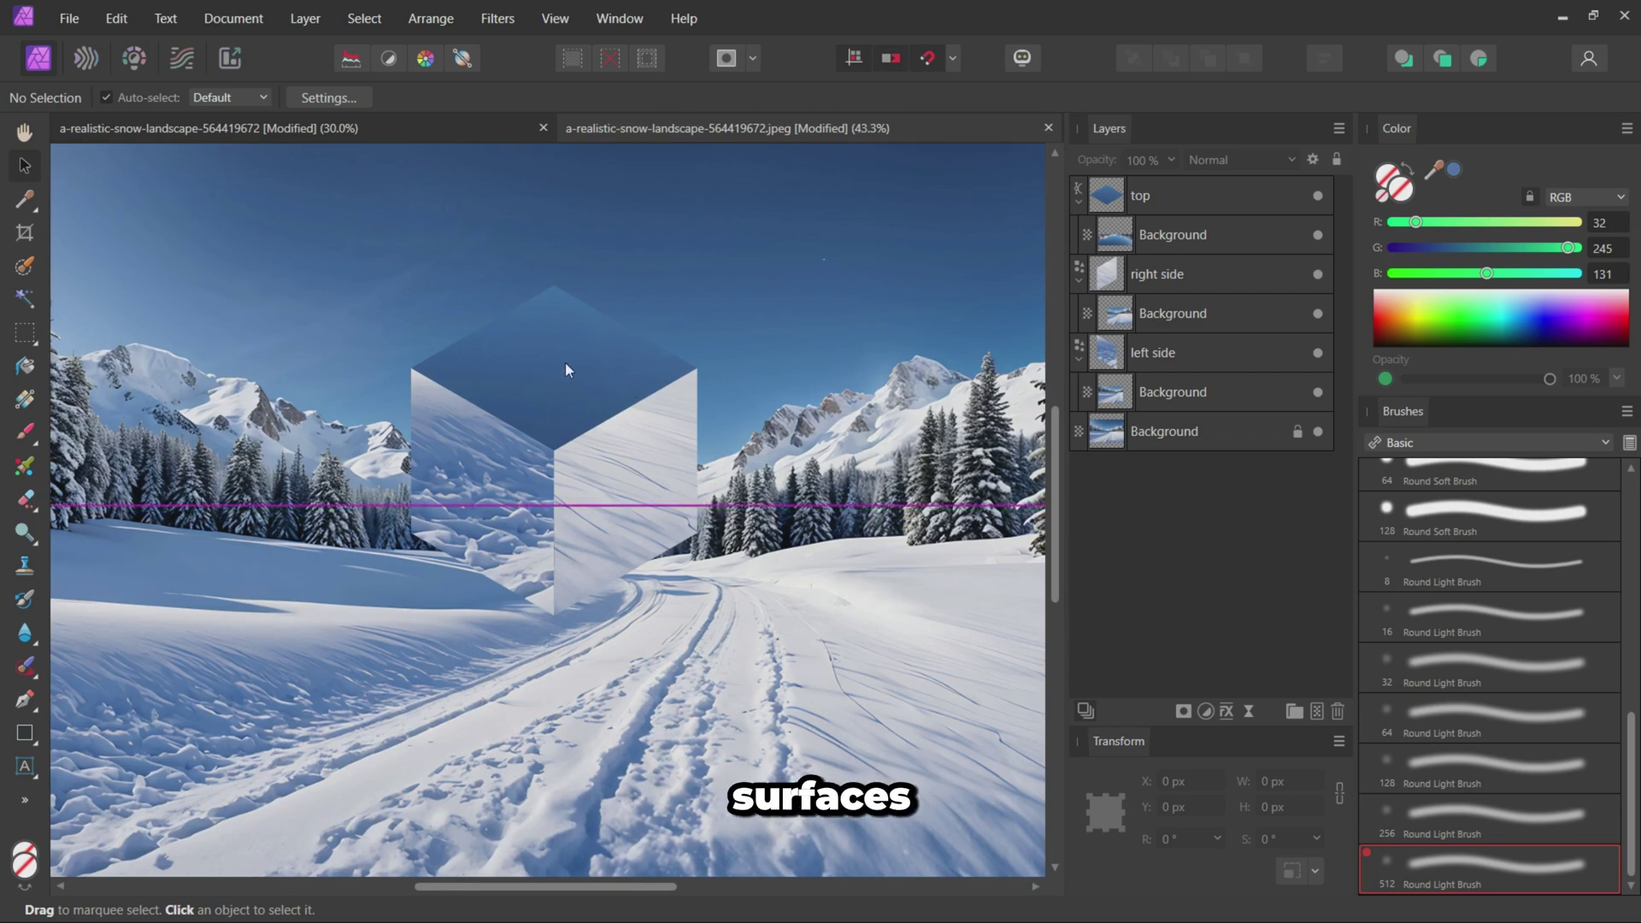
{"action": "left_click", "coordinate": [476, 453]}
{"action": "left_click", "coordinate": [604, 498]}
{"action": "scroll", "coordinate": [604, 359], "scroll_direction": "down", "scroll_amount": 2}
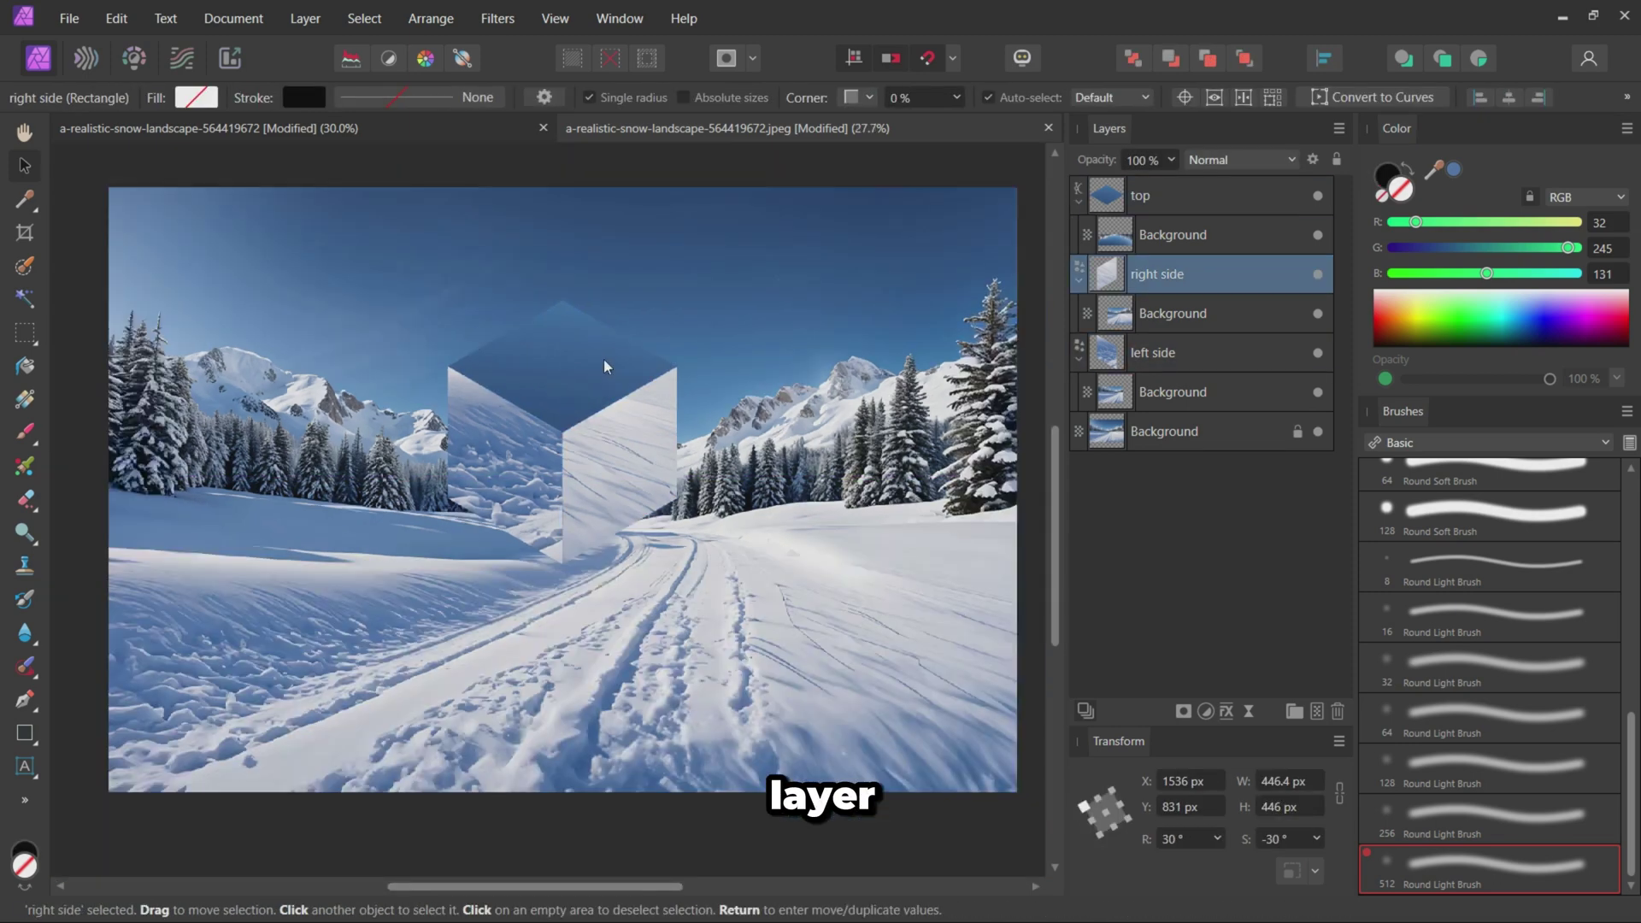
{"action": "scroll", "coordinate": [604, 359], "scroll_direction": "down", "scroll_amount": 1}
{"action": "left_click", "coordinate": [698, 421]}
{"action": "scroll", "coordinate": [966, 301], "scroll_direction": "down", "scroll_amount": 1}
{"action": "left_click", "coordinate": [1108, 199]}
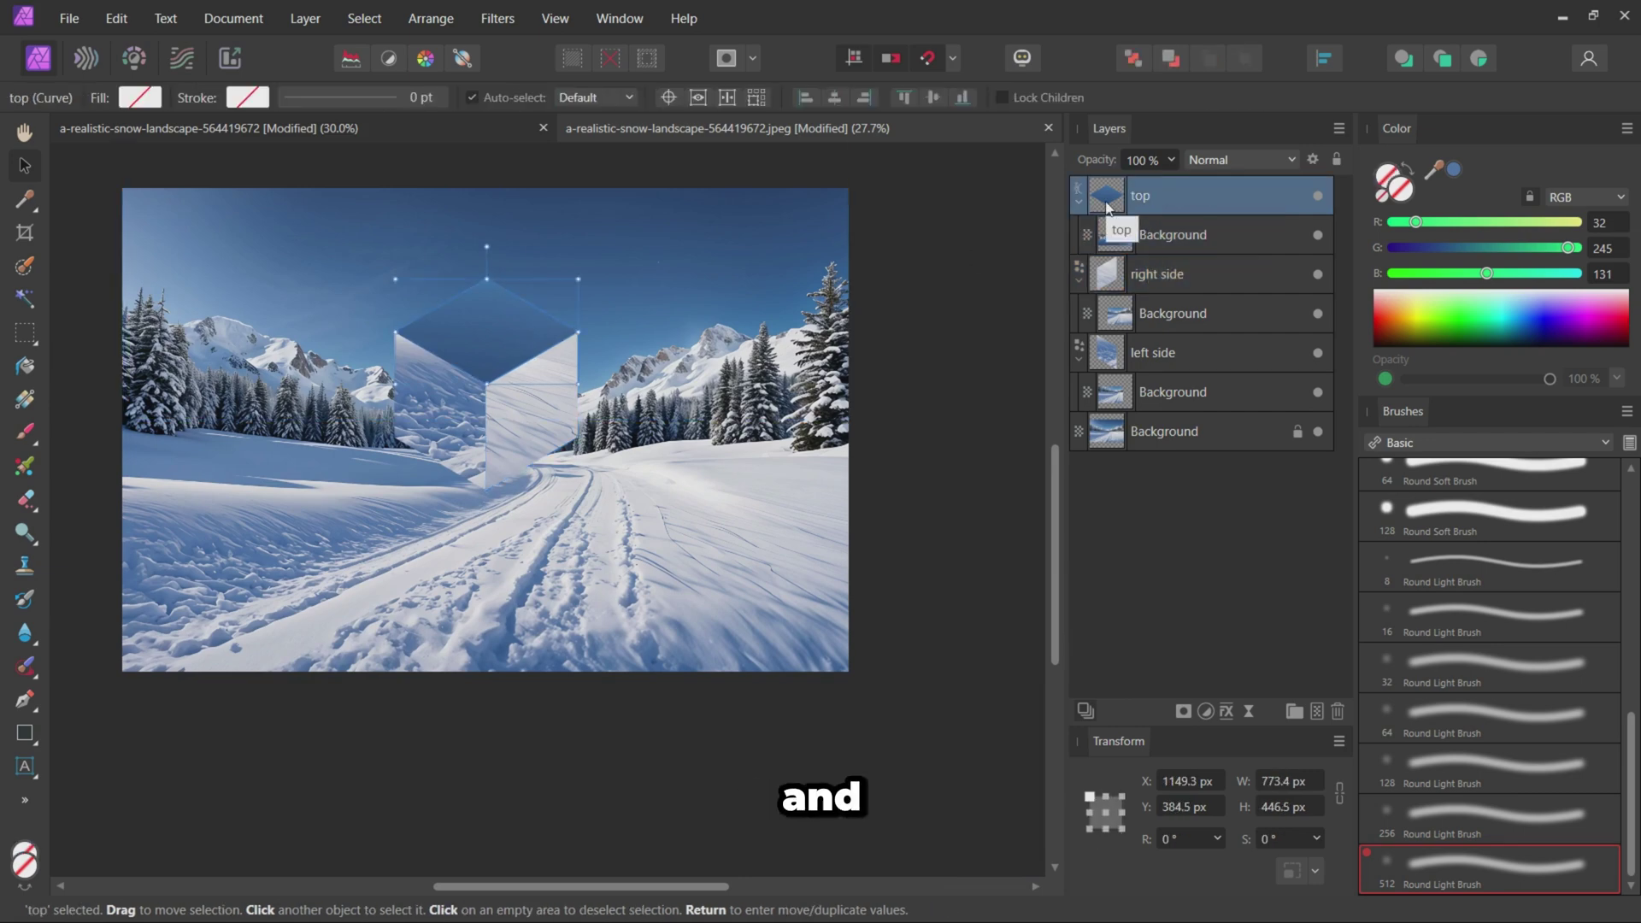
- Add a reshaped curves adjustment to the top face and copy it into the right side face
{"action": "key", "text": "ctrl+m"}
{"action": "scroll", "coordinate": [744, 578], "scroll_direction": "up", "scroll_amount": 2}
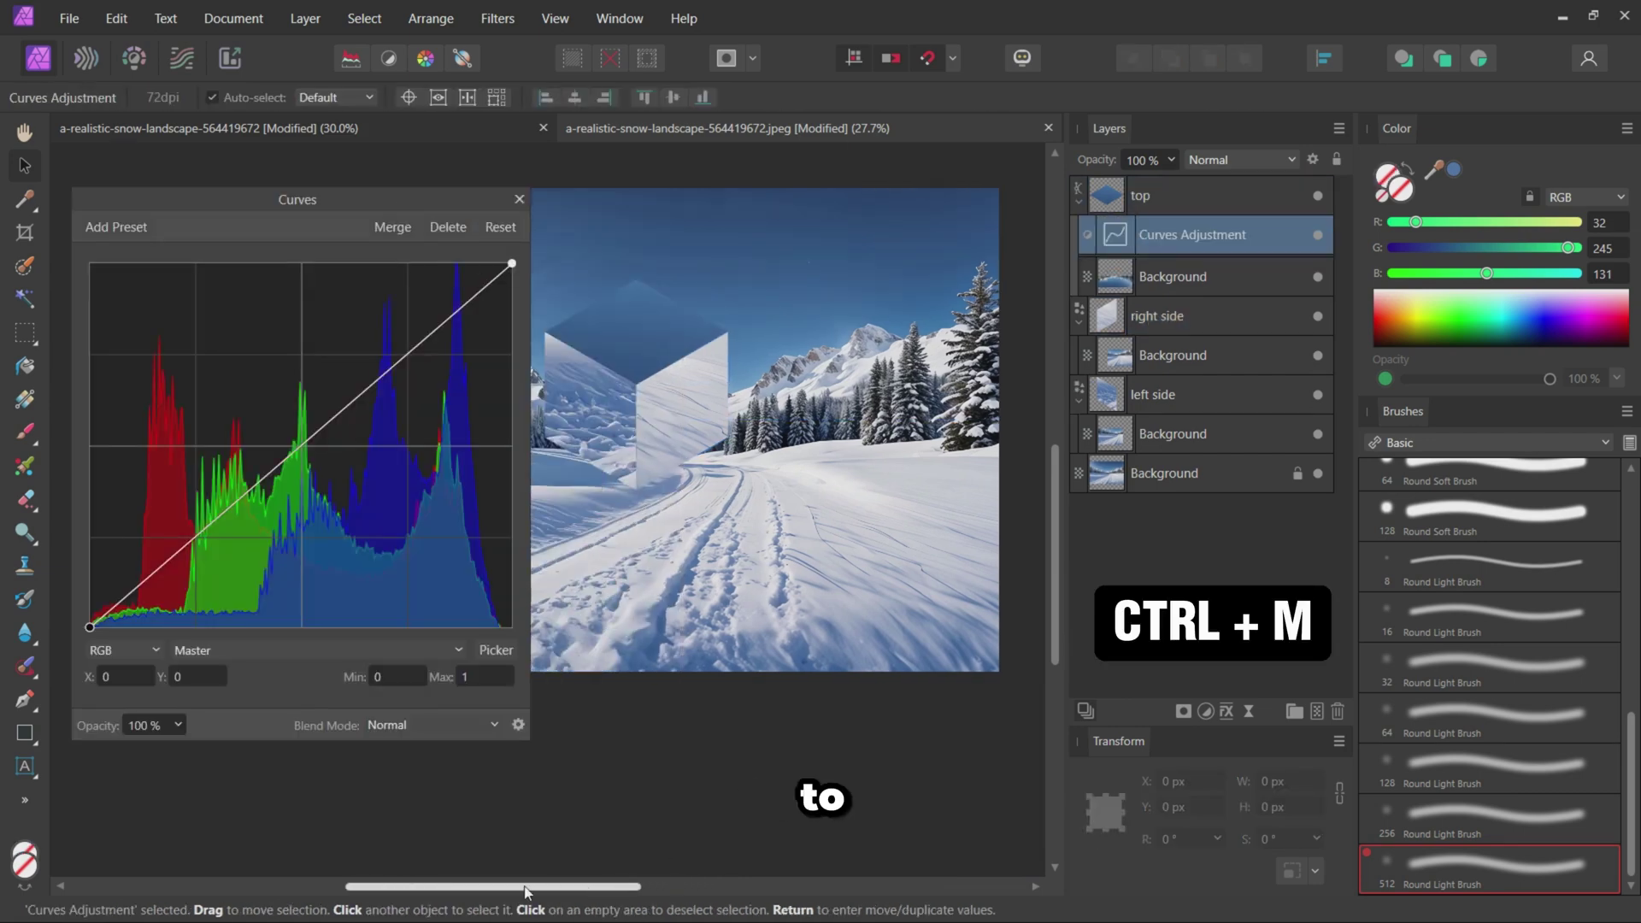
{"action": "scroll", "coordinate": [757, 427], "scroll_direction": "up", "scroll_amount": 1}
{"action": "scroll", "coordinate": [756, 428], "scroll_direction": "up", "scroll_amount": 1}
{"action": "left_click_drag", "start_coordinate": [512, 264], "coordinate": [511, 311]}
{"action": "left_click_drag", "start_coordinate": [90, 628], "coordinate": [91, 584]}
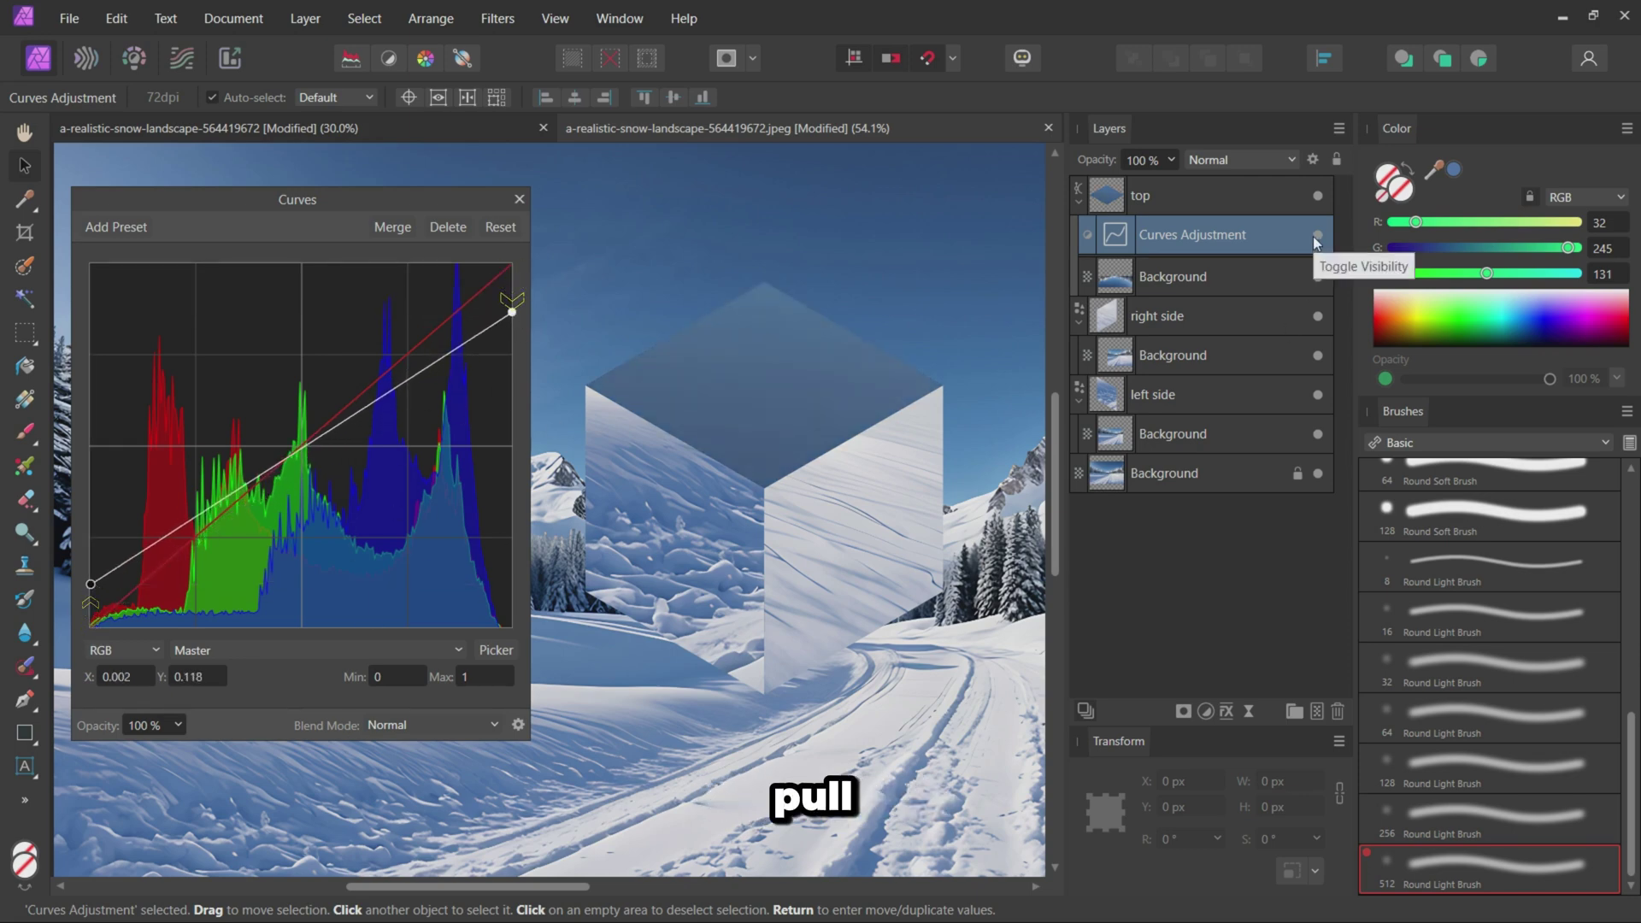
{"action": "left_click_drag", "start_coordinate": [419, 374], "coordinate": [429, 371]}
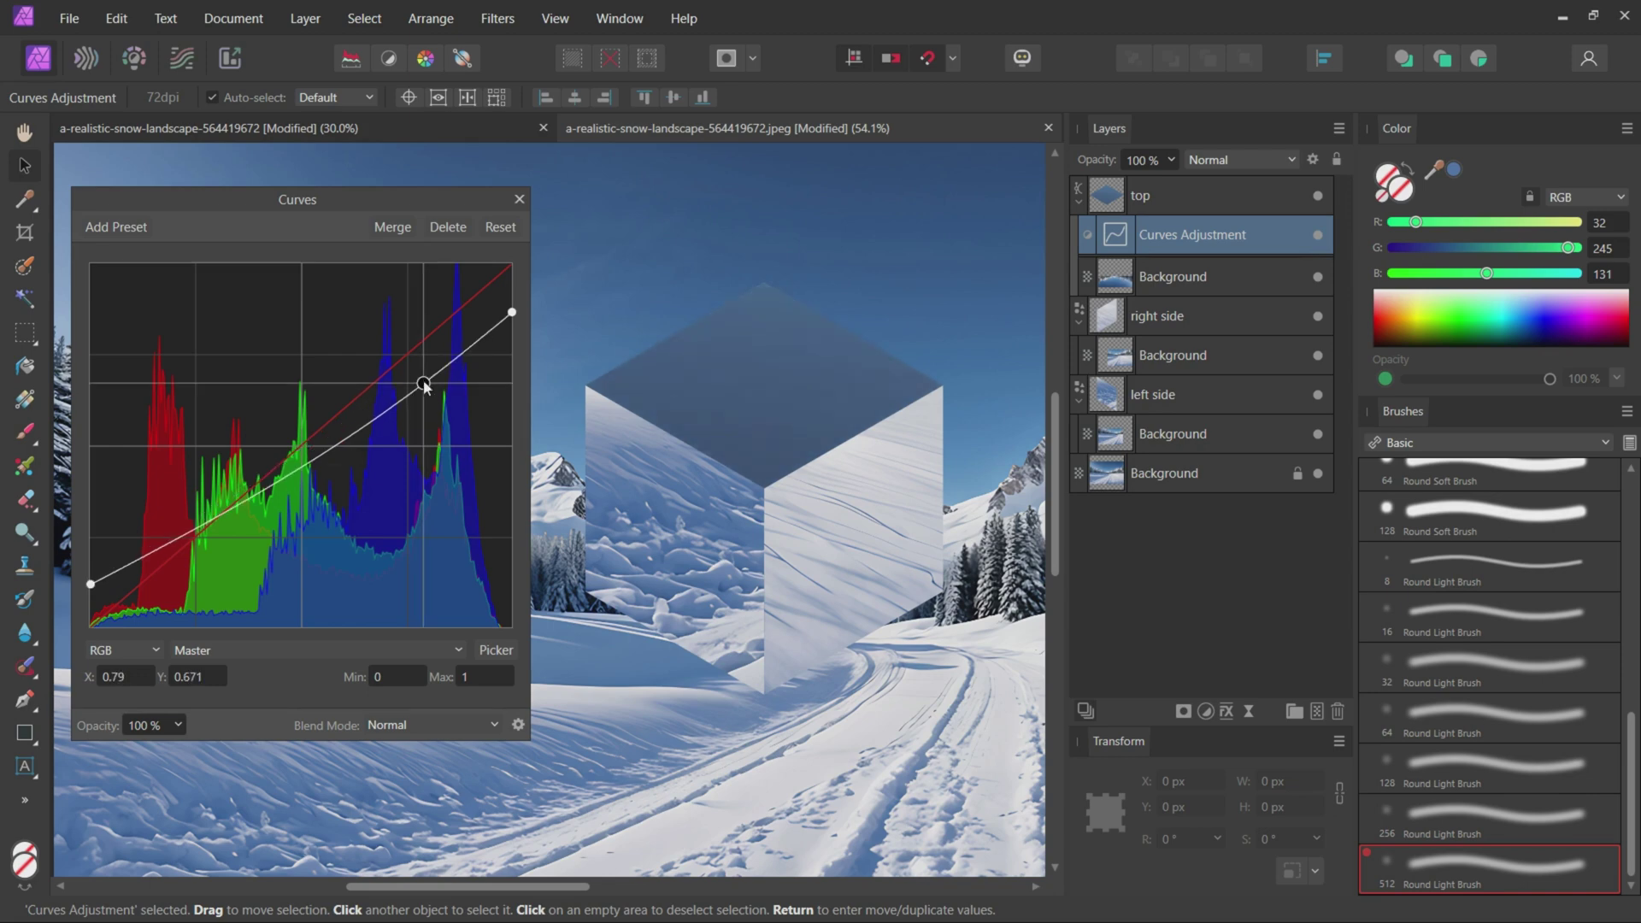
{"action": "left_click_drag", "start_coordinate": [229, 504], "coordinate": [162, 554]}
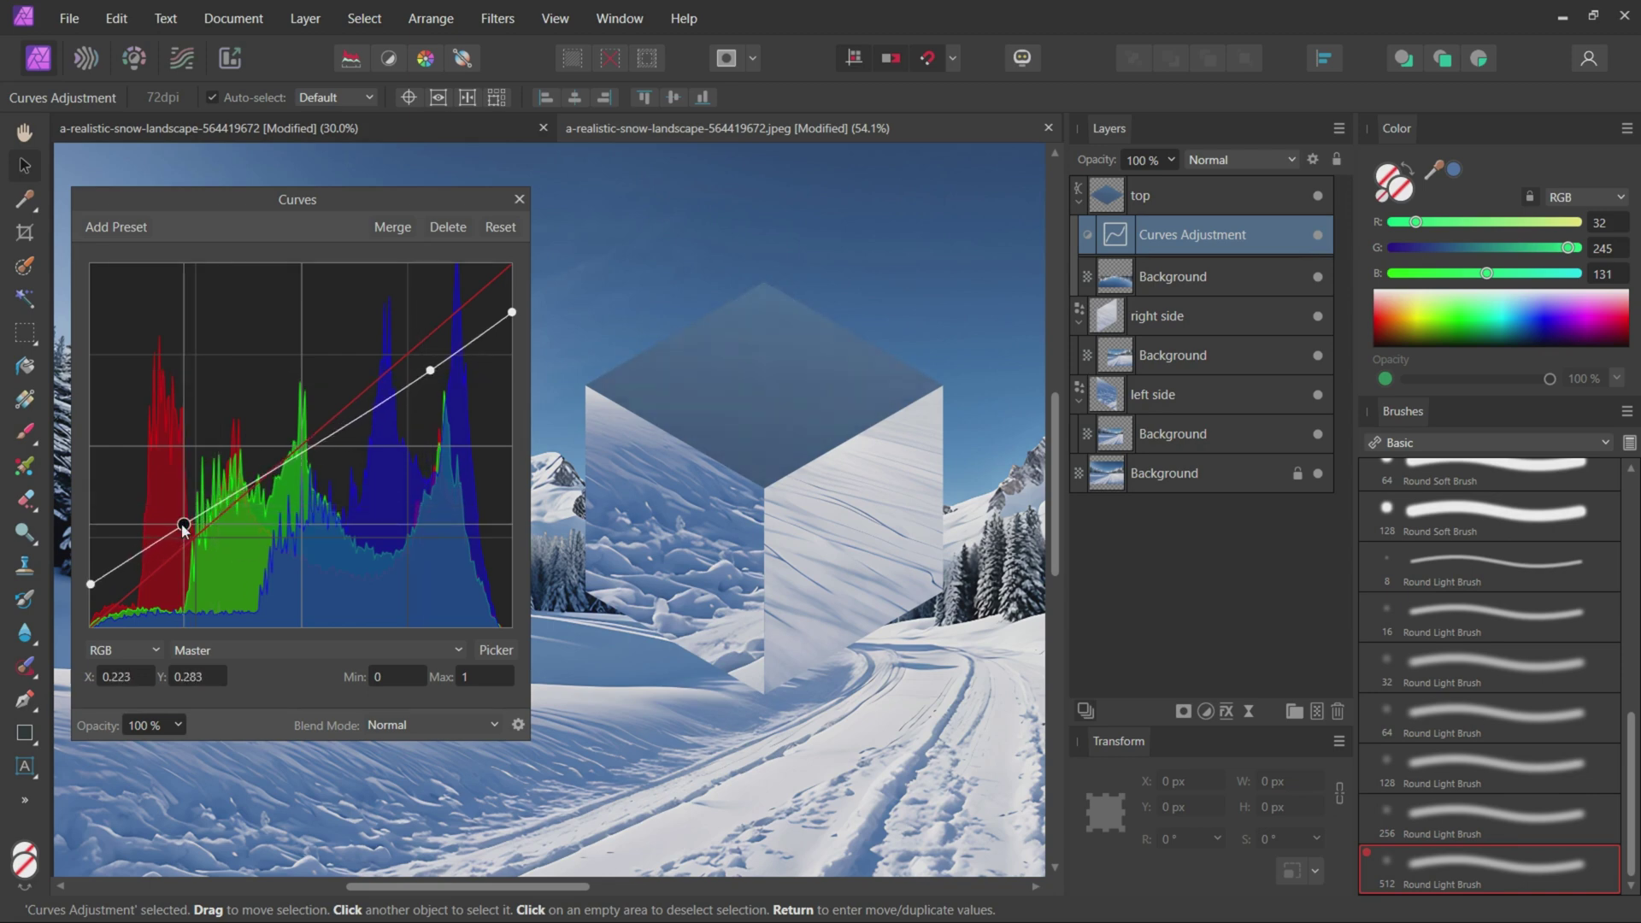
{"action": "left_click_drag", "start_coordinate": [430, 371], "coordinate": [416, 375]}
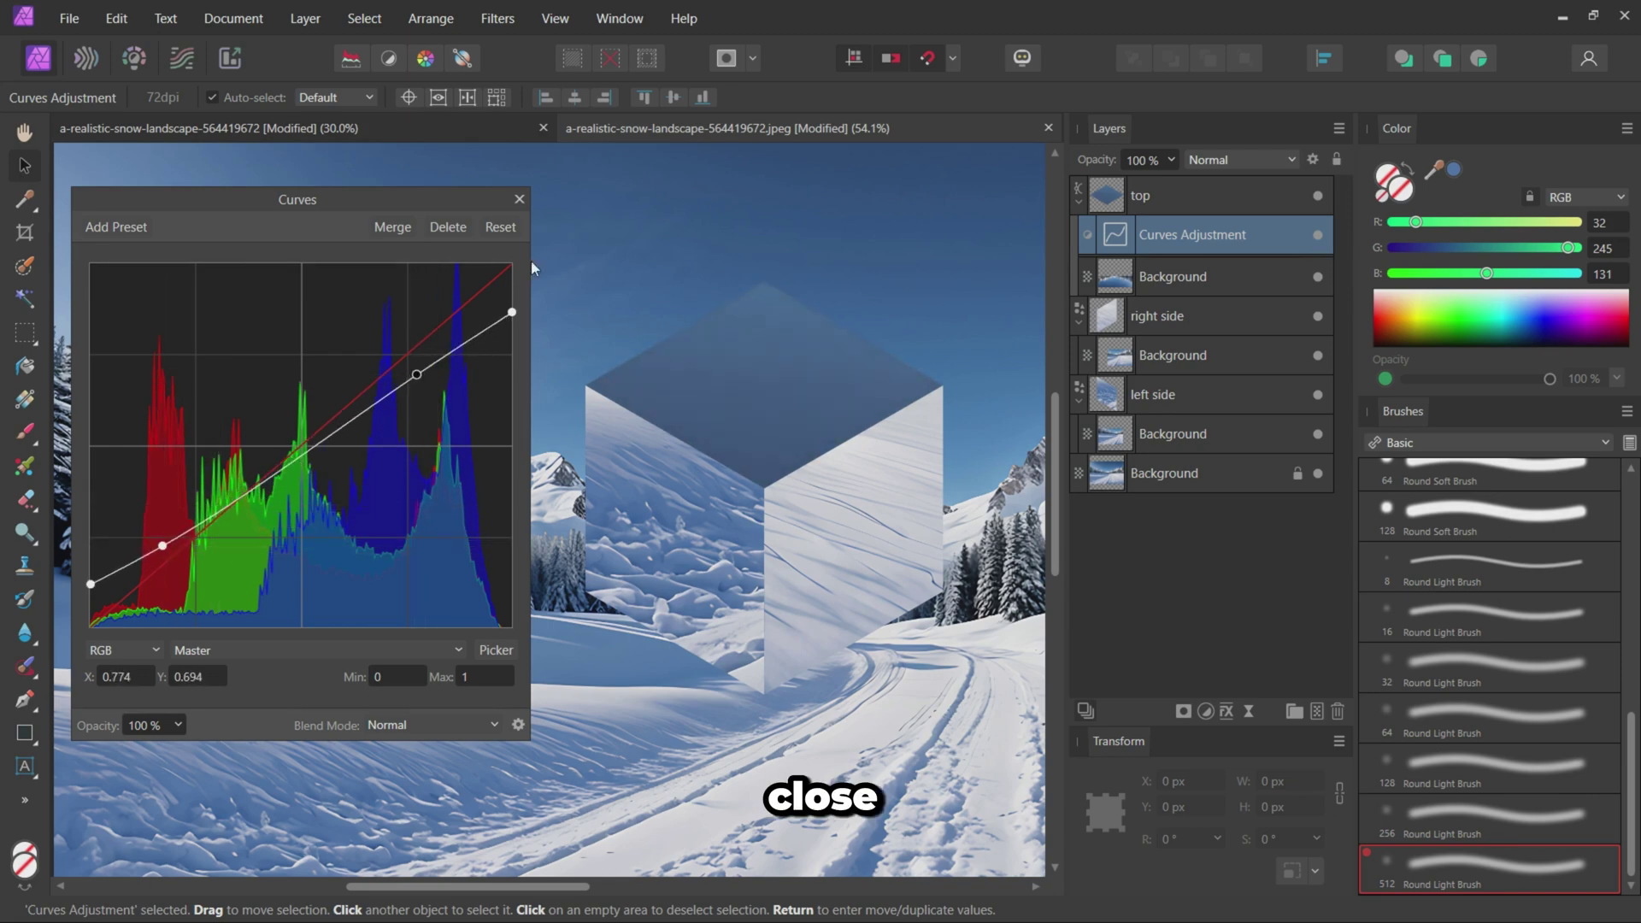
{"action": "left_click", "coordinate": [520, 198]}
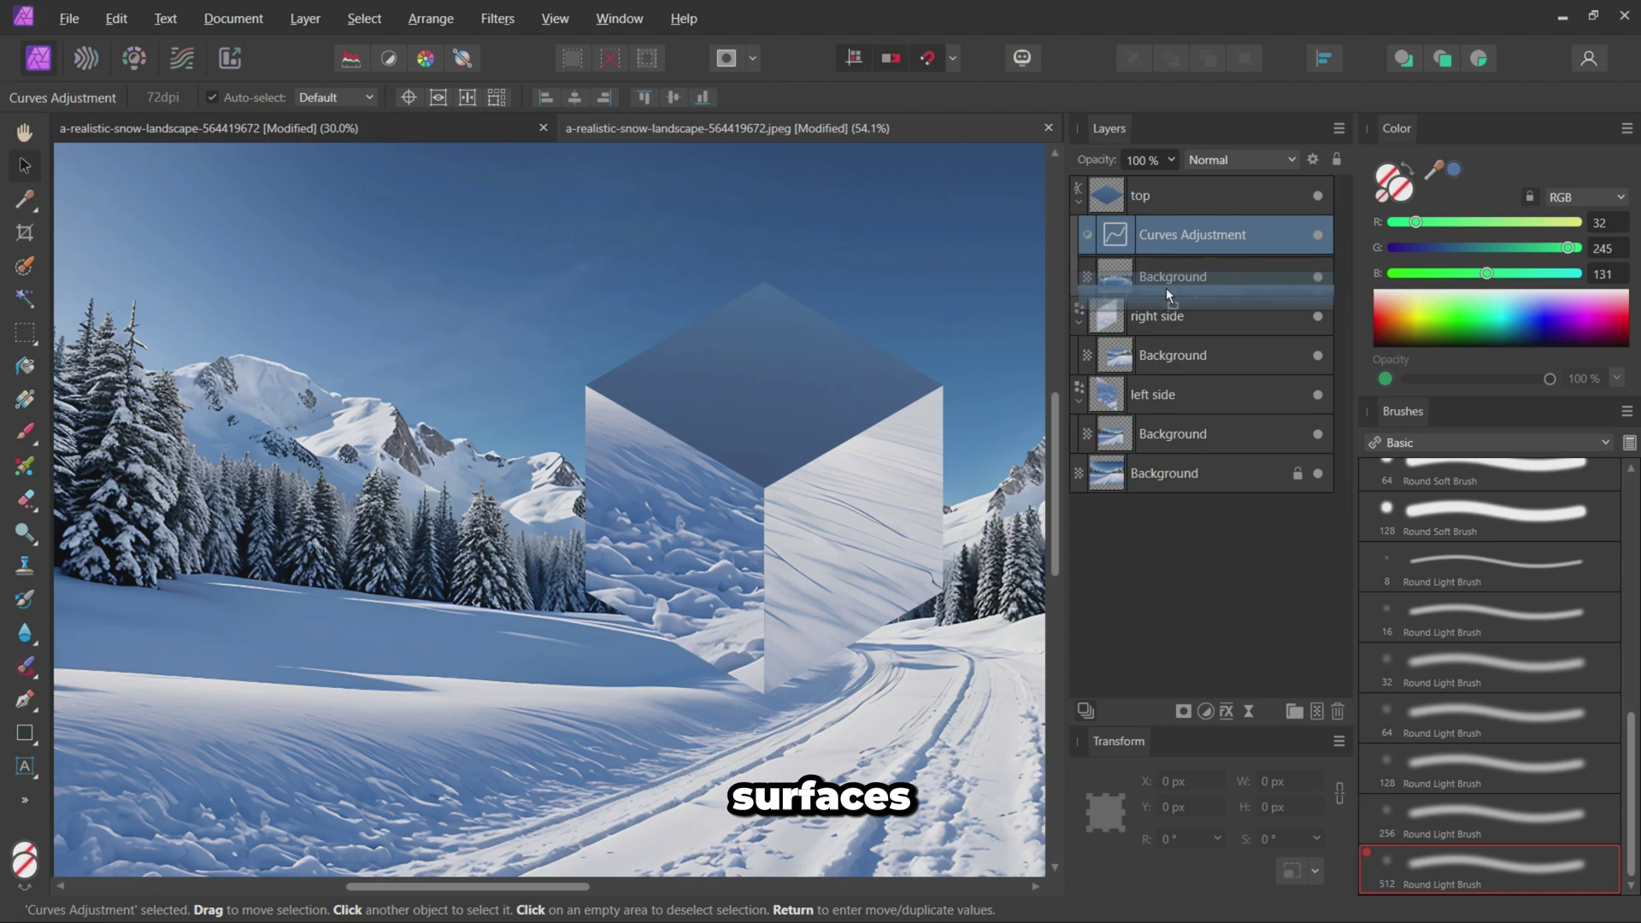
{"action": "left_click_drag", "start_coordinate": [1177, 233], "coordinate": [1176, 447]}
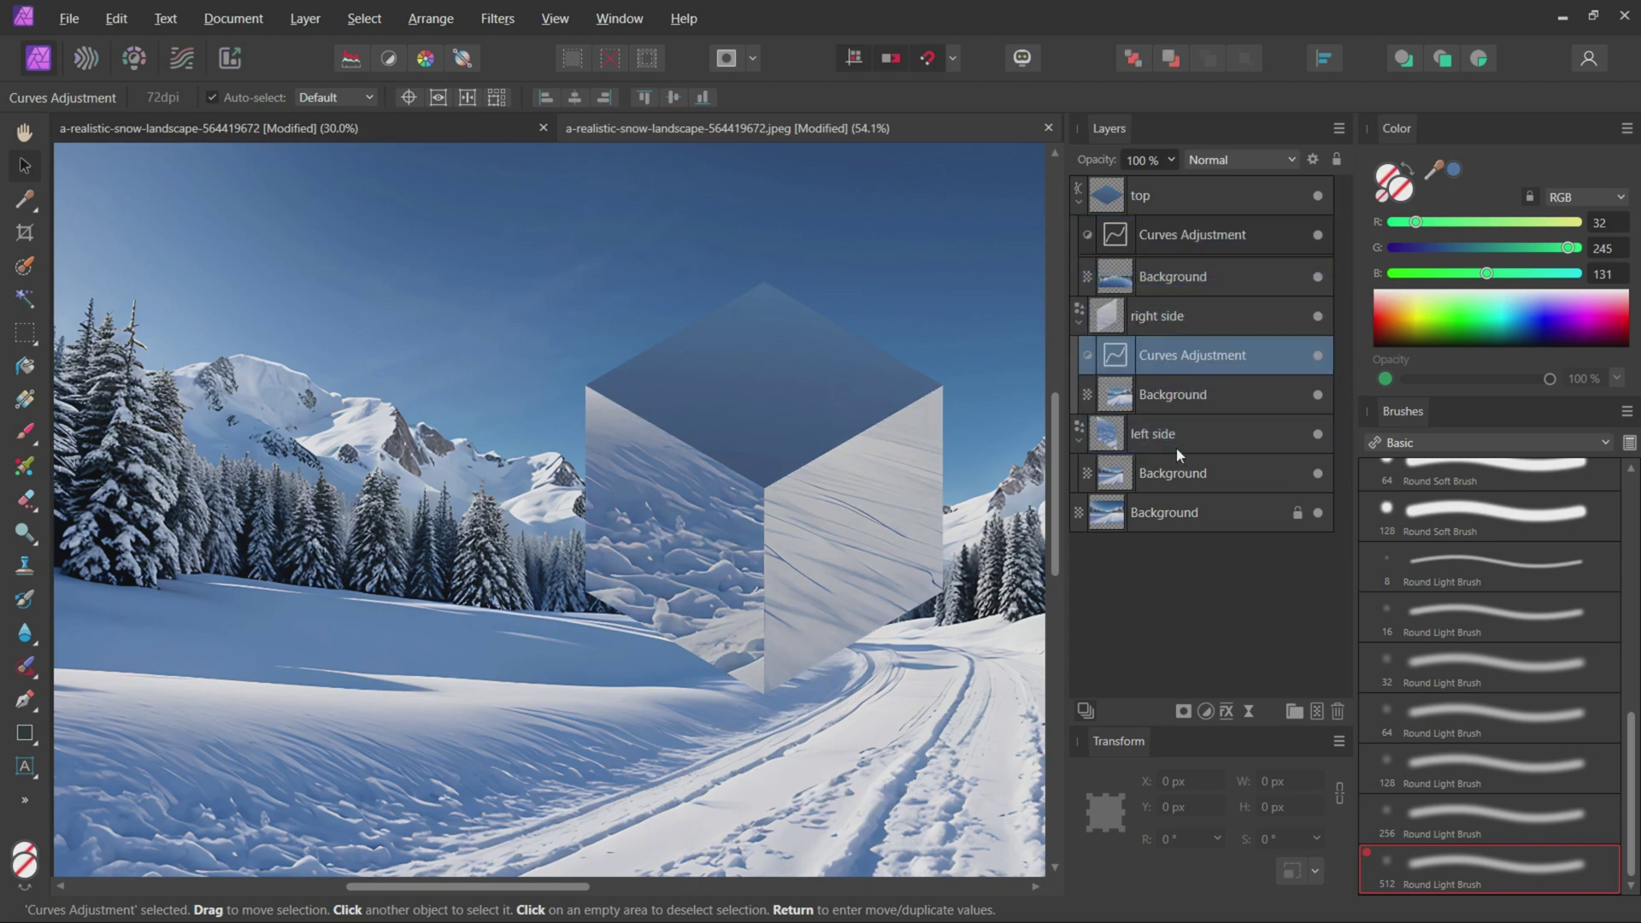
{"action": "scroll", "coordinate": [945, 534], "scroll_direction": "down", "scroll_amount": 3}
{"action": "scroll", "coordinate": [945, 533], "scroll_direction": "up", "scroll_amount": 2}
- Add a 2 px Gaussian blur with Preserve Alpha to the left side, then copy it to the right side
{"action": "left_click", "coordinate": [1169, 434]}
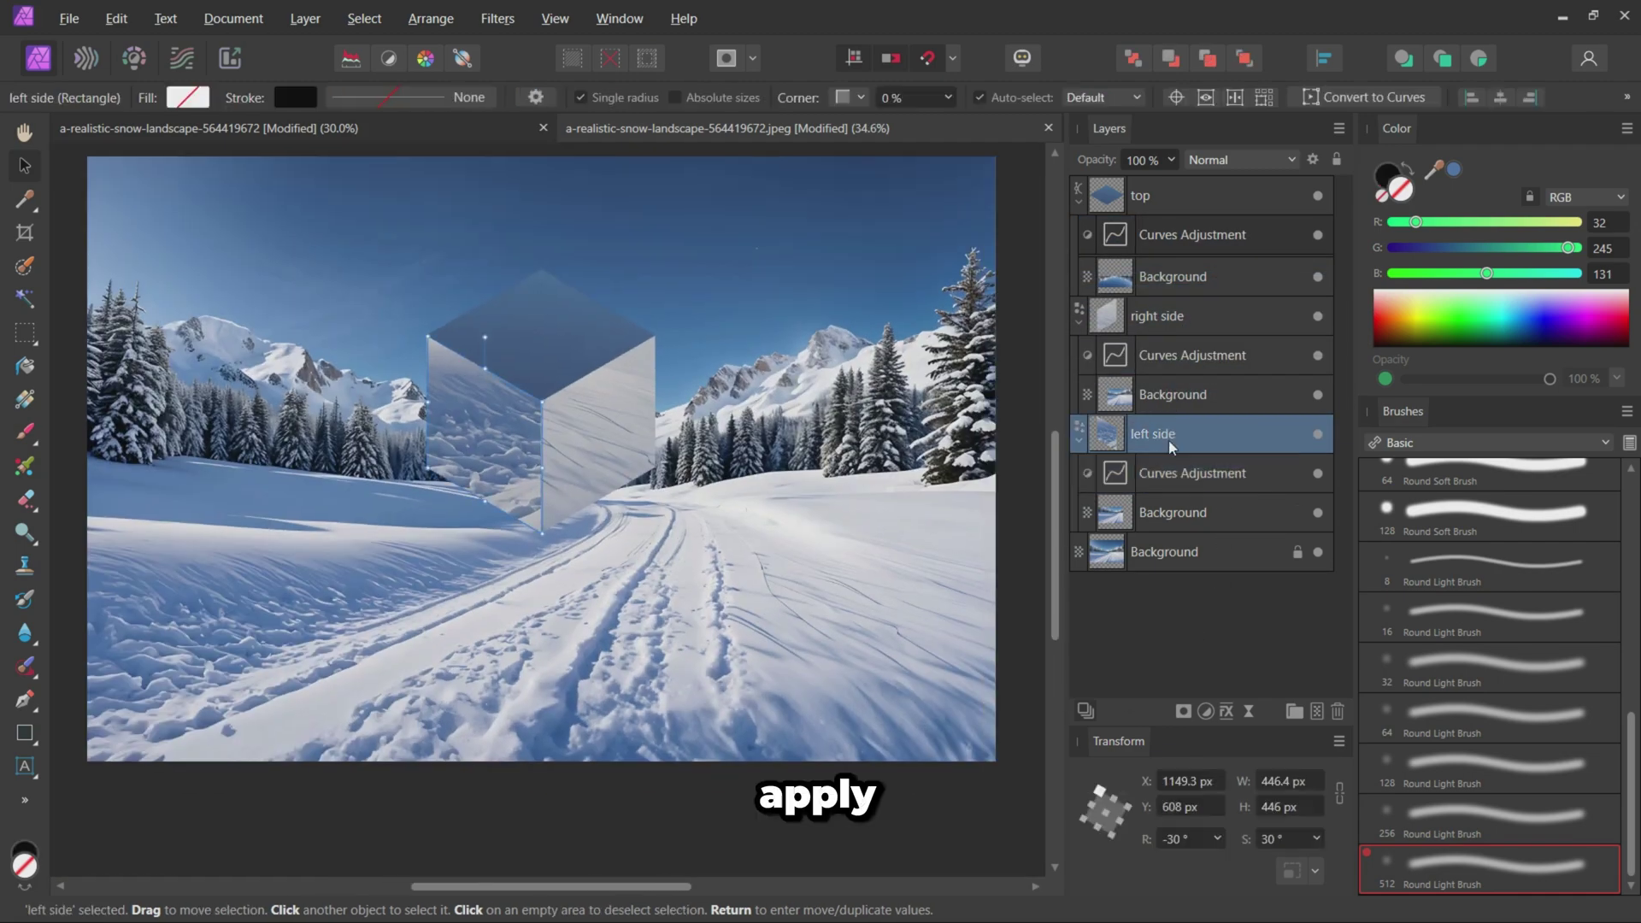
{"action": "left_click", "coordinate": [1250, 711]}
{"action": "left_click", "coordinate": [1315, 18]}
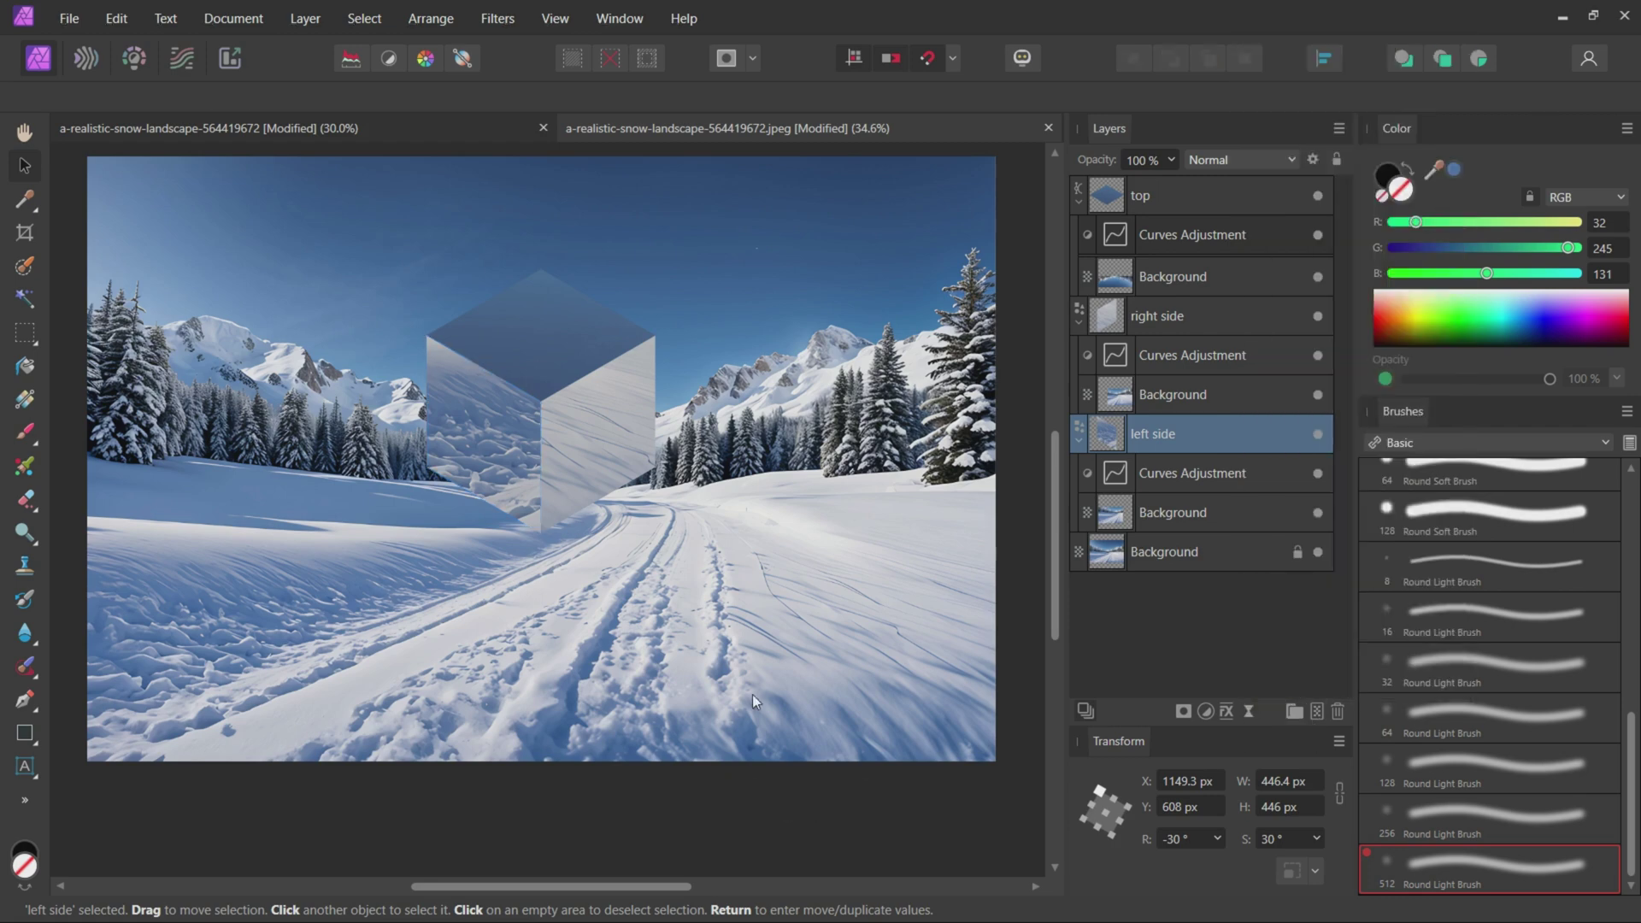
{"action": "type", "text": "2"}
{"action": "key", "text": "Return"}
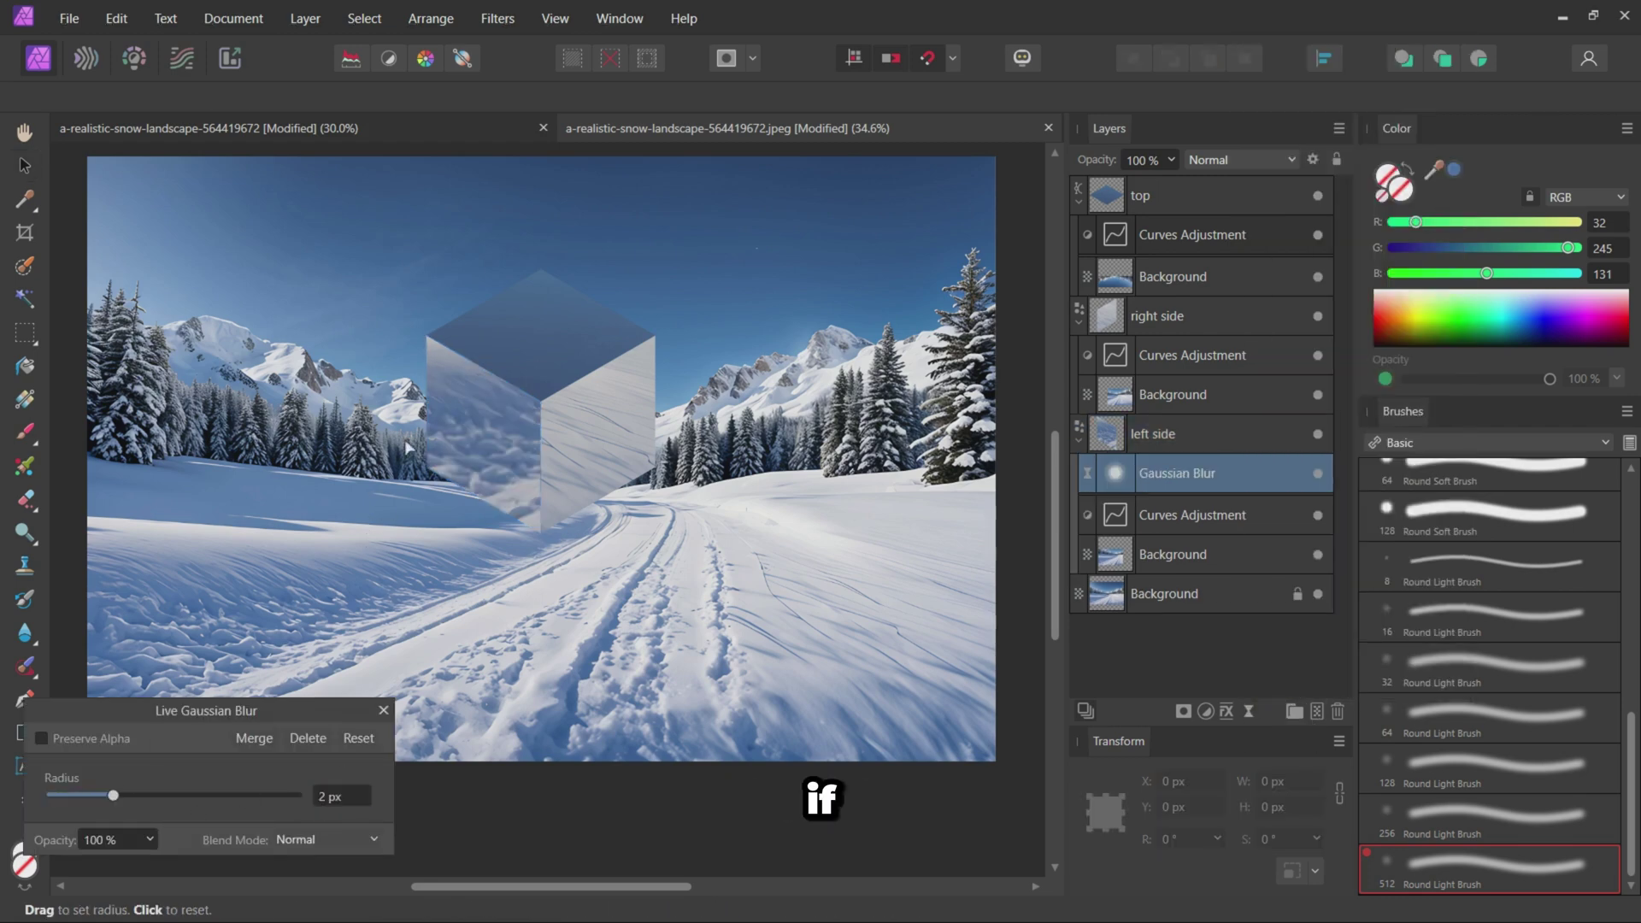
{"action": "scroll", "coordinate": [430, 401], "scroll_direction": "up", "scroll_amount": 3}
{"action": "scroll", "coordinate": [427, 376], "scroll_direction": "up", "scroll_amount": 3}
{"action": "scroll", "coordinate": [427, 377], "scroll_direction": "down", "scroll_amount": 3}
{"action": "scroll", "coordinate": [426, 376], "scroll_direction": "down", "scroll_amount": 2}
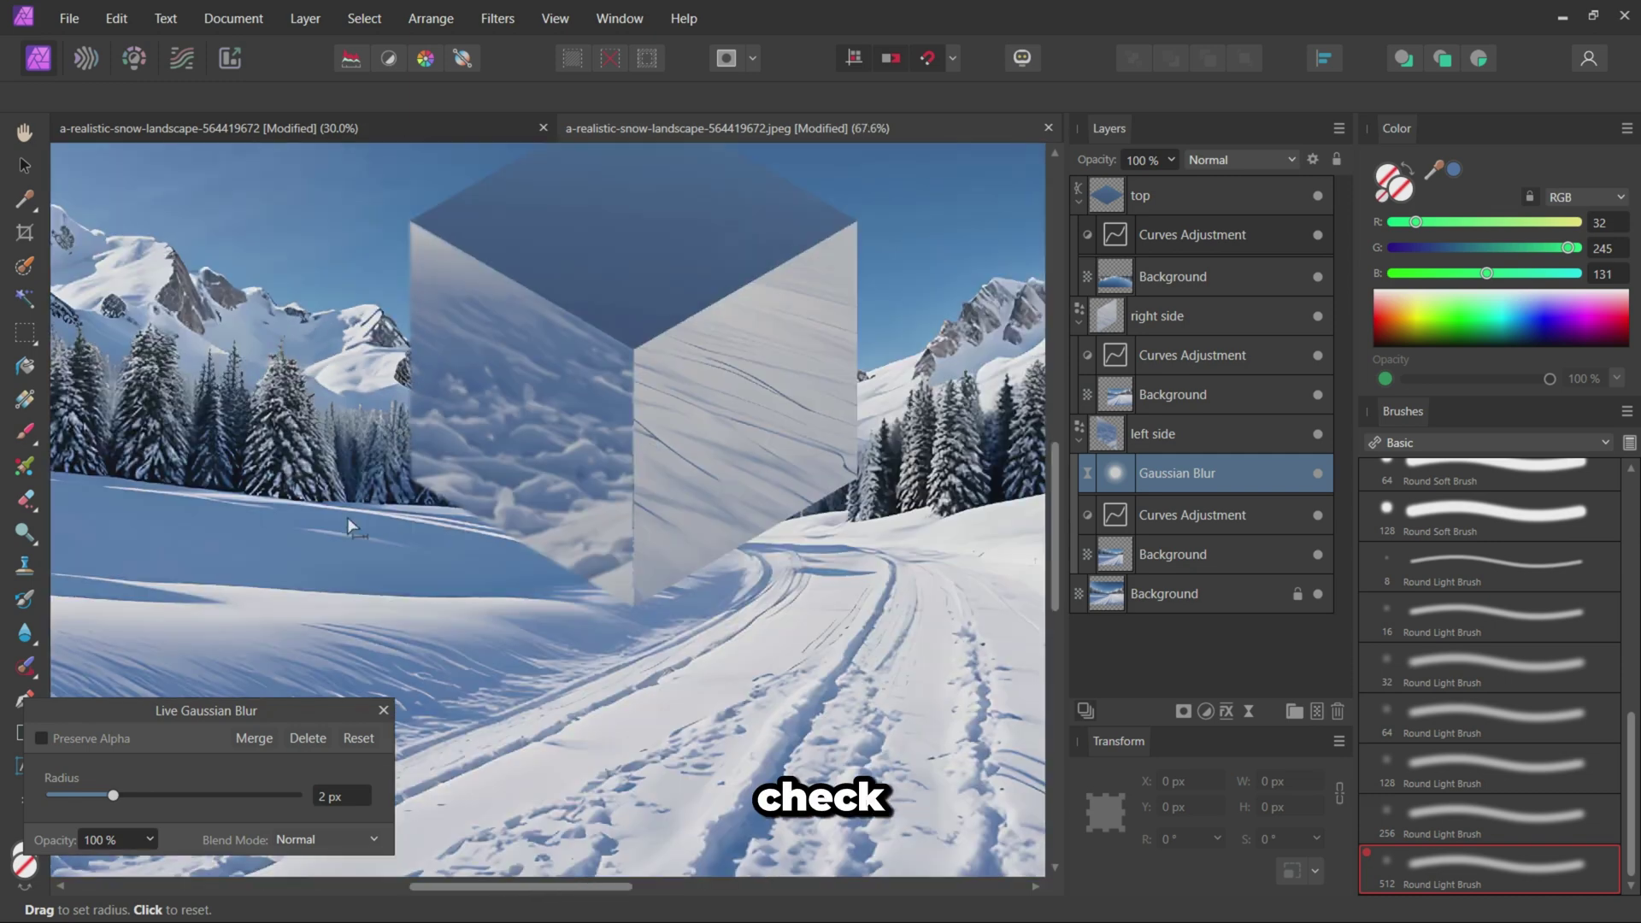
{"action": "left_click", "coordinate": [41, 739]}
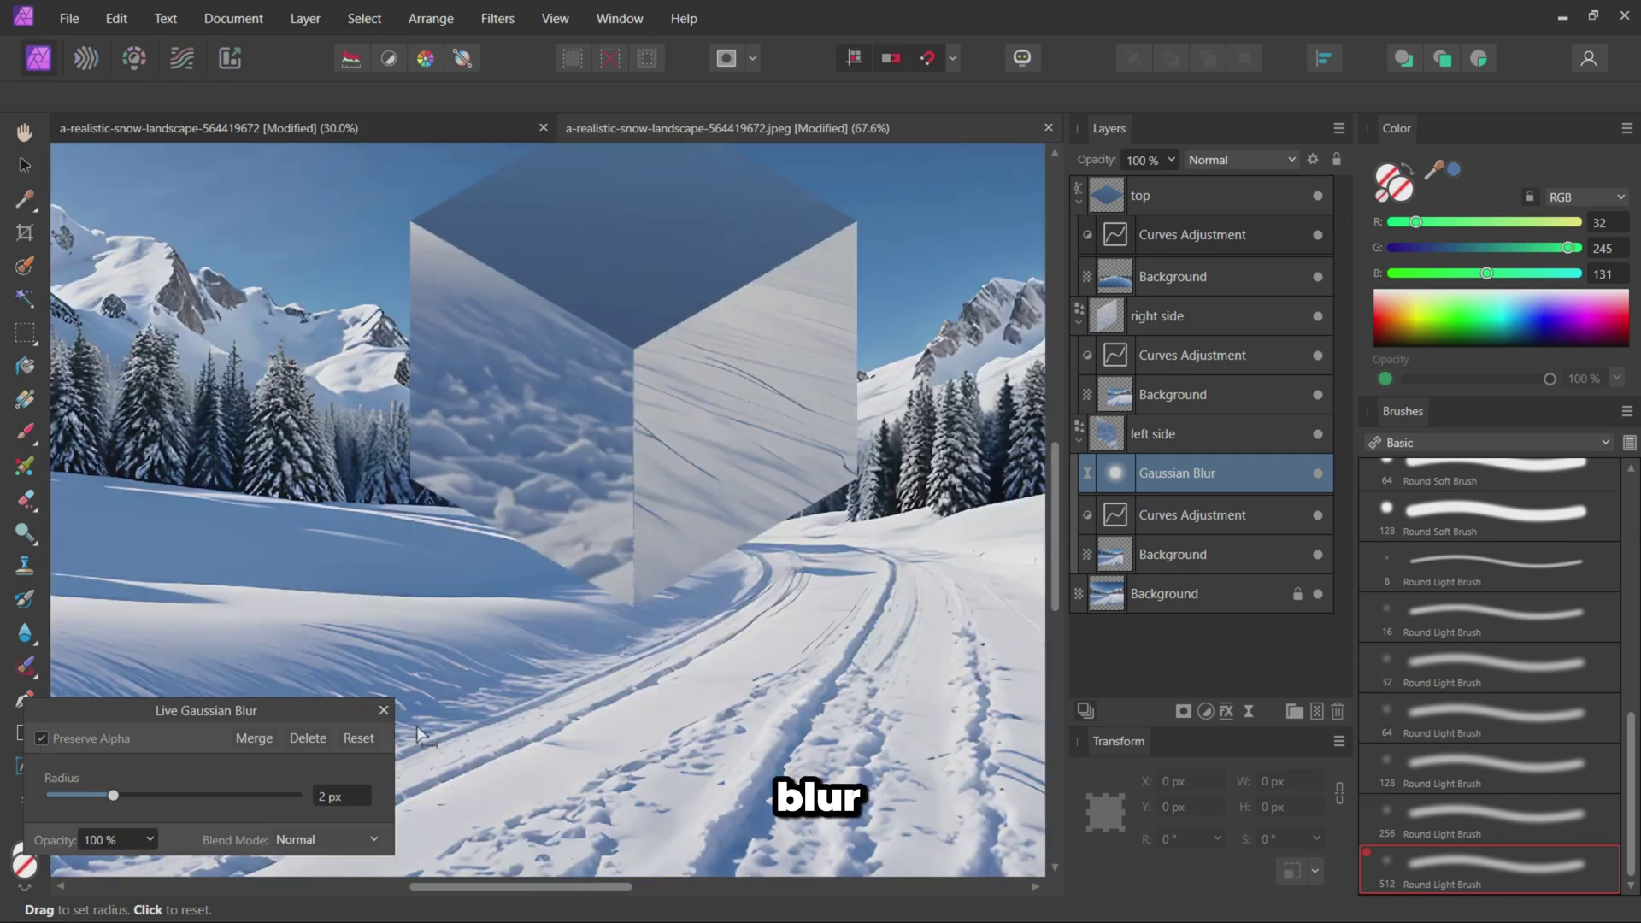
{"action": "left_click", "coordinate": [385, 712]}
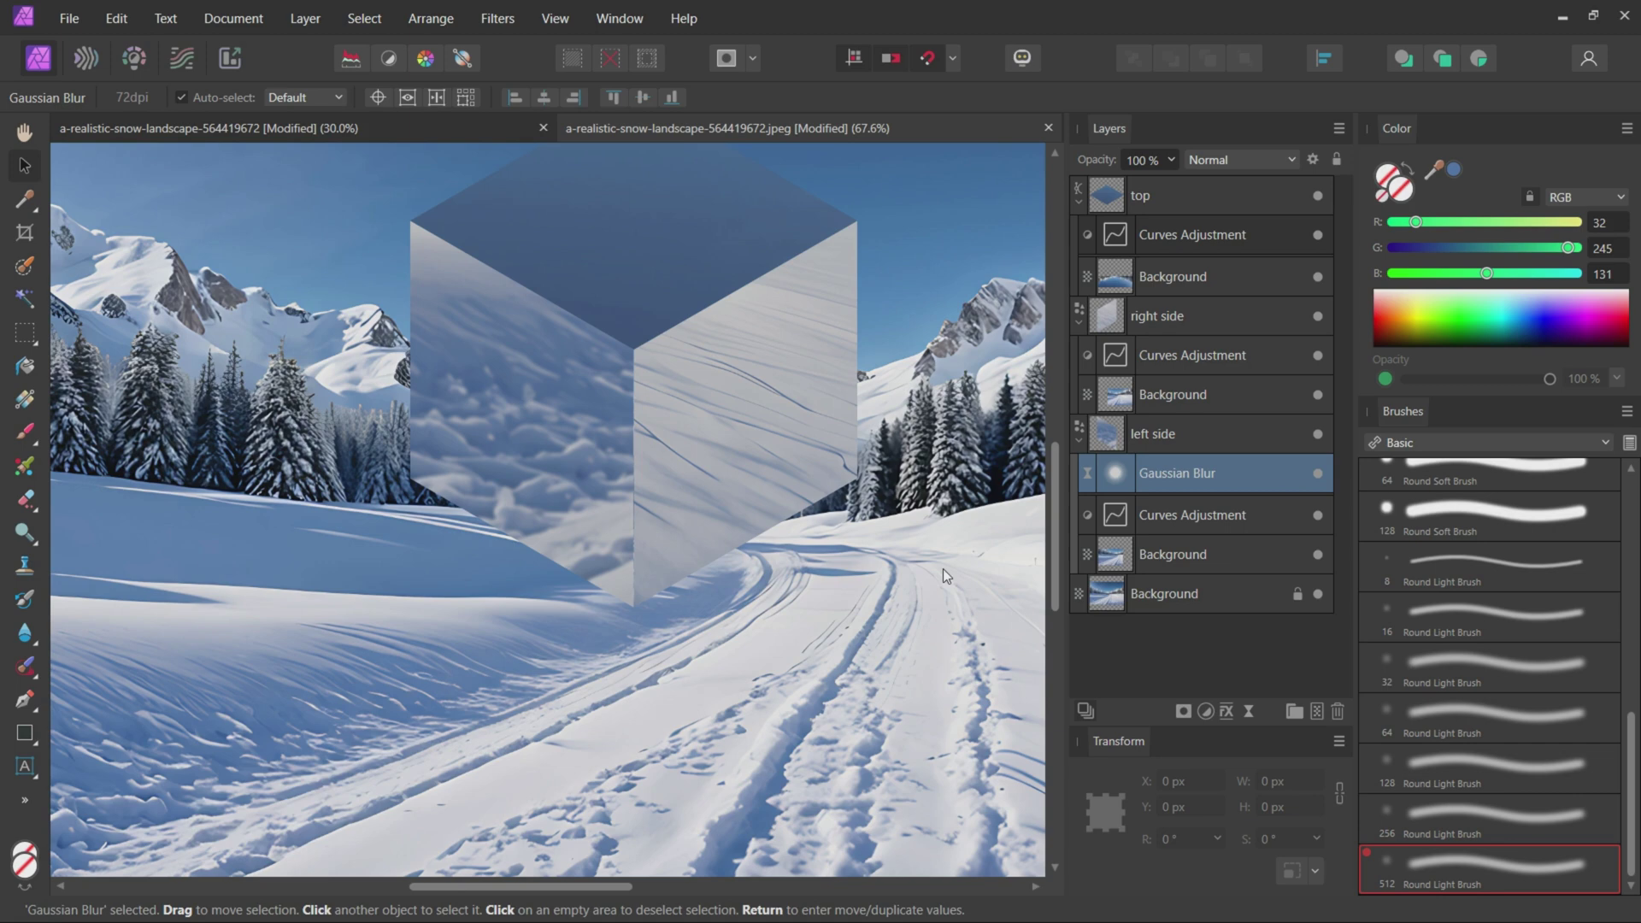
{"action": "scroll", "coordinate": [797, 529], "scroll_direction": "right", "scroll_amount": 1}
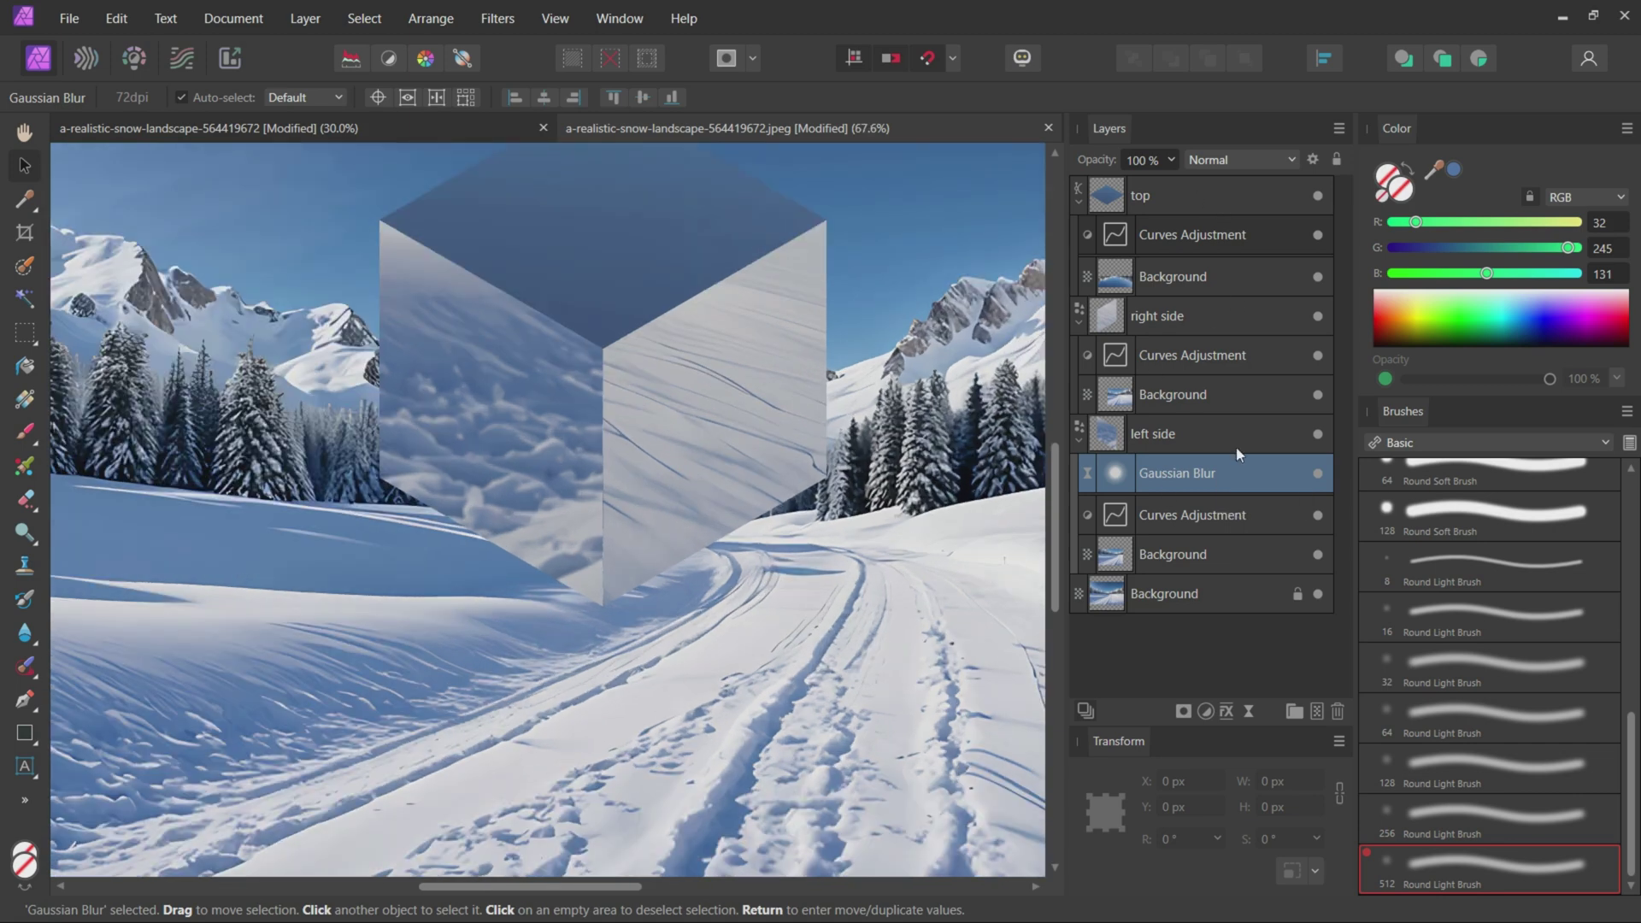
{"action": "left_click_drag", "start_coordinate": [1195, 473], "coordinate": [1185, 231]}
{"action": "scroll", "coordinate": [539, 402], "scroll_direction": "up", "scroll_amount": 5}
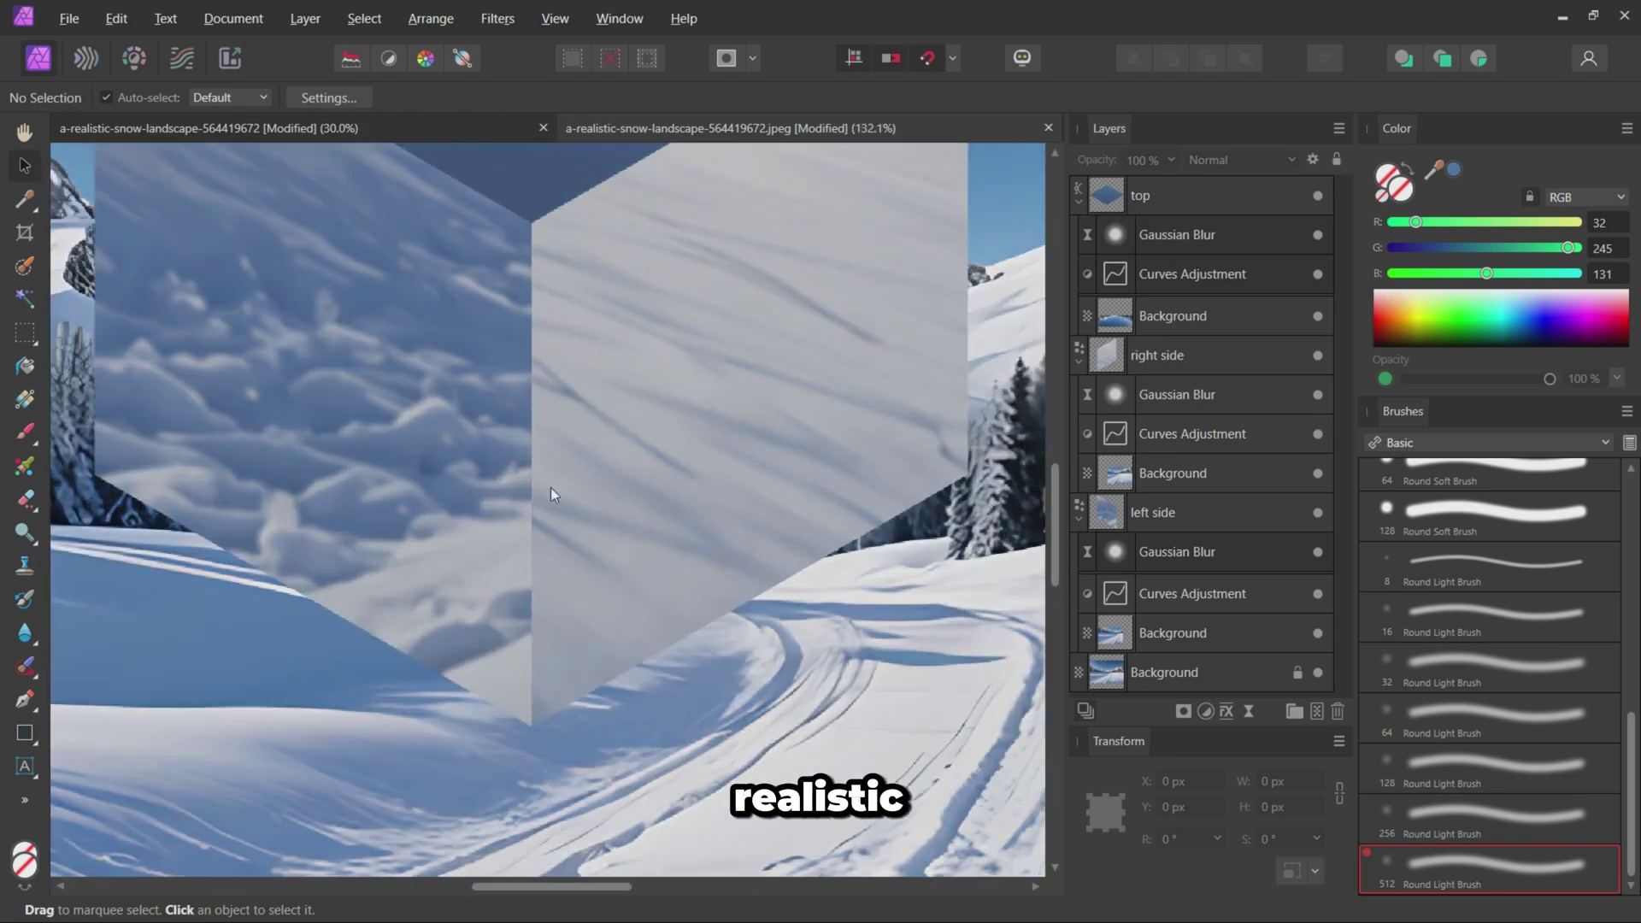
{"action": "scroll", "coordinate": [620, 417], "scroll_direction": "down", "scroll_amount": 3}
{"action": "scroll", "coordinate": [635, 564], "scroll_direction": "down", "scroll_amount": 2}
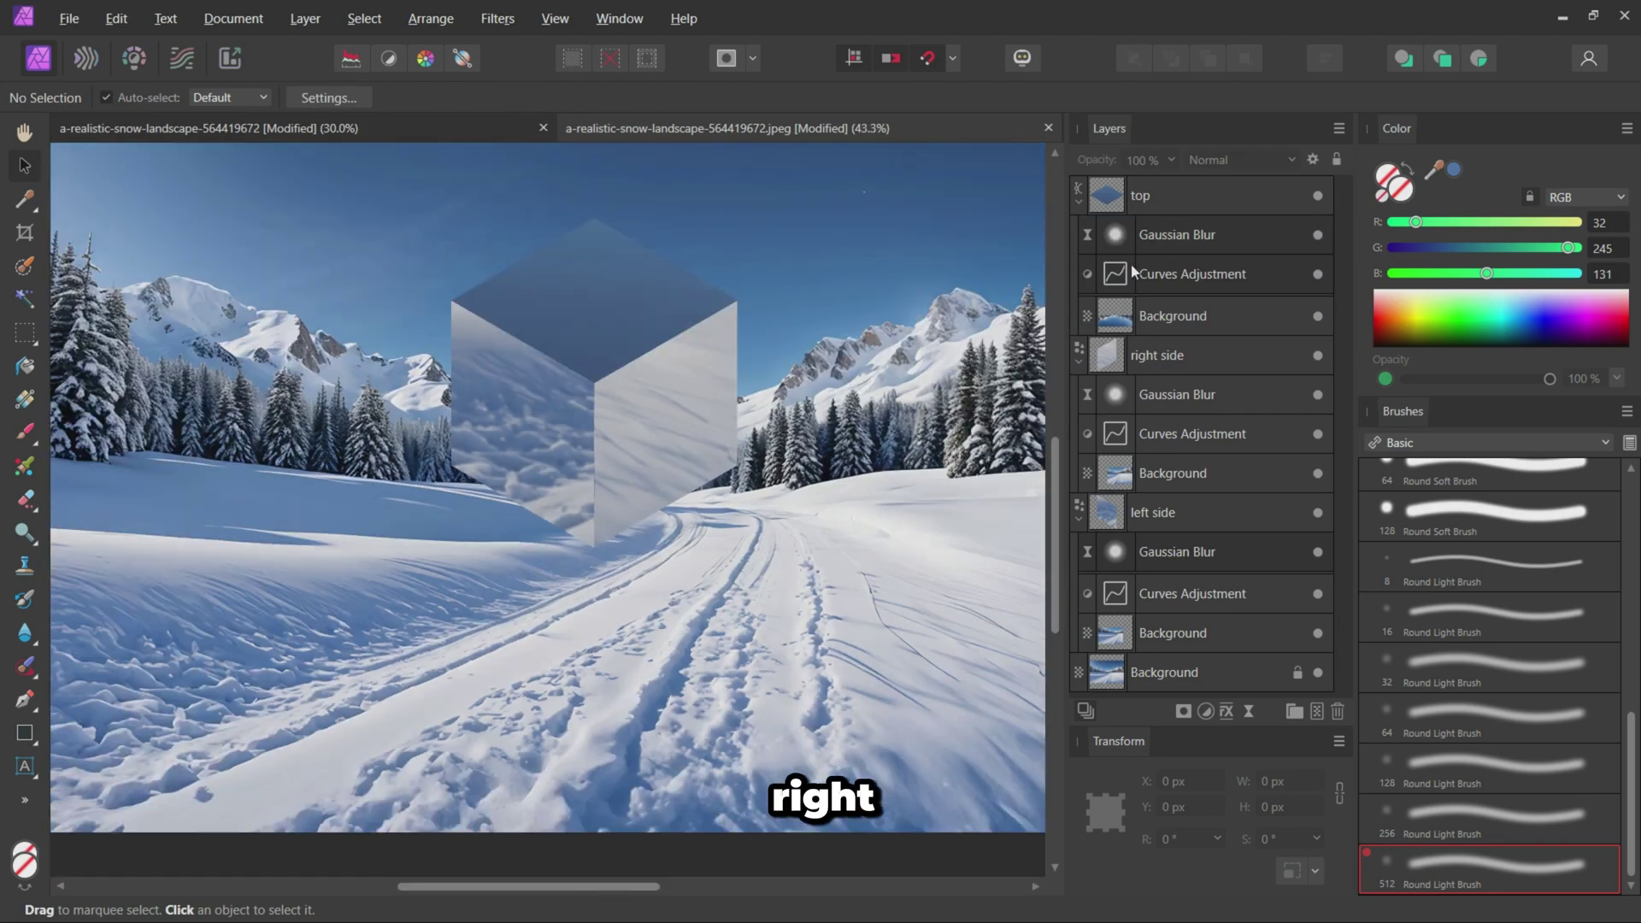
- Give the top face a downward-bent darkening curve and invert its mask
{"action": "left_click", "coordinate": [1189, 194]}
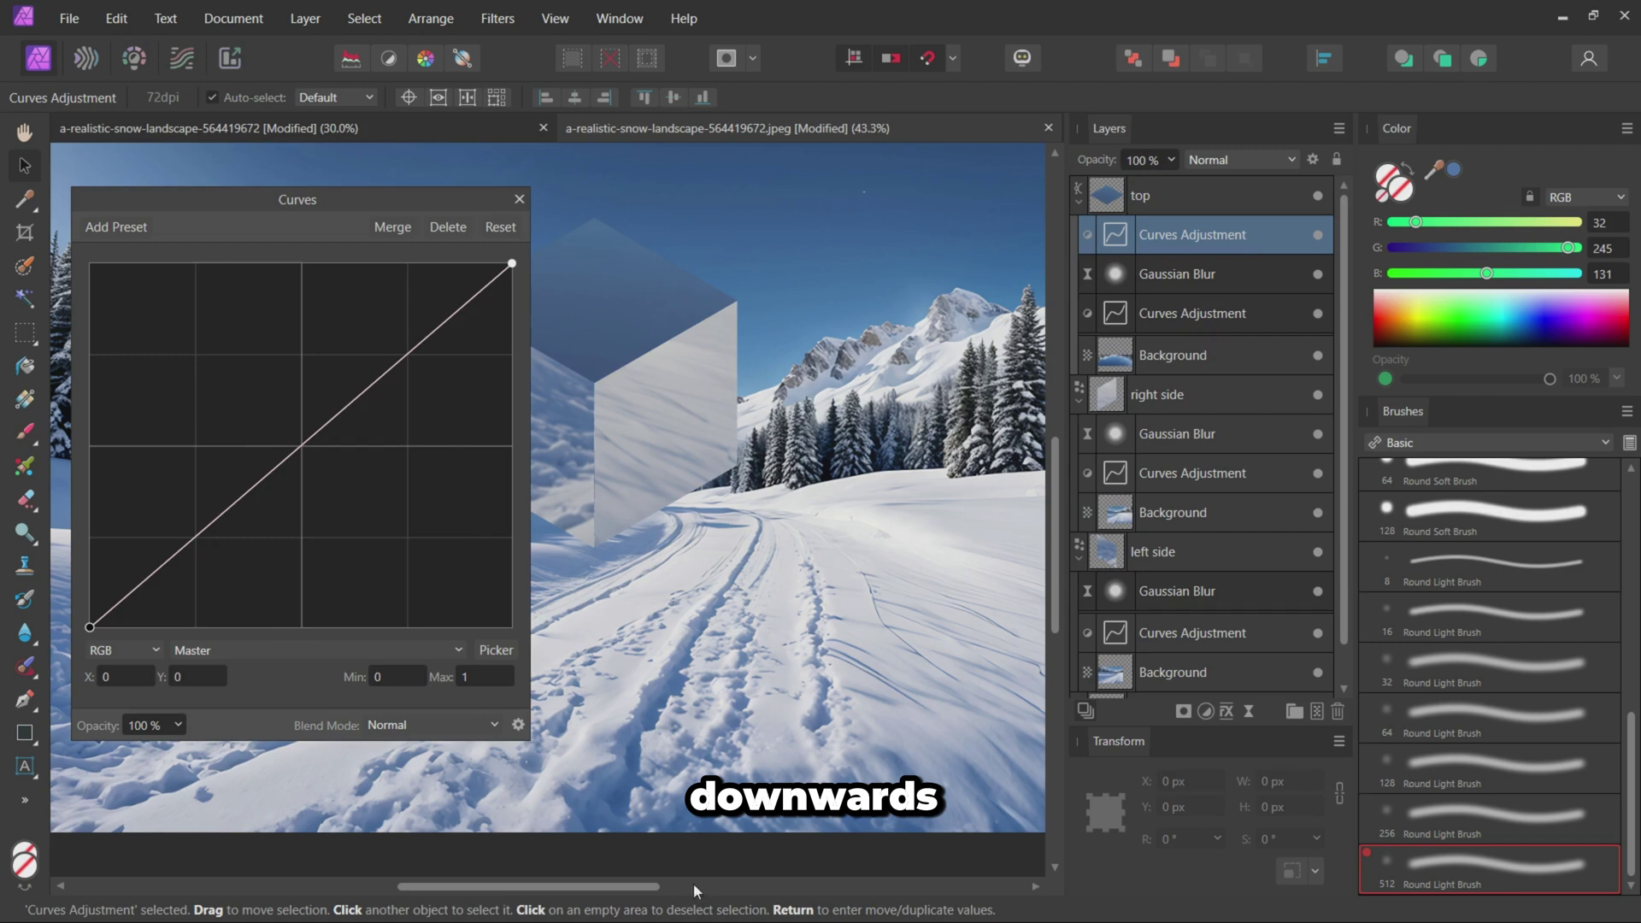
{"action": "mouse_move", "coordinate": [456, 314]}
{"action": "left_mouse_down"}
{"action": "mouse_move", "coordinate": [458, 388]}
{"action": "mouse_move", "coordinate": [430, 377]}
{"action": "left_mouse_up"}
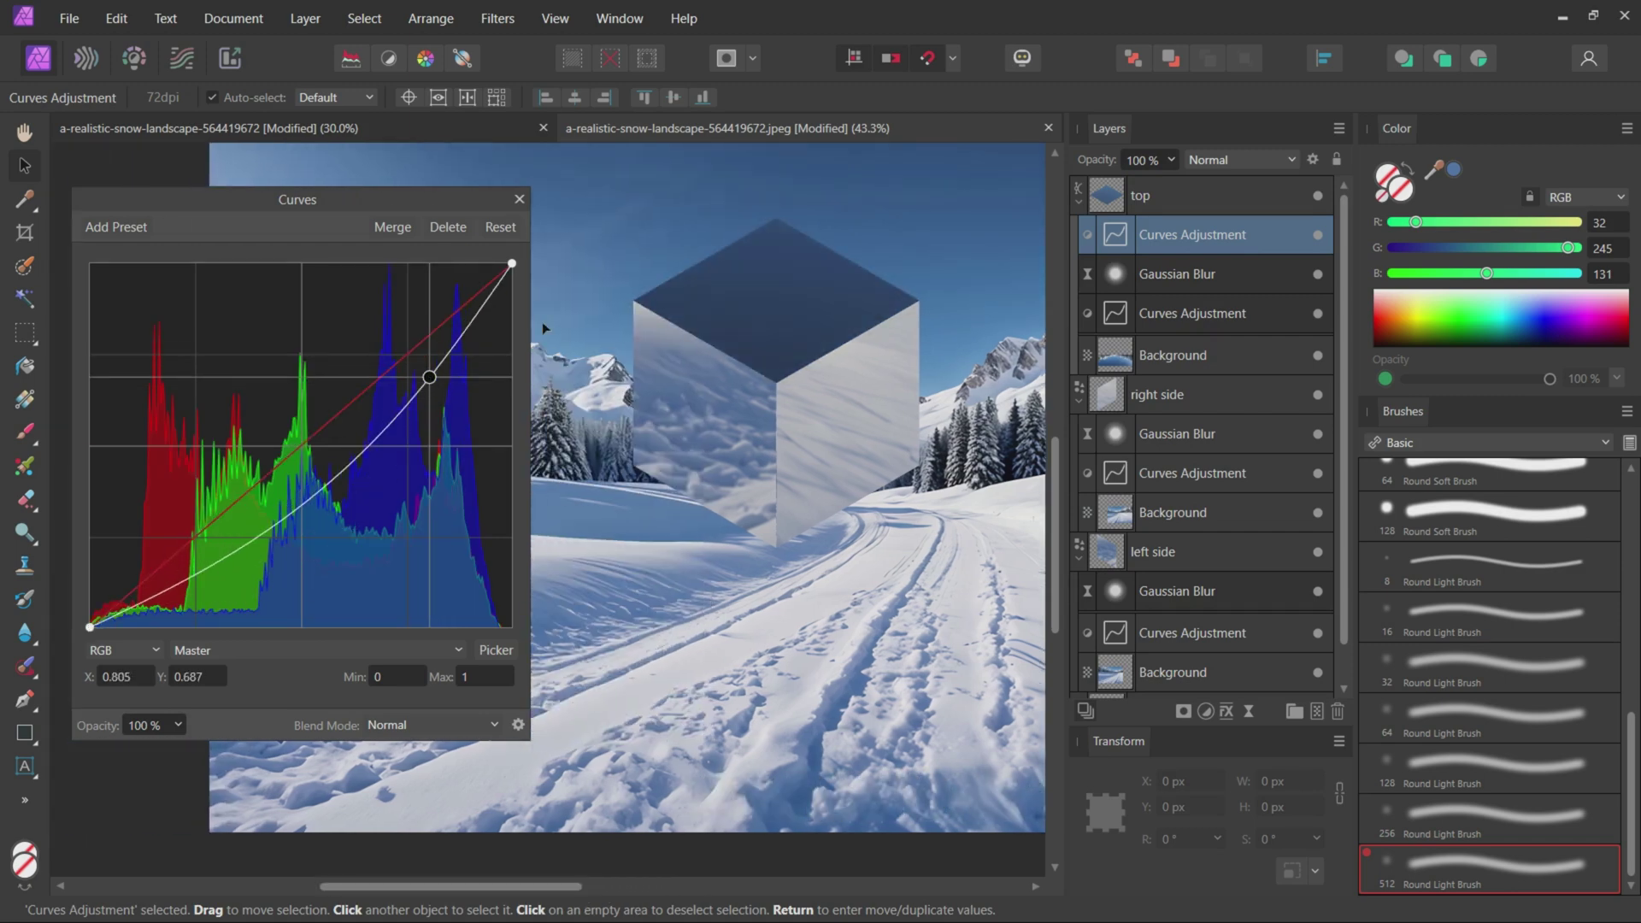
{"action": "key", "text": "ctrl+i"}
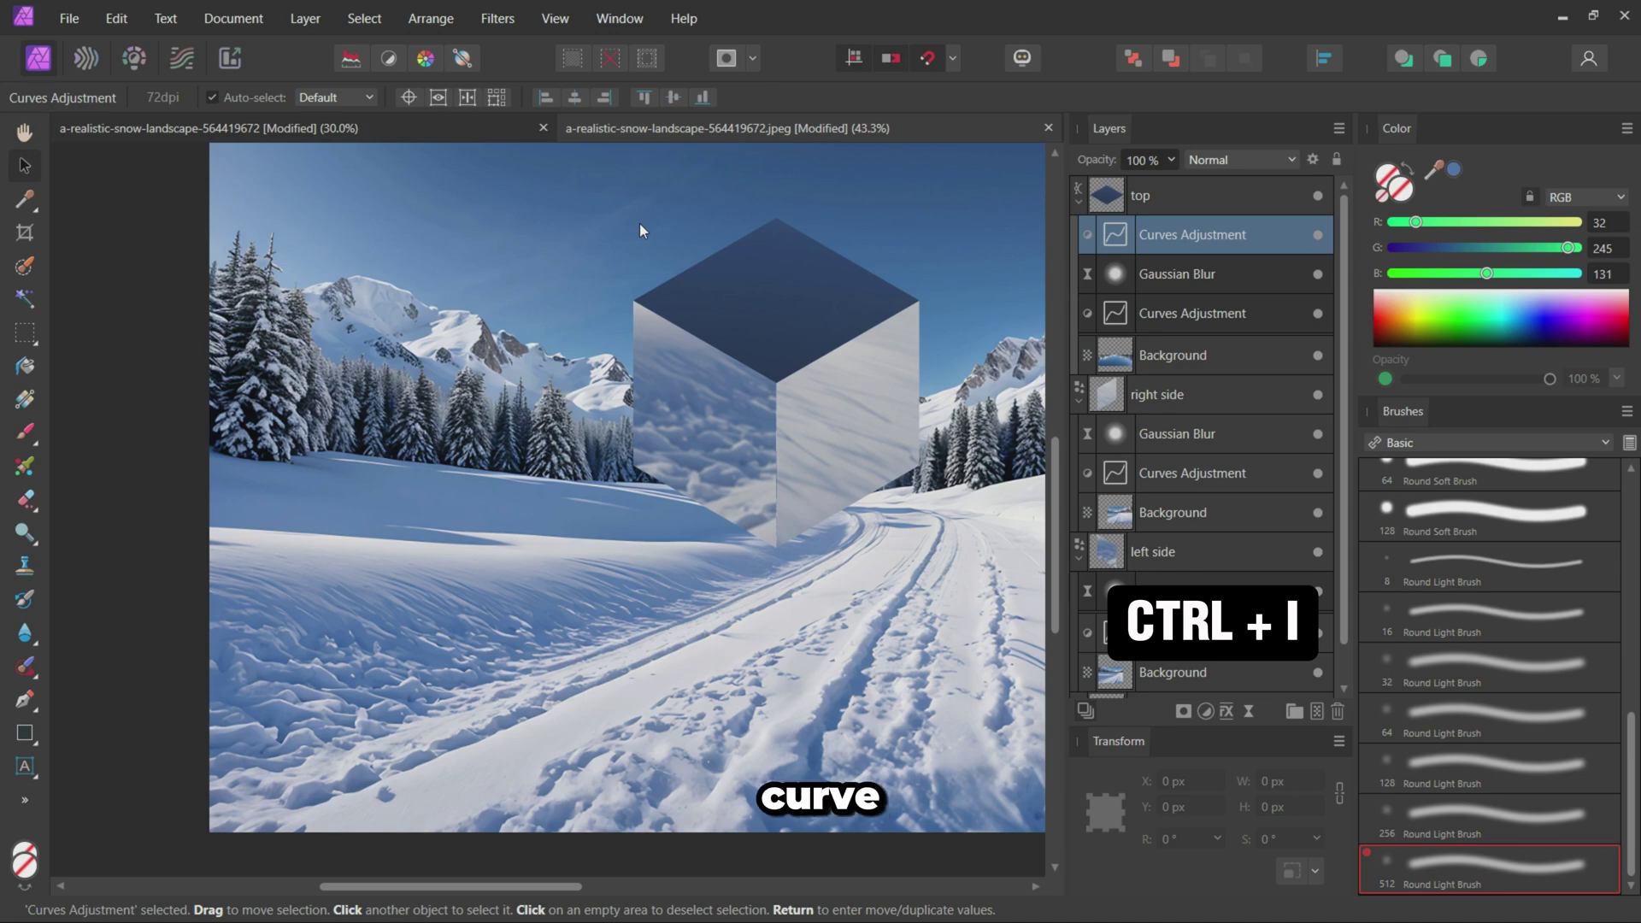
{"action": "key", "text": "ctrl+i"}
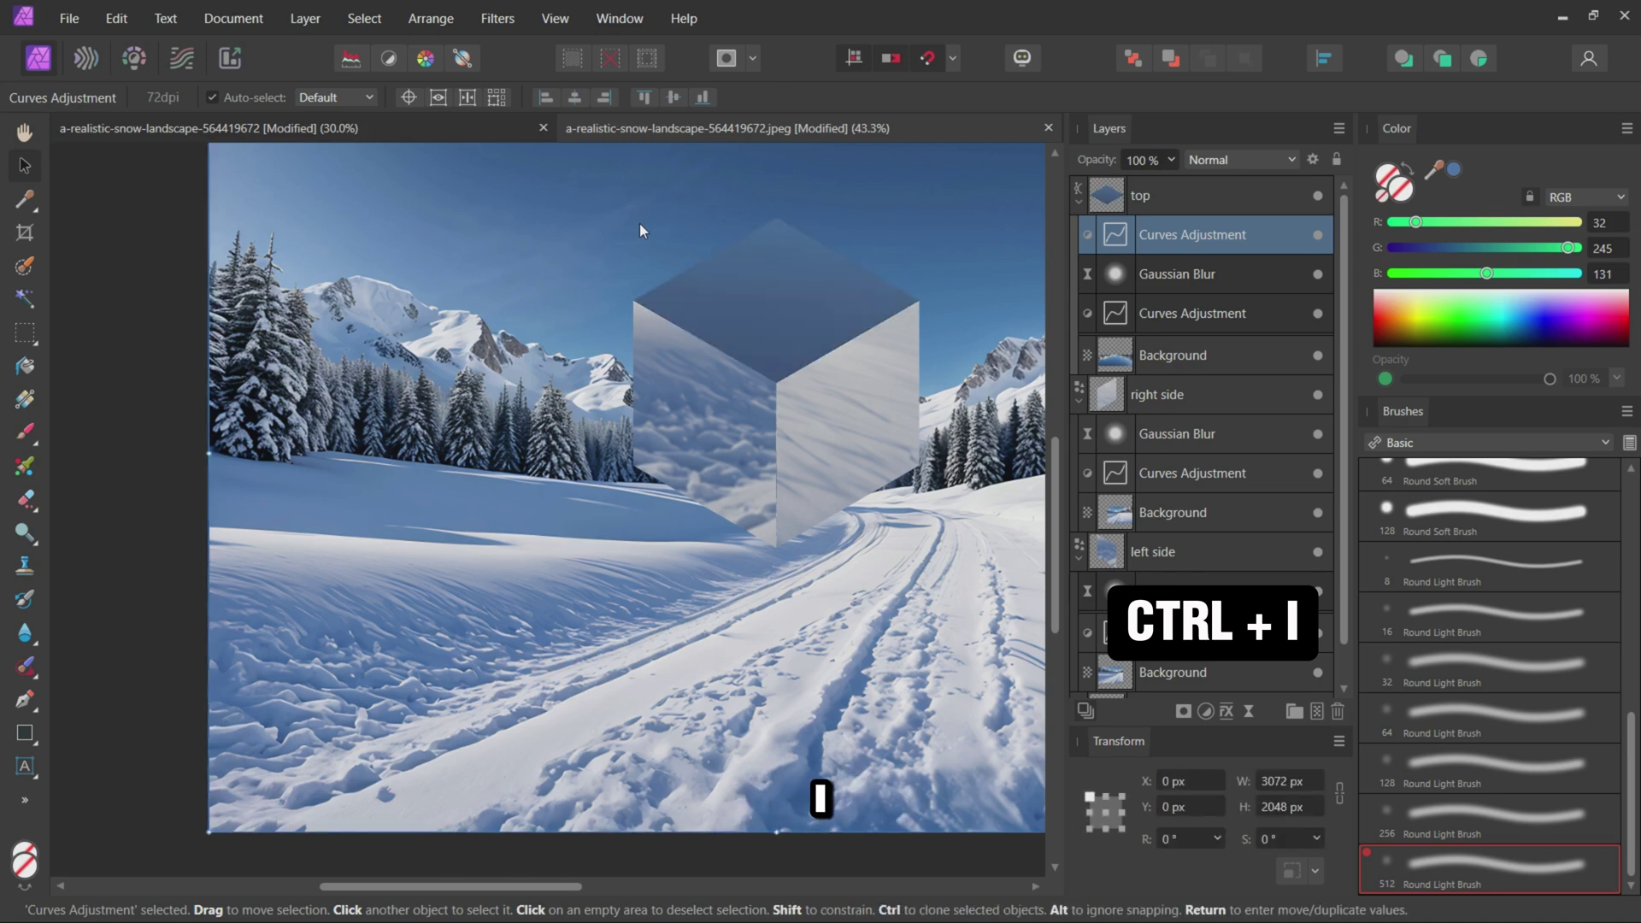
- Set up an enlarged soft round paint brush with black and white colours for mask painting
{"action": "left_click", "coordinate": [25, 433]}
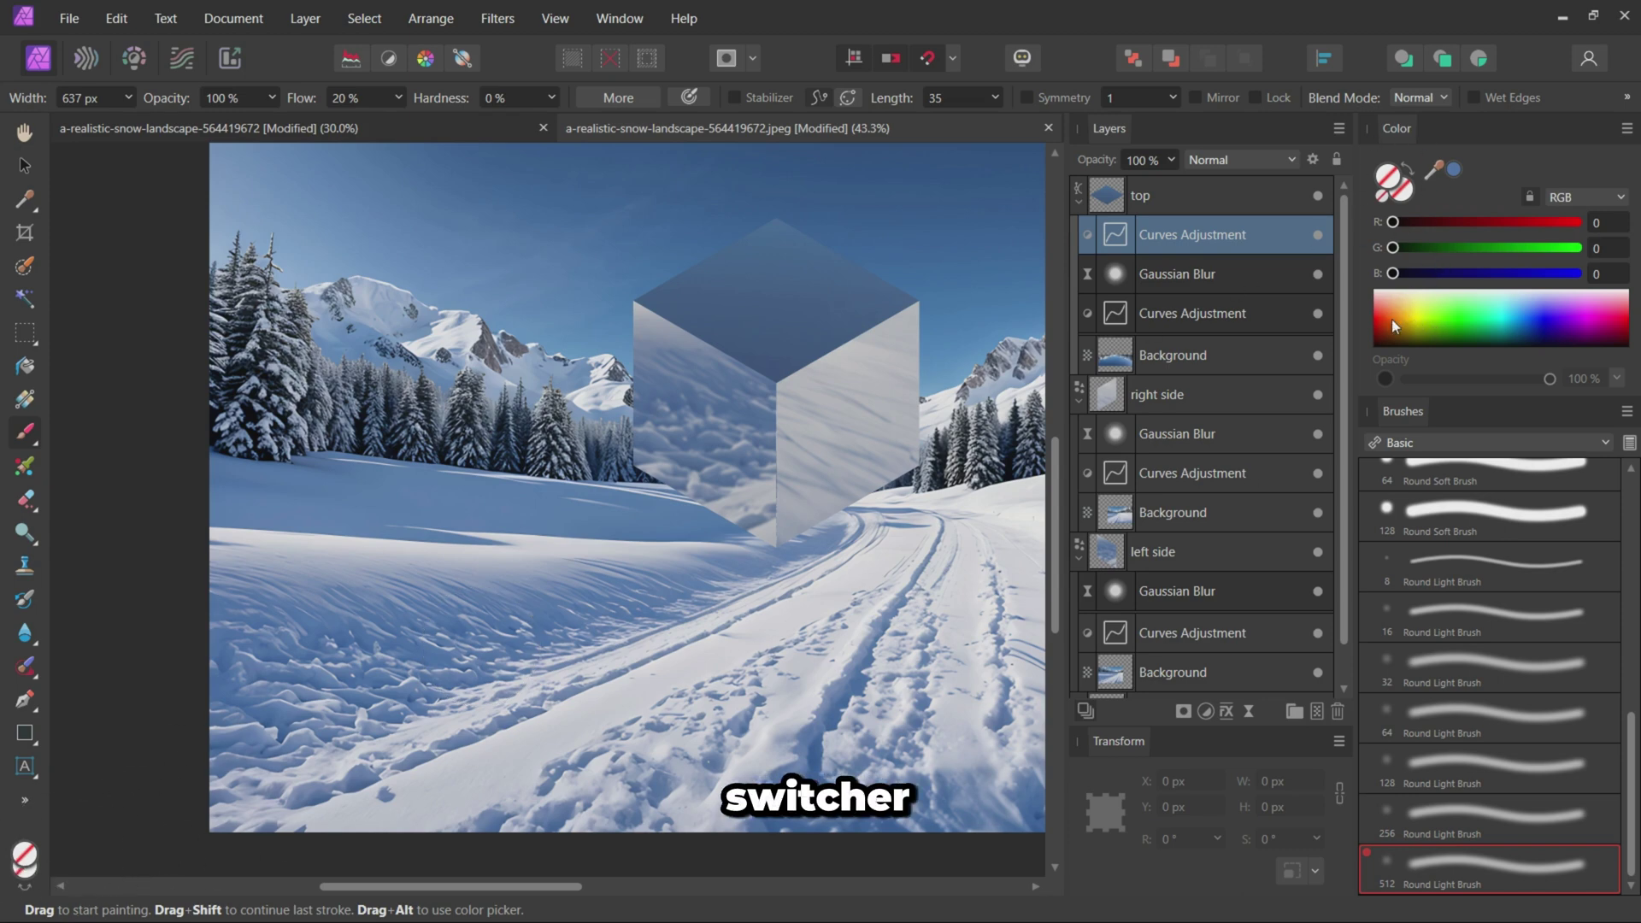
{"action": "key", "text": "d"}
{"action": "key", "text": "x"}
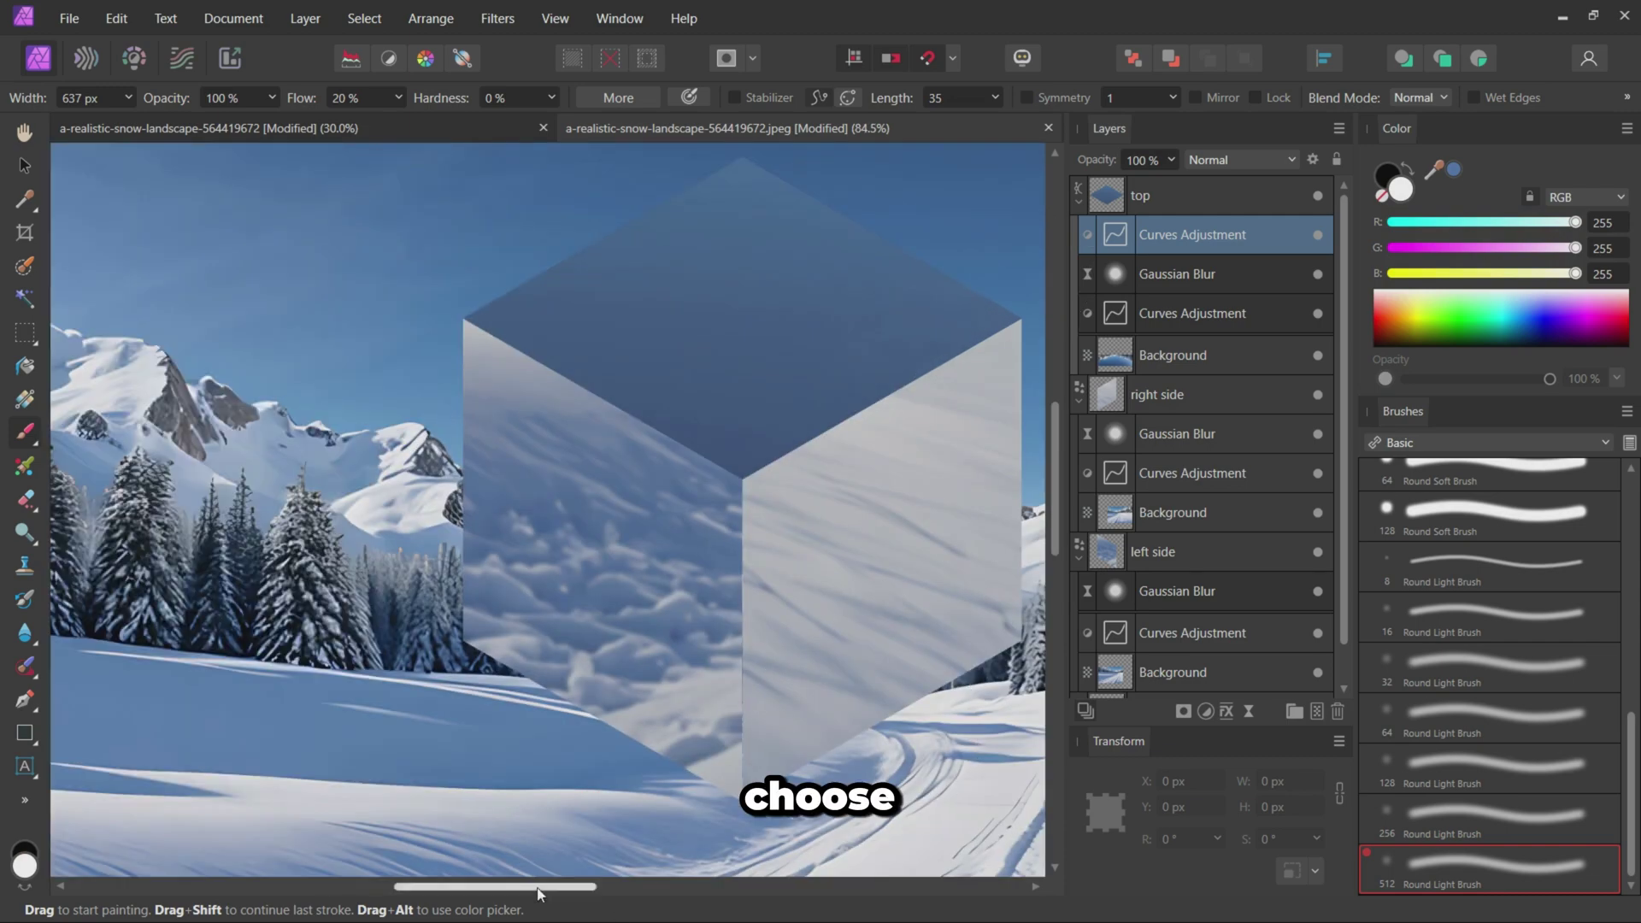
{"action": "scroll", "coordinate": [1026, 278], "scroll_direction": "up", "scroll_amount": 3}
{"action": "left_click", "coordinate": [1487, 516]}
{"action": "scroll", "coordinate": [199, 336], "scroll_direction": "up", "scroll_amount": 3}
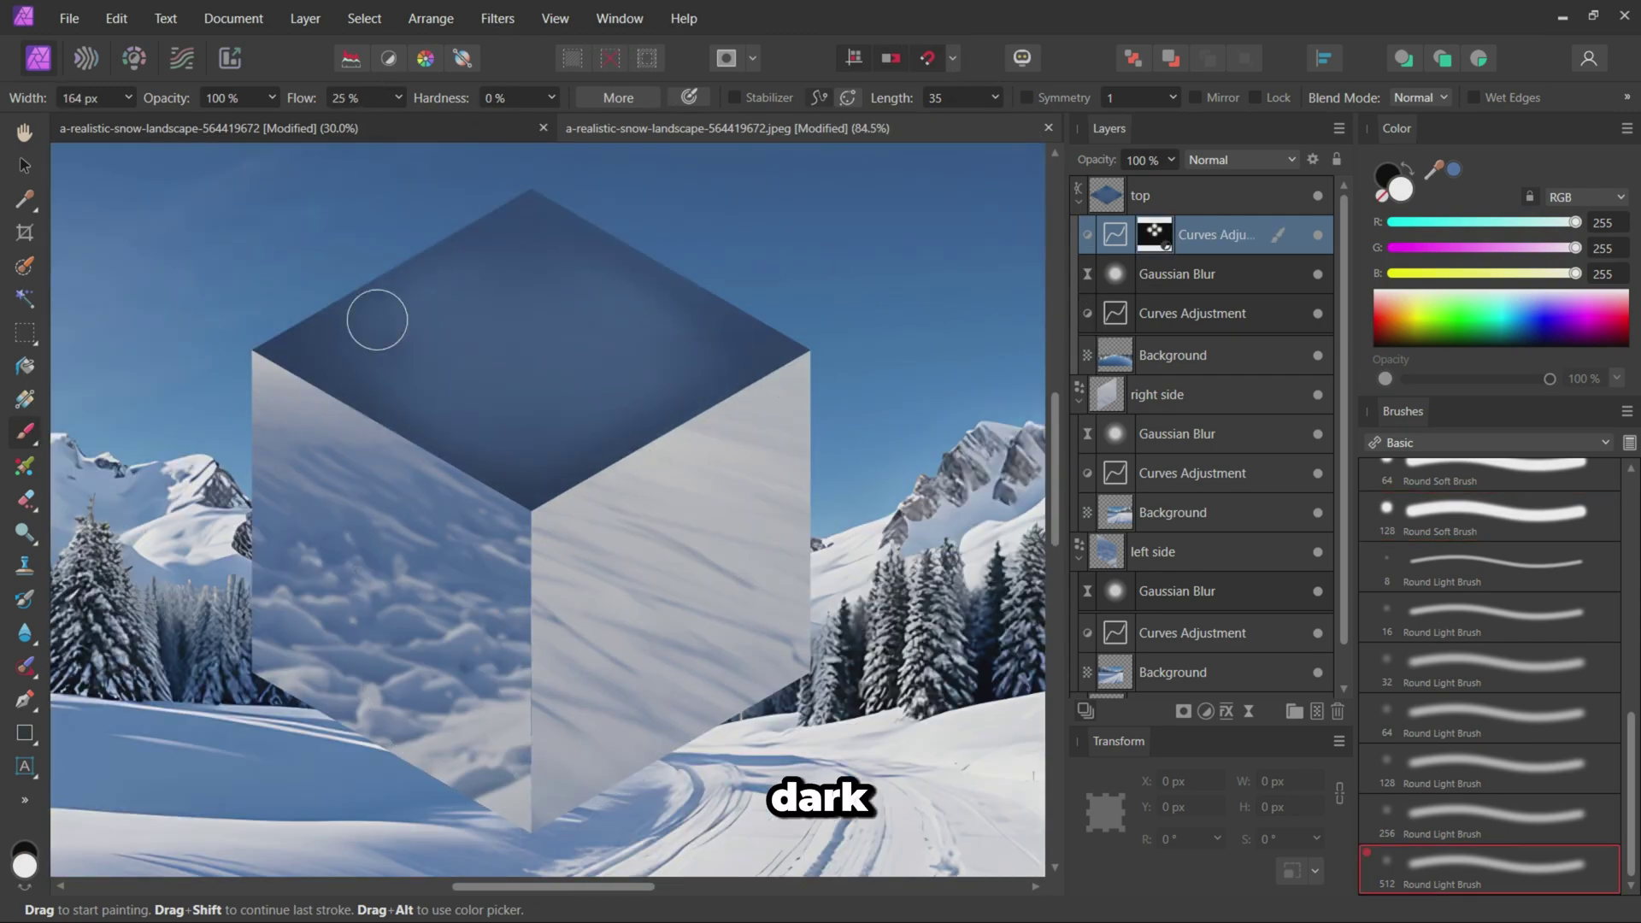
{"action": "key", "text": "x"}
{"action": "key", "text": "bracketright"}
{"action": "key", "text": "bracketright"}
{"action": "key", "text": "bracketright"}
{"action": "key", "text": "bracketright"}
{"action": "key", "text": "bracketright"}
{"action": "scroll", "coordinate": [757, 419], "scroll_direction": "down", "scroll_amount": 3}
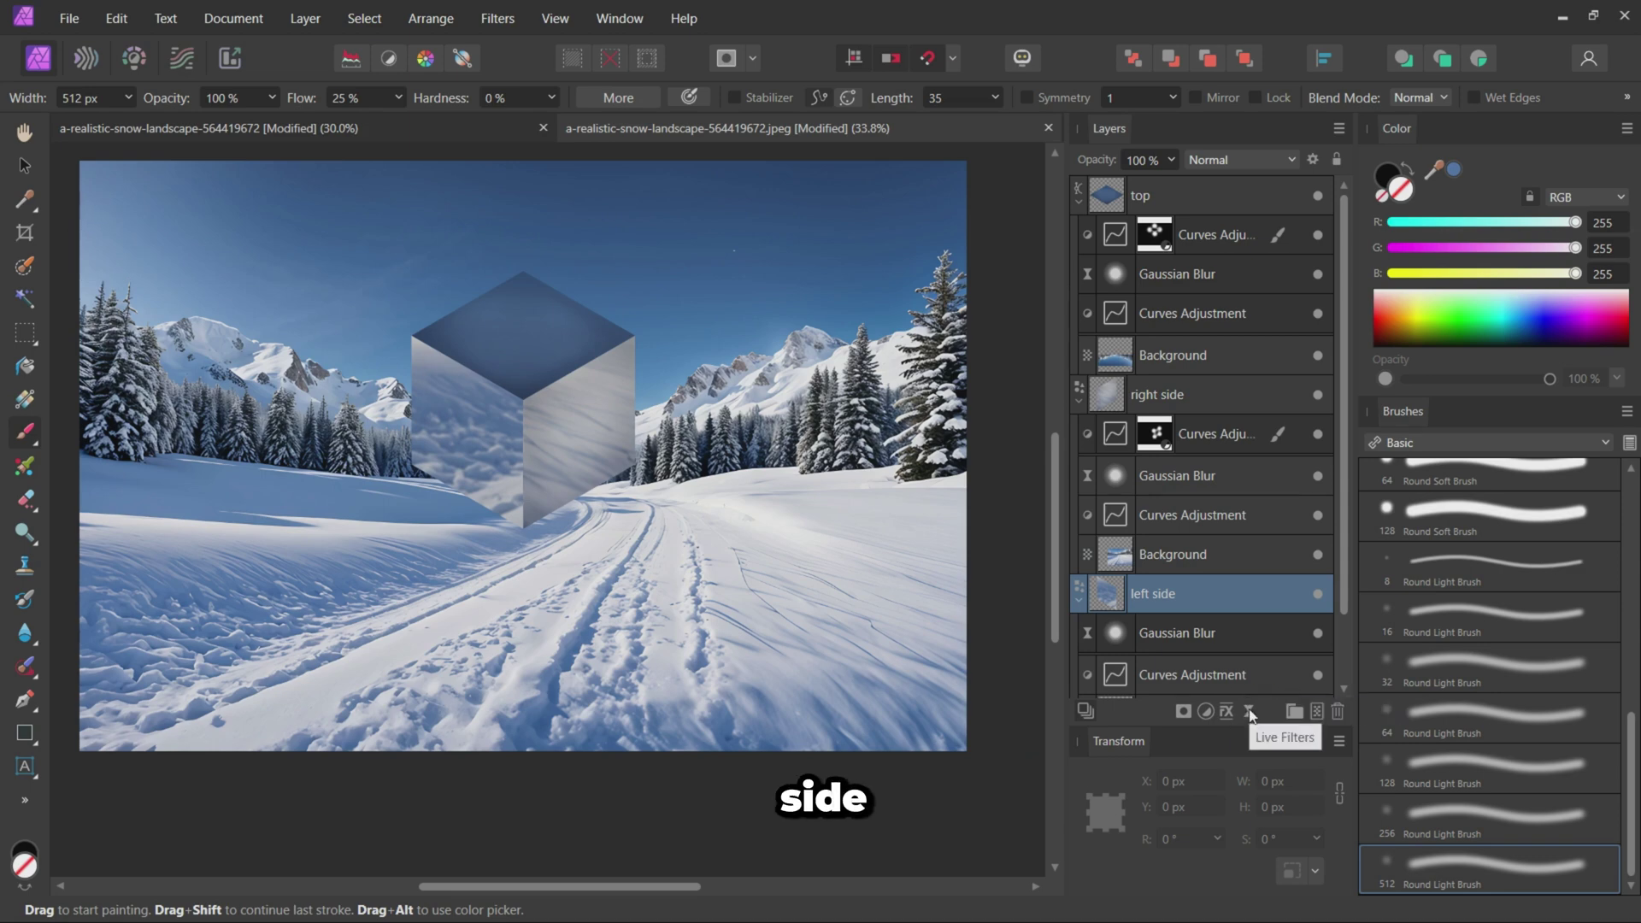
- Light the left side face with a spot Lighting live filter from the upper left, raising ambient and lowering shininess
{"action": "left_click", "coordinate": [1248, 711]}
{"action": "left_click", "coordinate": [1329, 589]}
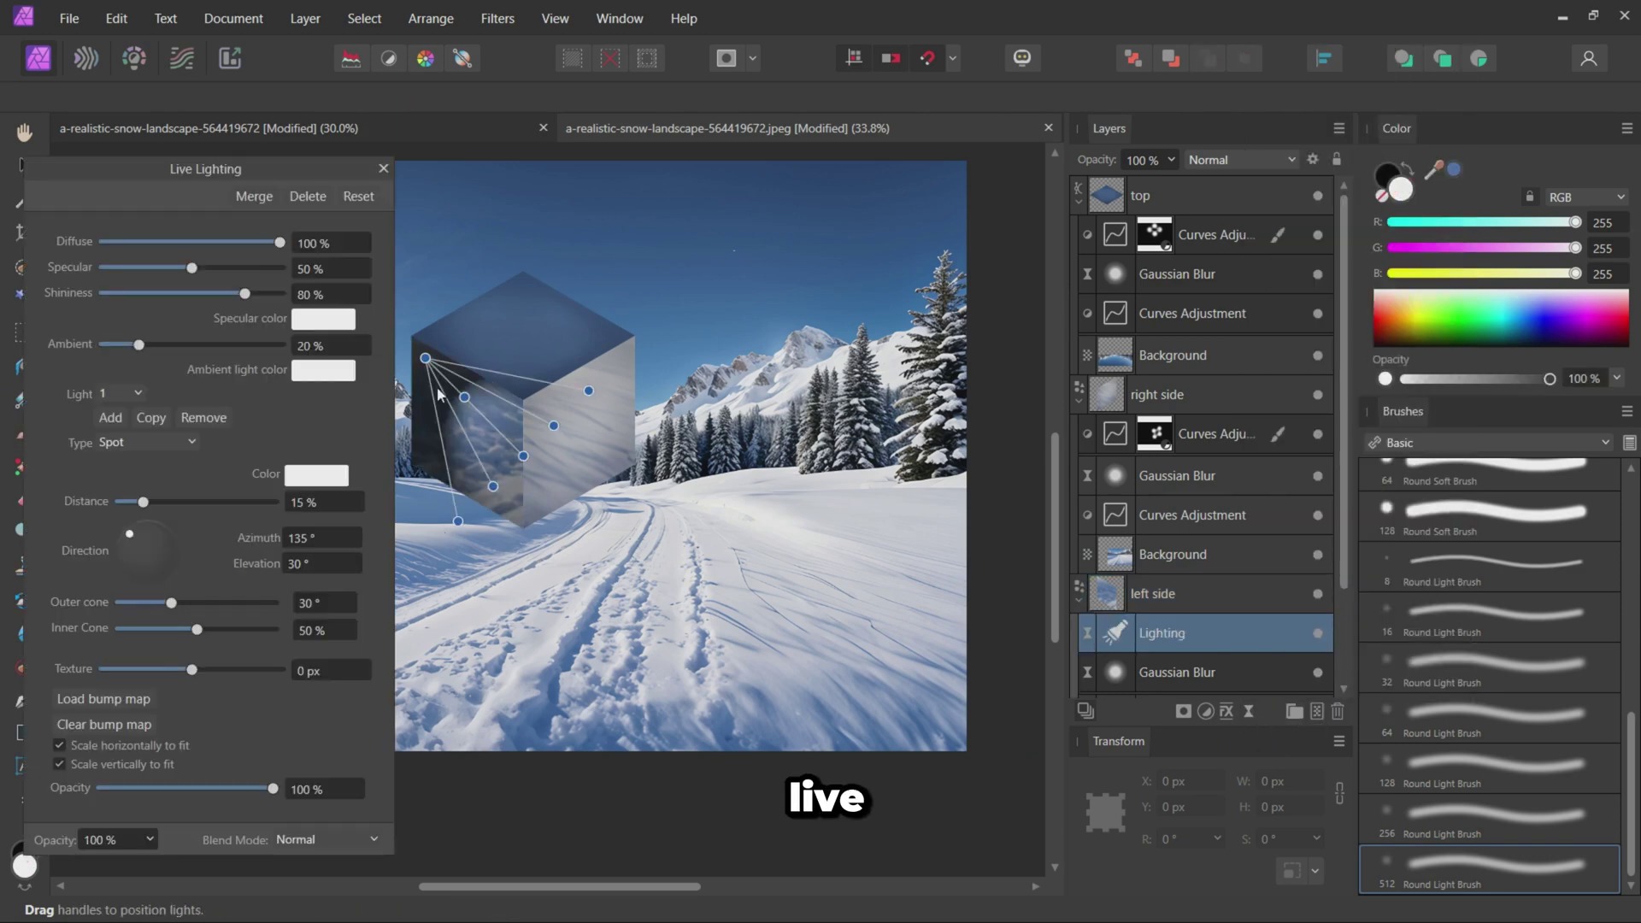
{"action": "left_click_drag", "start_coordinate": [765, 358], "coordinate": [399, 165]}
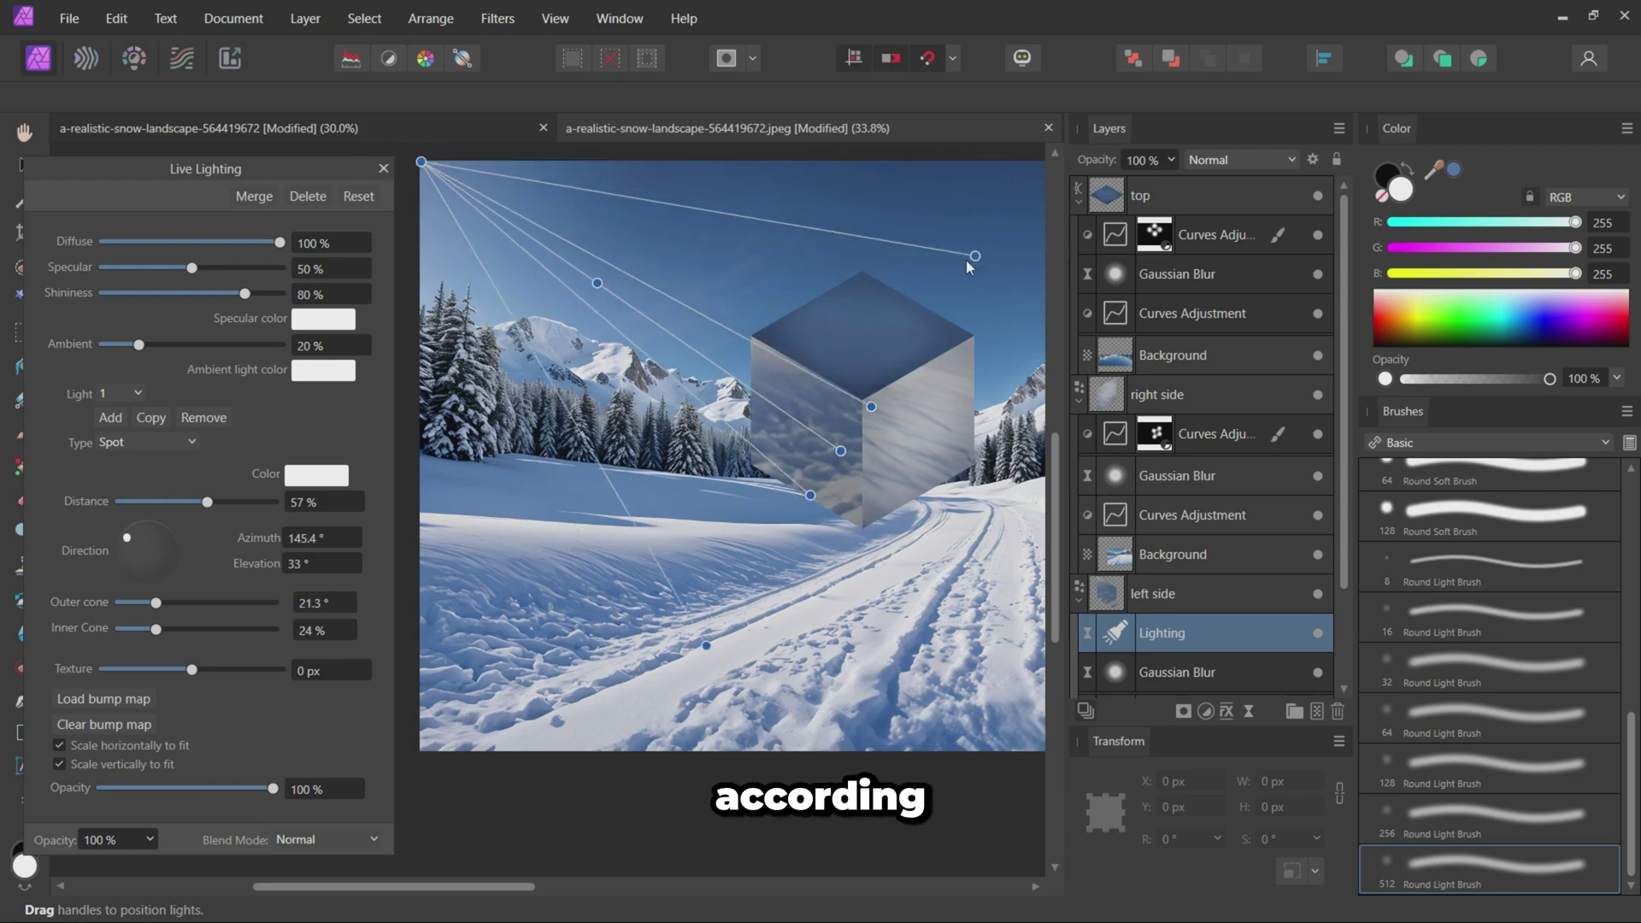
{"action": "left_click_drag", "start_coordinate": [1030, 155], "coordinate": [928, 324]}
{"action": "mouse_move", "coordinate": [883, 386]}
{"action": "left_mouse_down"}
{"action": "mouse_move", "coordinate": [901, 370]}
{"action": "mouse_move", "coordinate": [808, 437]}
{"action": "left_mouse_up"}
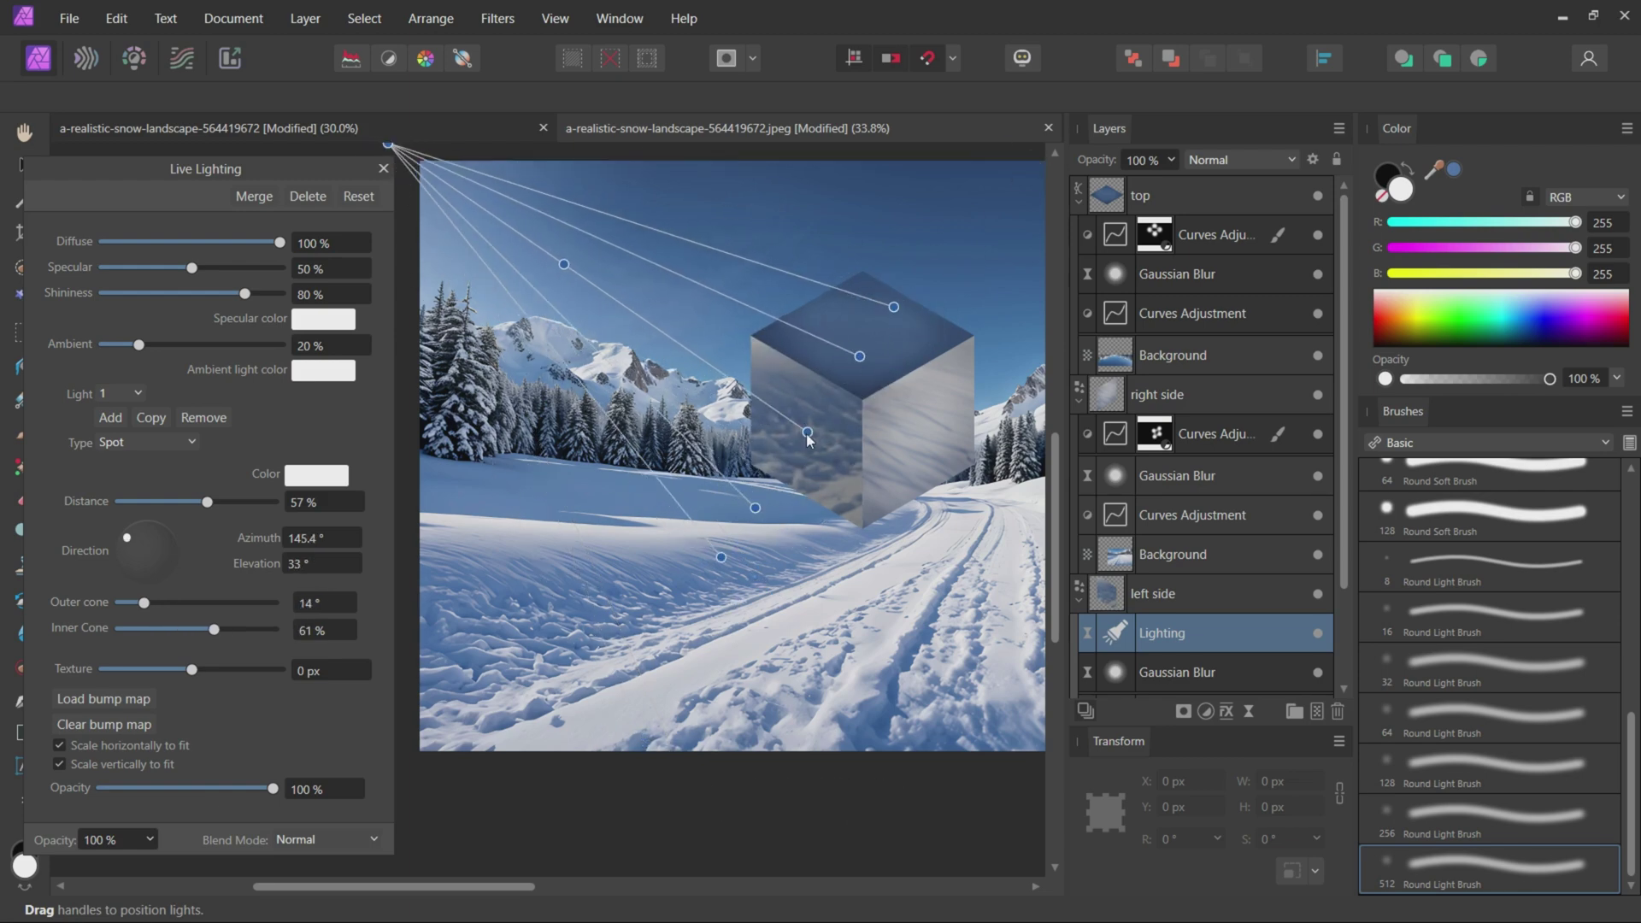
{"action": "mouse_move", "coordinate": [144, 351]}
{"action": "left_mouse_down"}
{"action": "mouse_move", "coordinate": [228, 349]}
{"action": "mouse_move", "coordinate": [199, 349]}
{"action": "mouse_move", "coordinate": [213, 347]}
{"action": "left_mouse_up"}
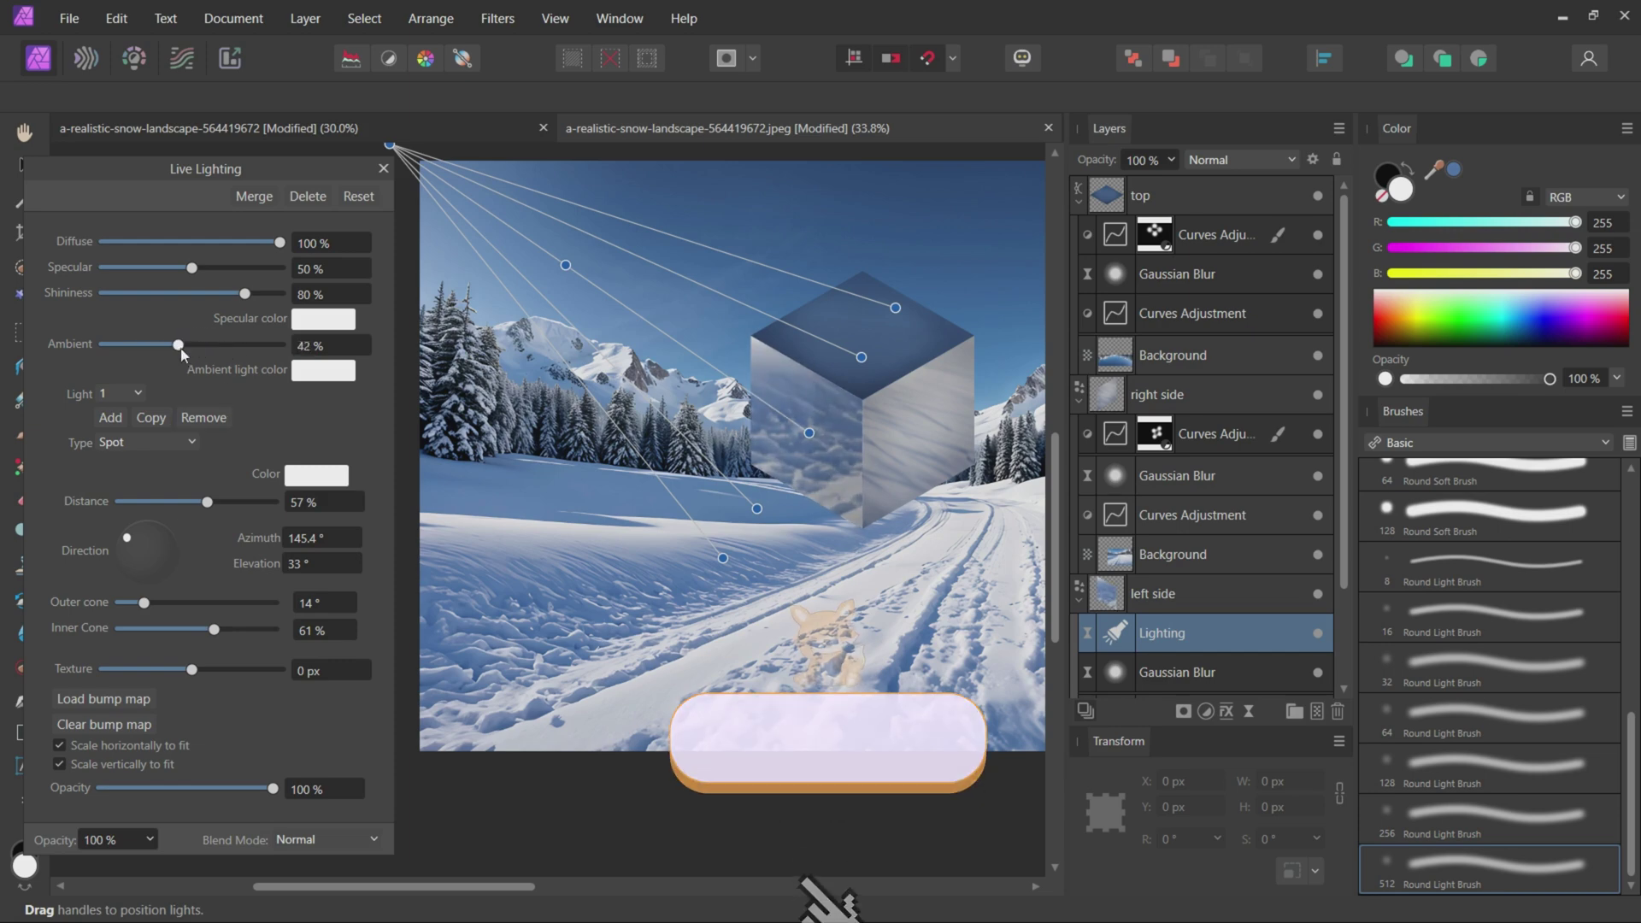
{"action": "left_click_drag", "start_coordinate": [244, 294], "coordinate": [201, 294]}
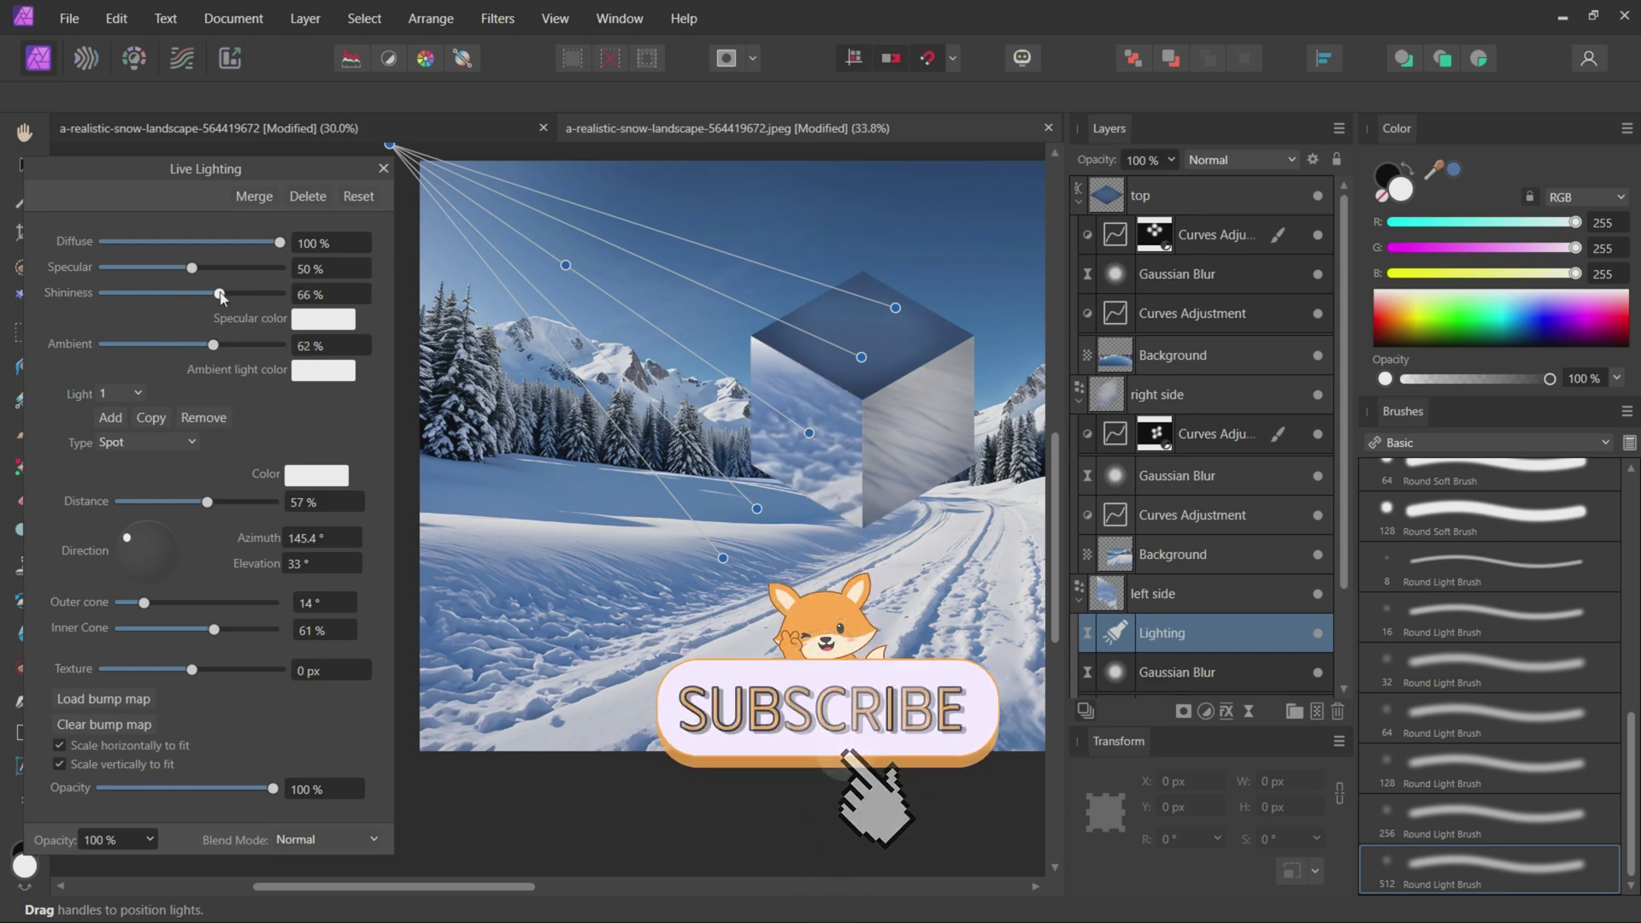
{"action": "left_click", "coordinate": [381, 169]}
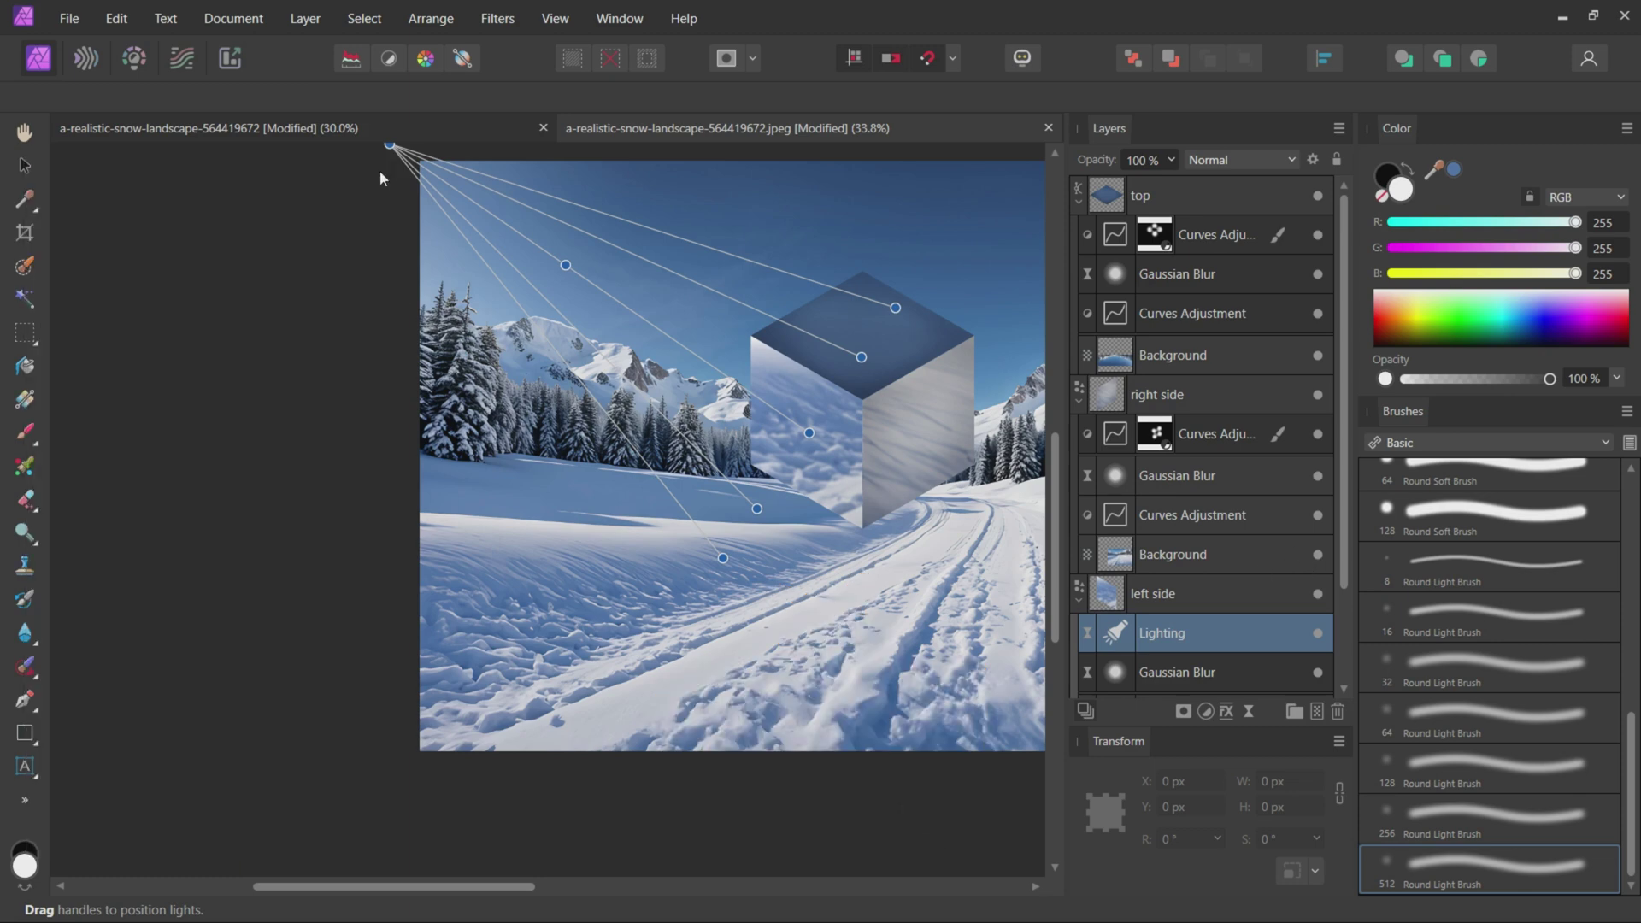
- Collapse the top, right side and left side face groups, select all three, and group them
{"action": "left_click", "coordinate": [1141, 194]}
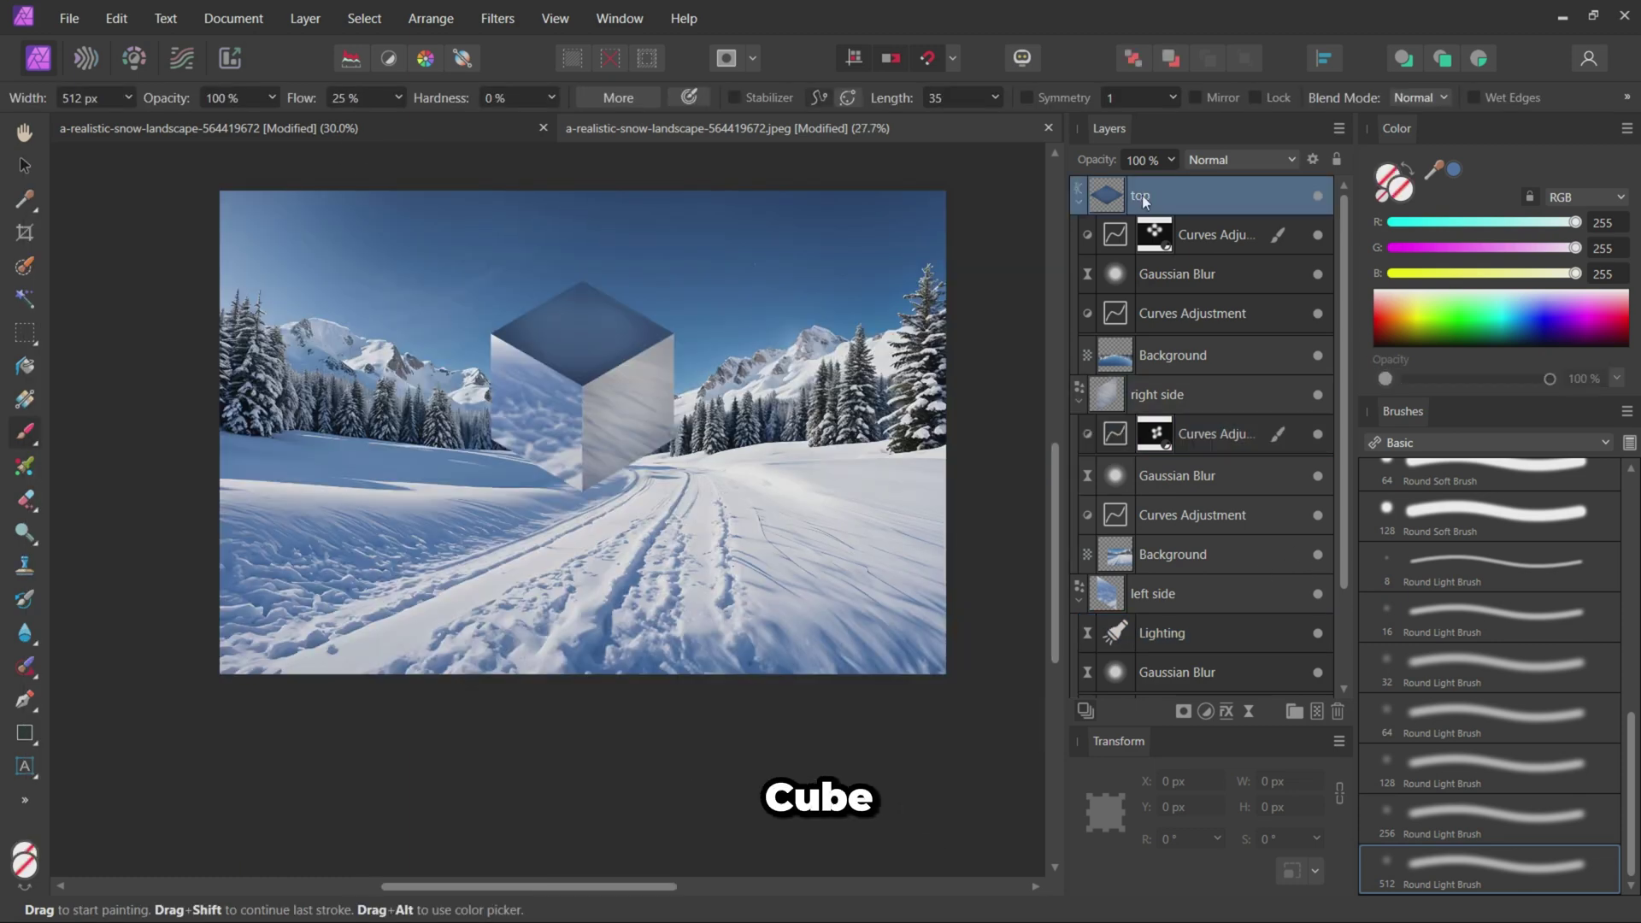
{"action": "left_click", "coordinate": [1079, 202]}
{"action": "left_click", "coordinate": [1078, 241]}
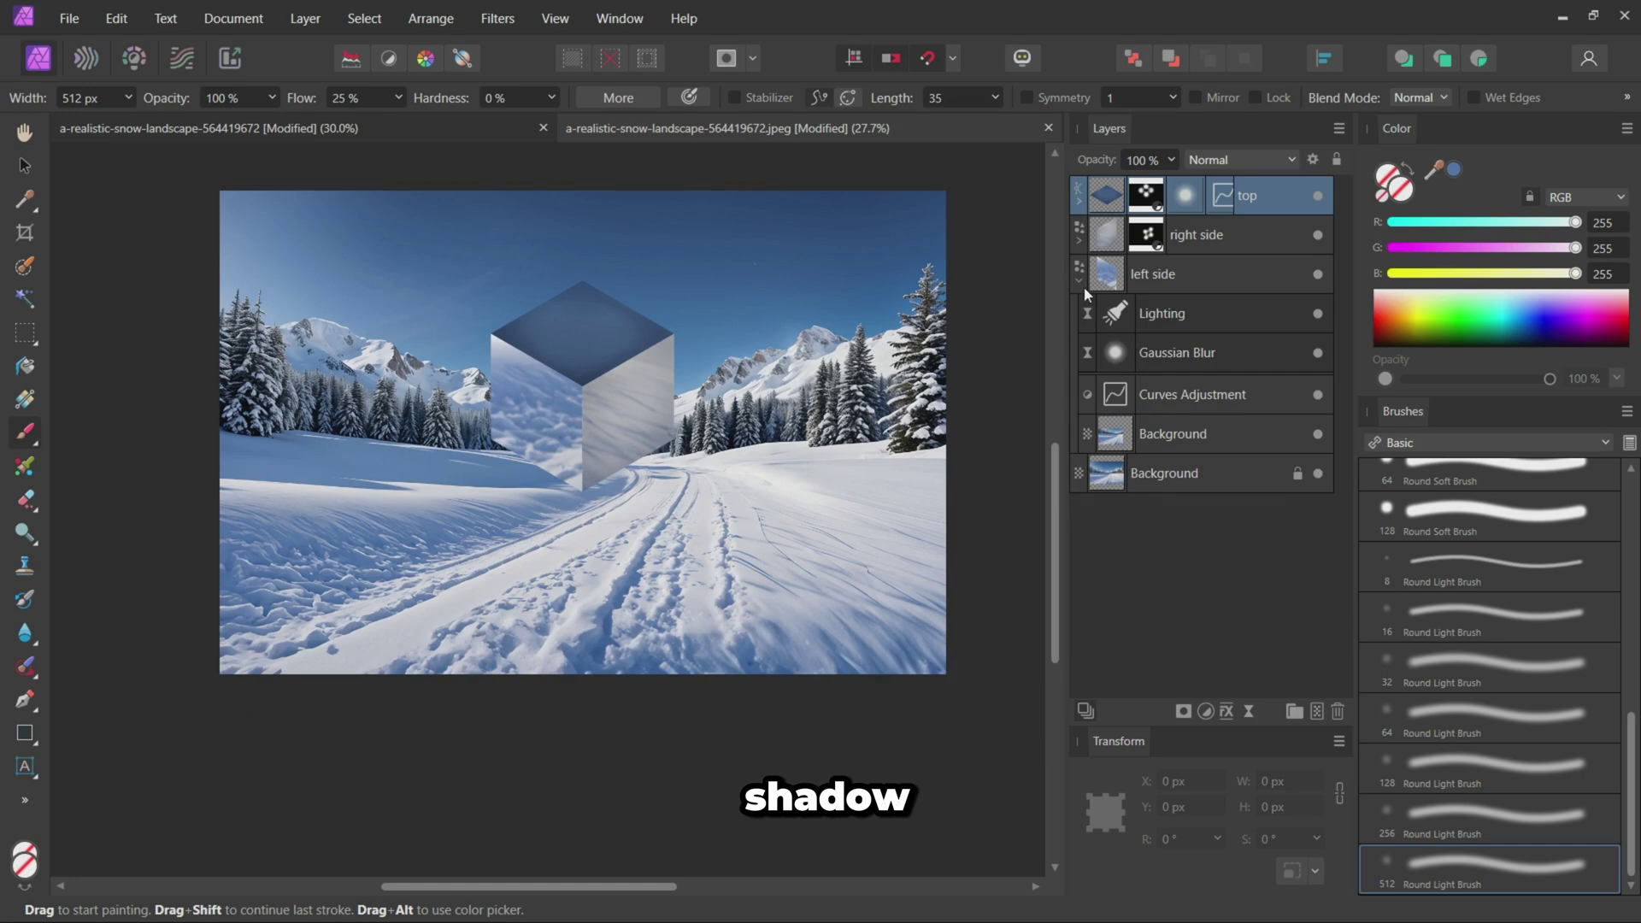
{"action": "left_click", "coordinate": [1078, 283]}
{"action": "left_click", "coordinate": [1199, 235], "text": "shift"}
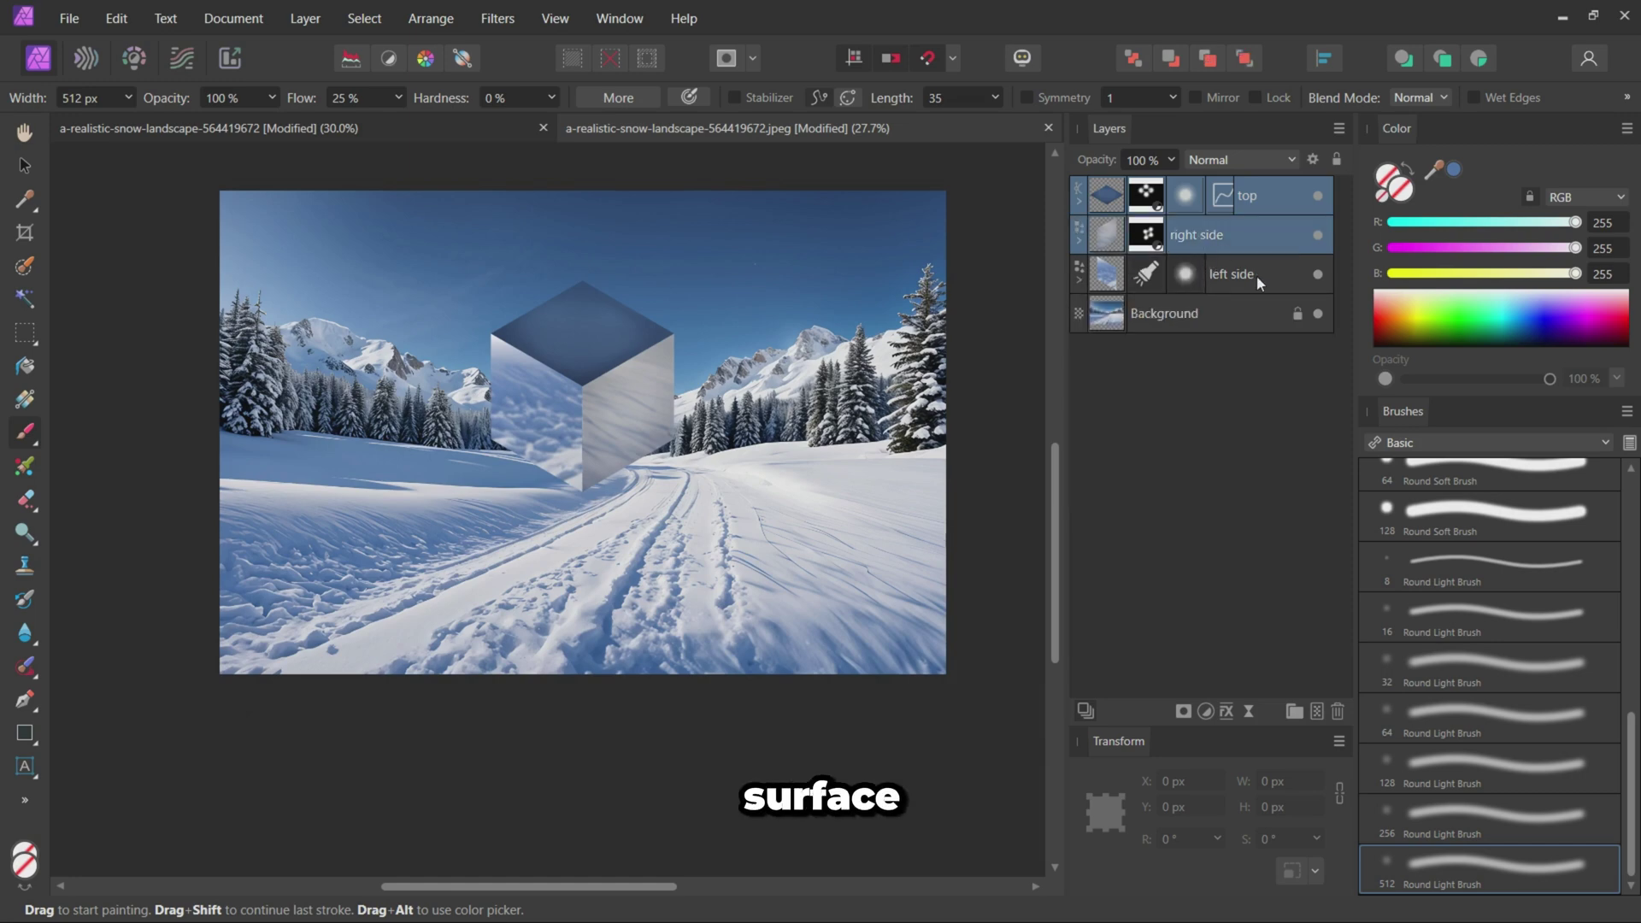
{"action": "left_click", "coordinate": [1256, 275], "text": "shift"}
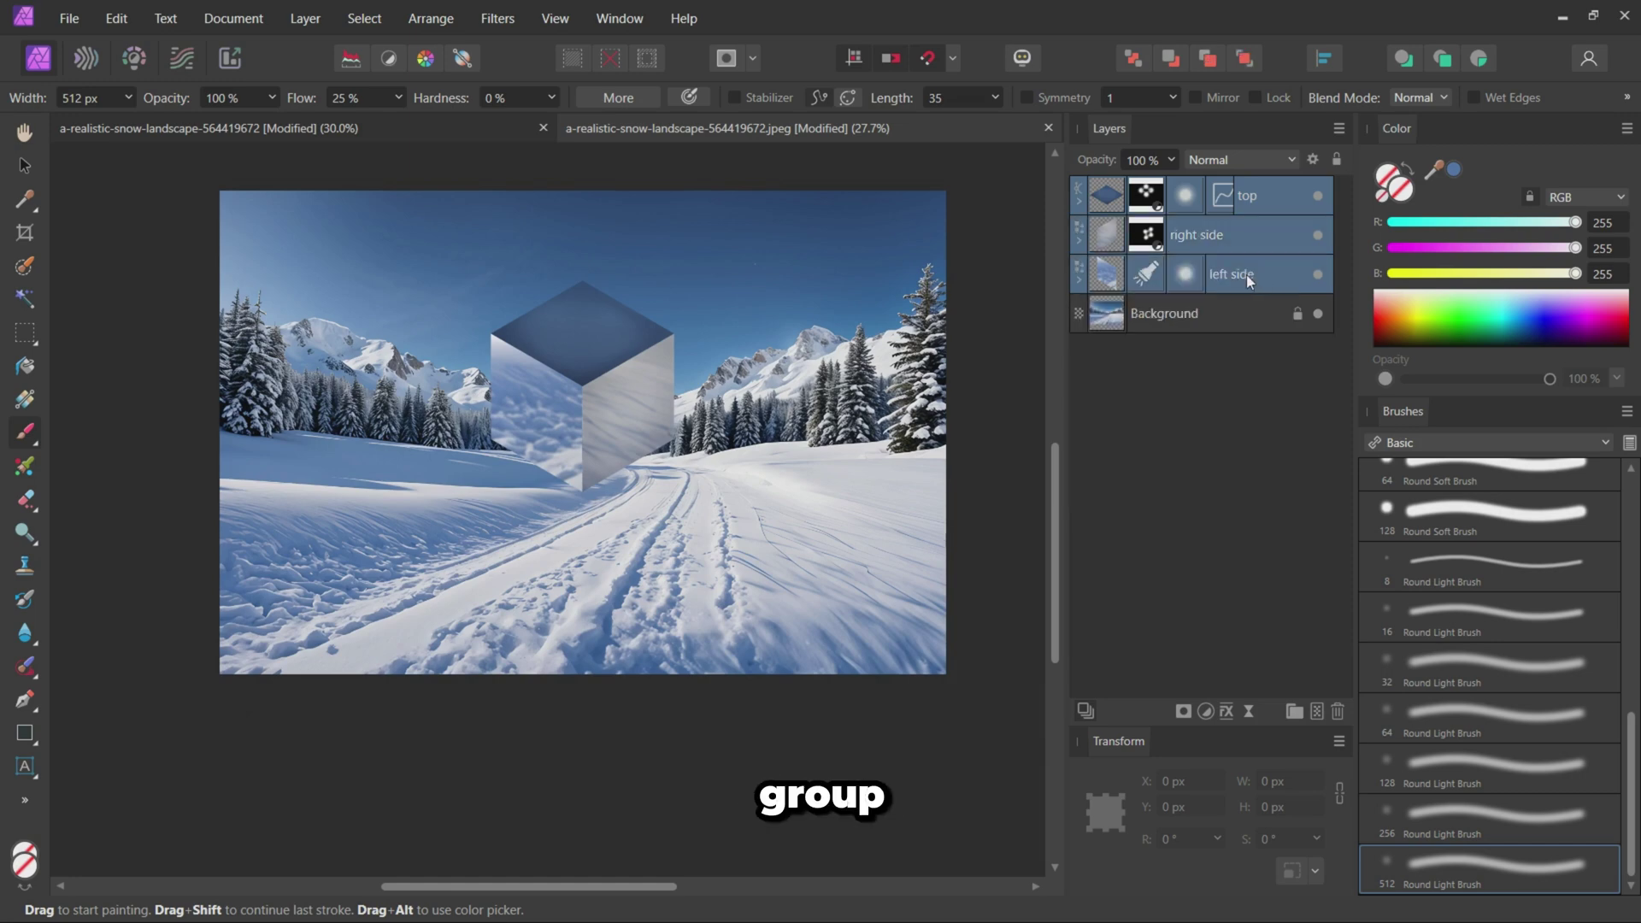
{"action": "key", "text": "ctrl+g"}
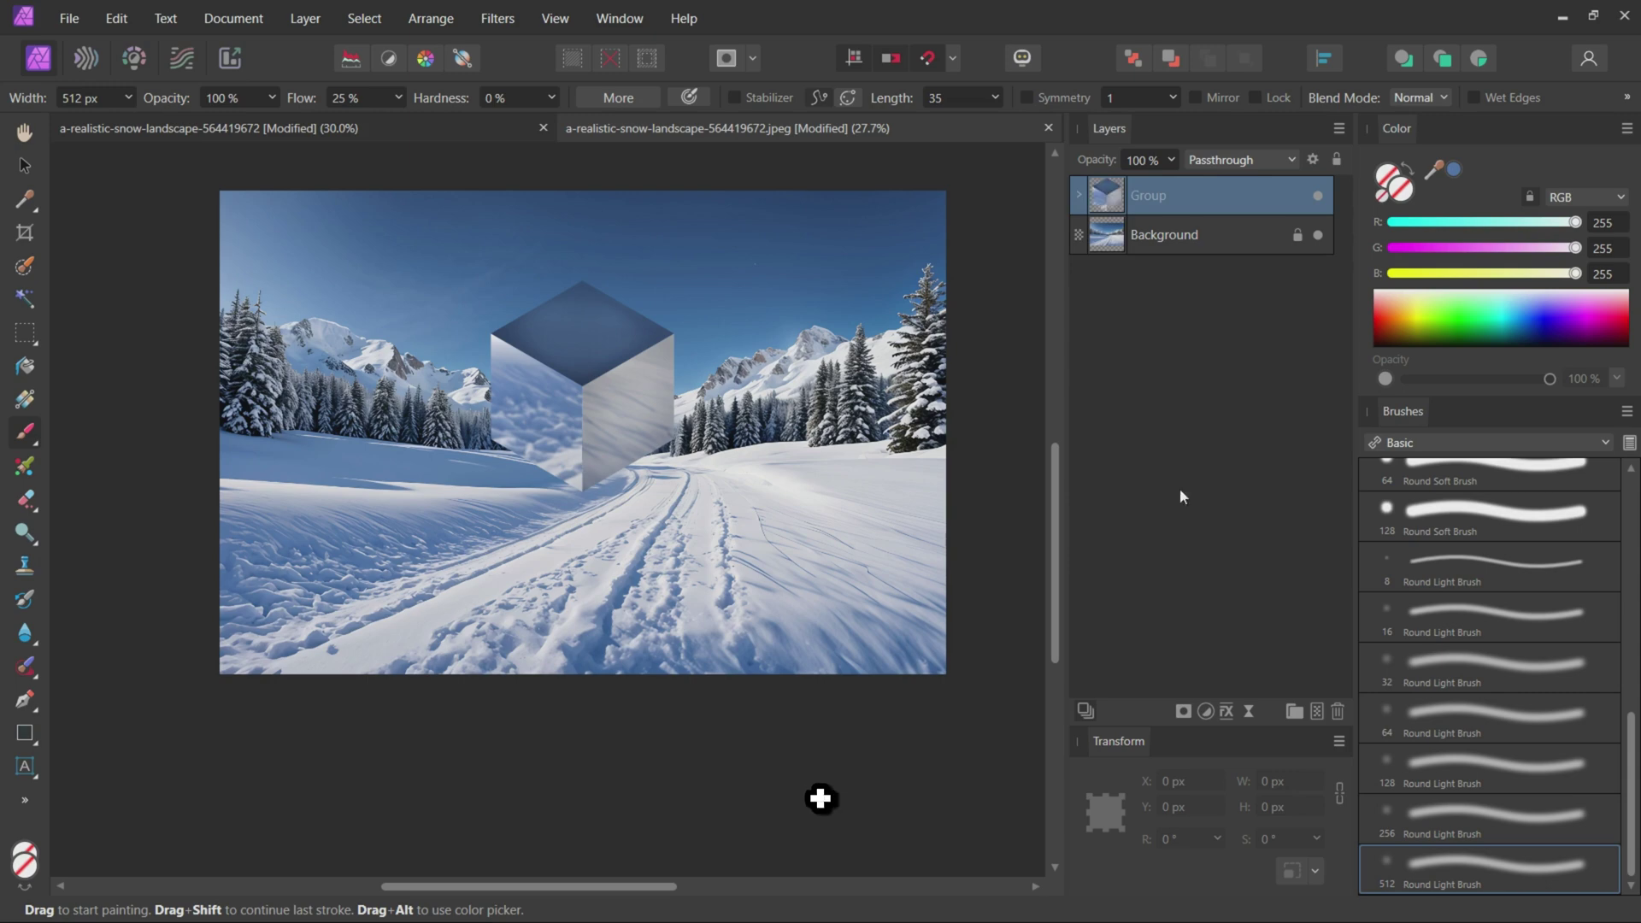
- On a new pixel layer, fill the cube's silhouette with blue sampled from the shaded snow
{"action": "left_click", "coordinate": [1314, 714]}
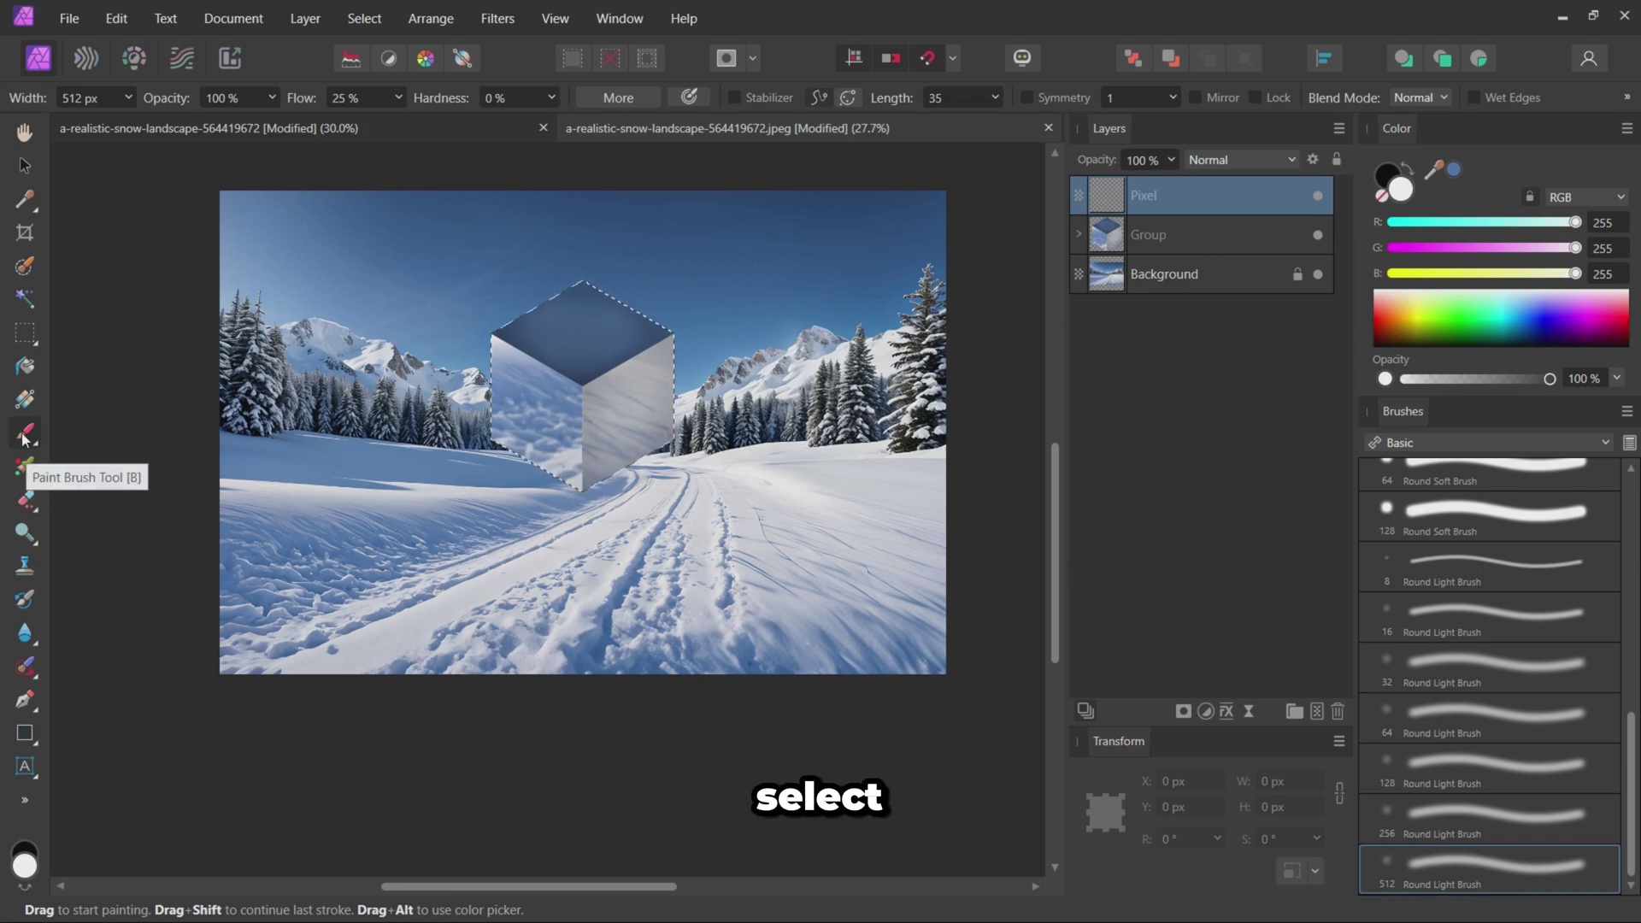
{"action": "scroll", "coordinate": [304, 440], "scroll_direction": "up", "scroll_amount": 3}
{"action": "scroll", "coordinate": [276, 476], "scroll_direction": "up", "scroll_amount": 3}
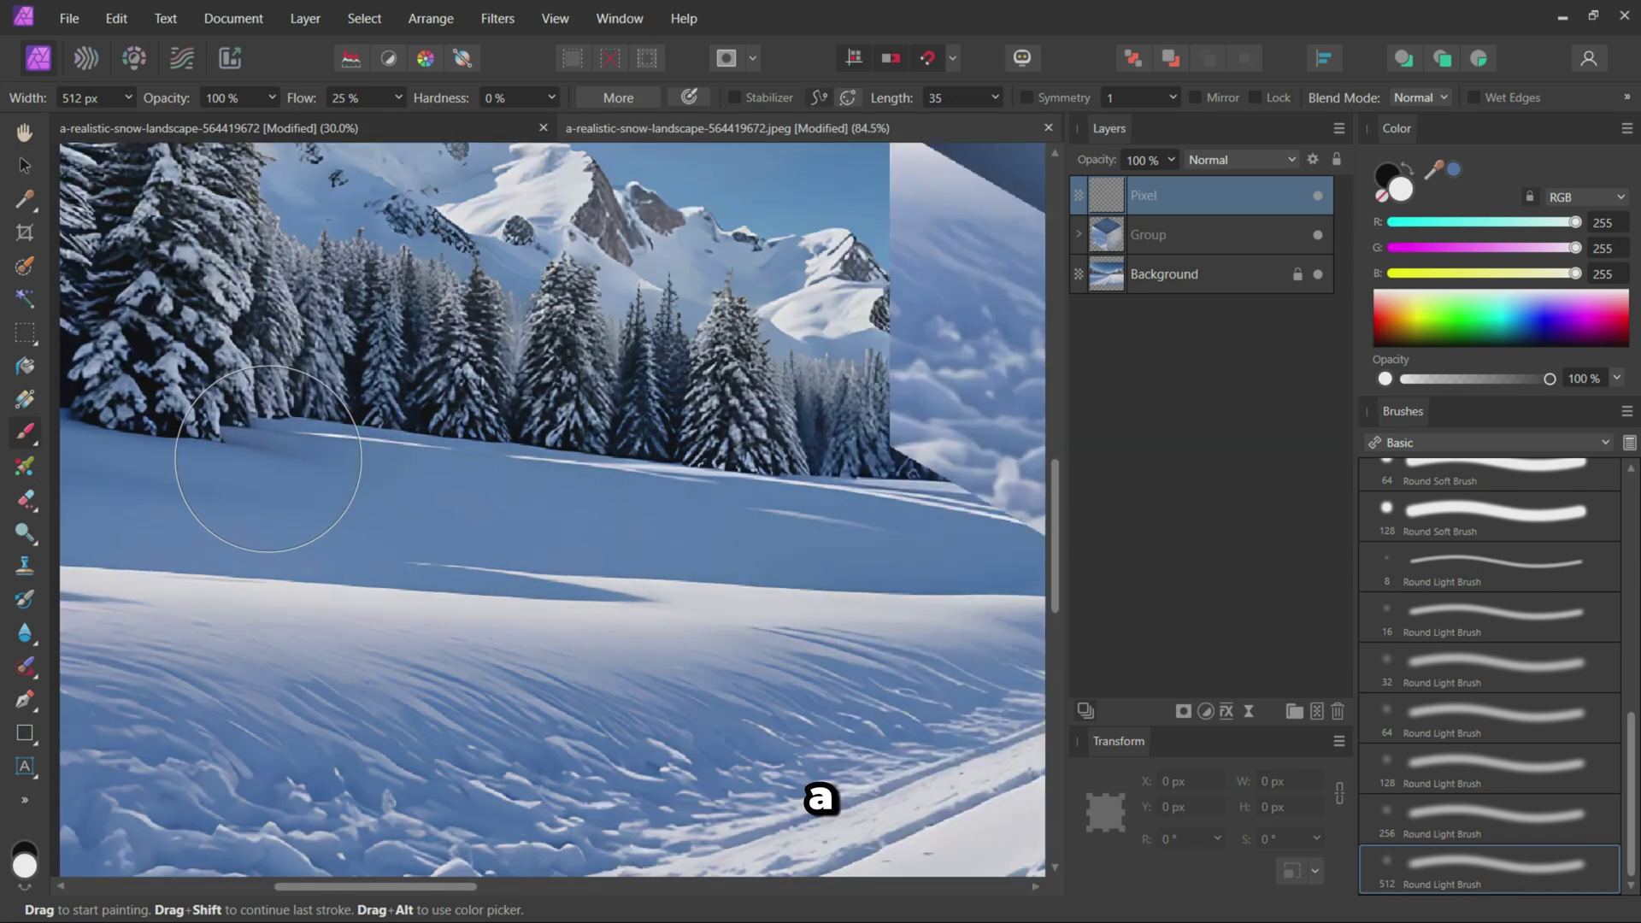
{"action": "left_click", "coordinate": [322, 482], "text": "alt"}
{"action": "scroll", "coordinate": [559, 553], "scroll_direction": "down", "scroll_amount": 5}
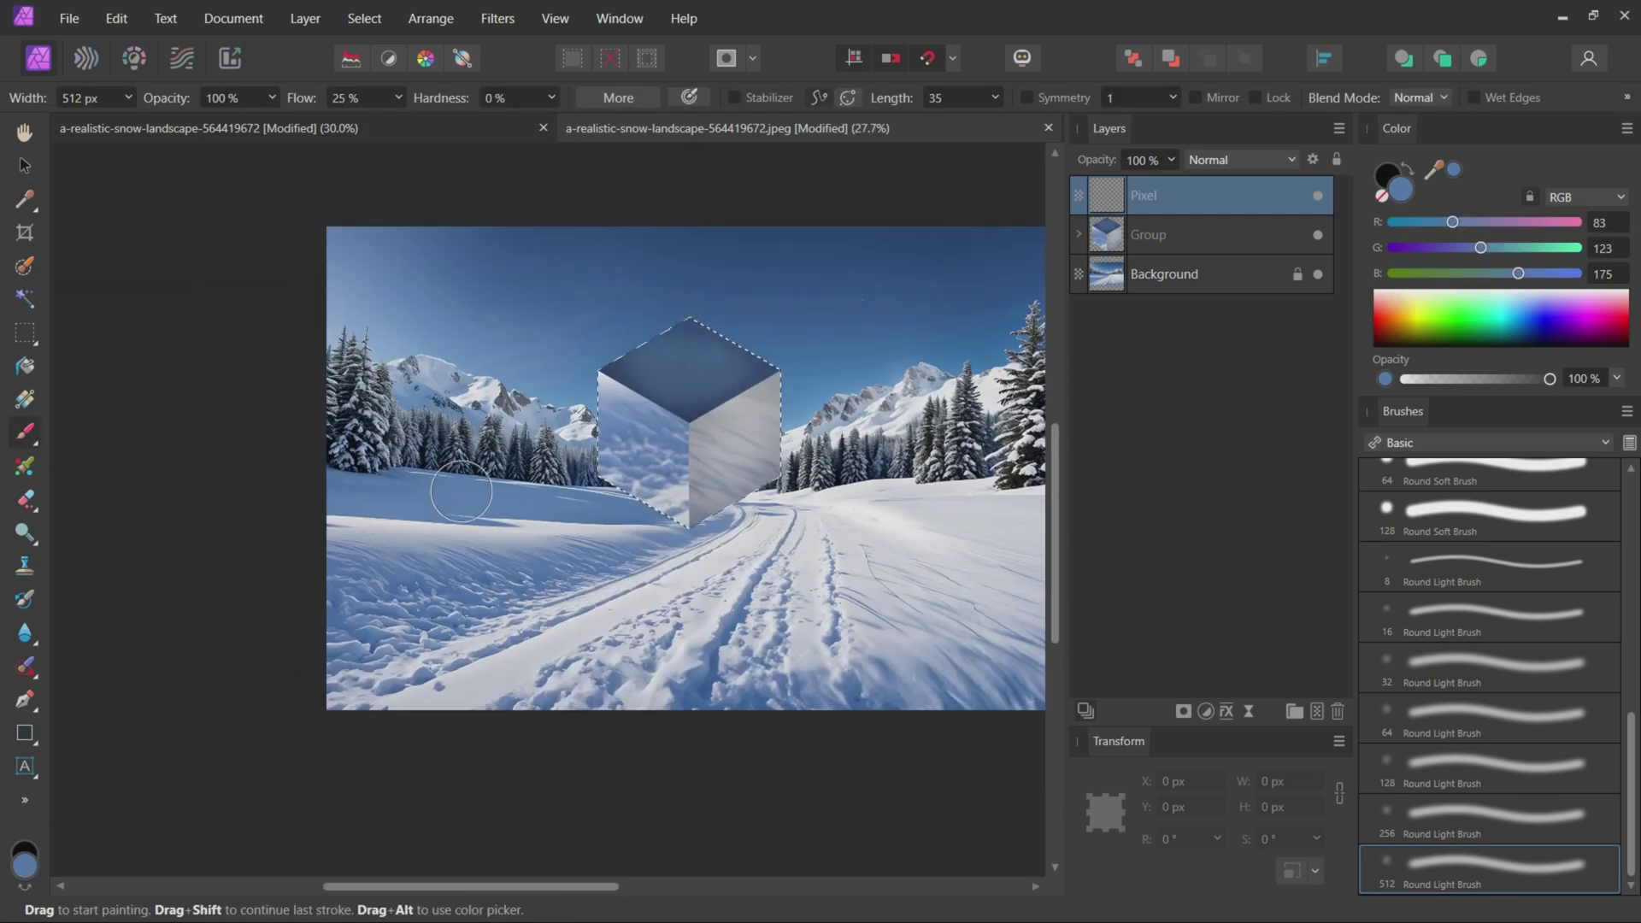
{"action": "scroll", "coordinate": [429, 314], "scroll_direction": "up", "scroll_amount": 1}
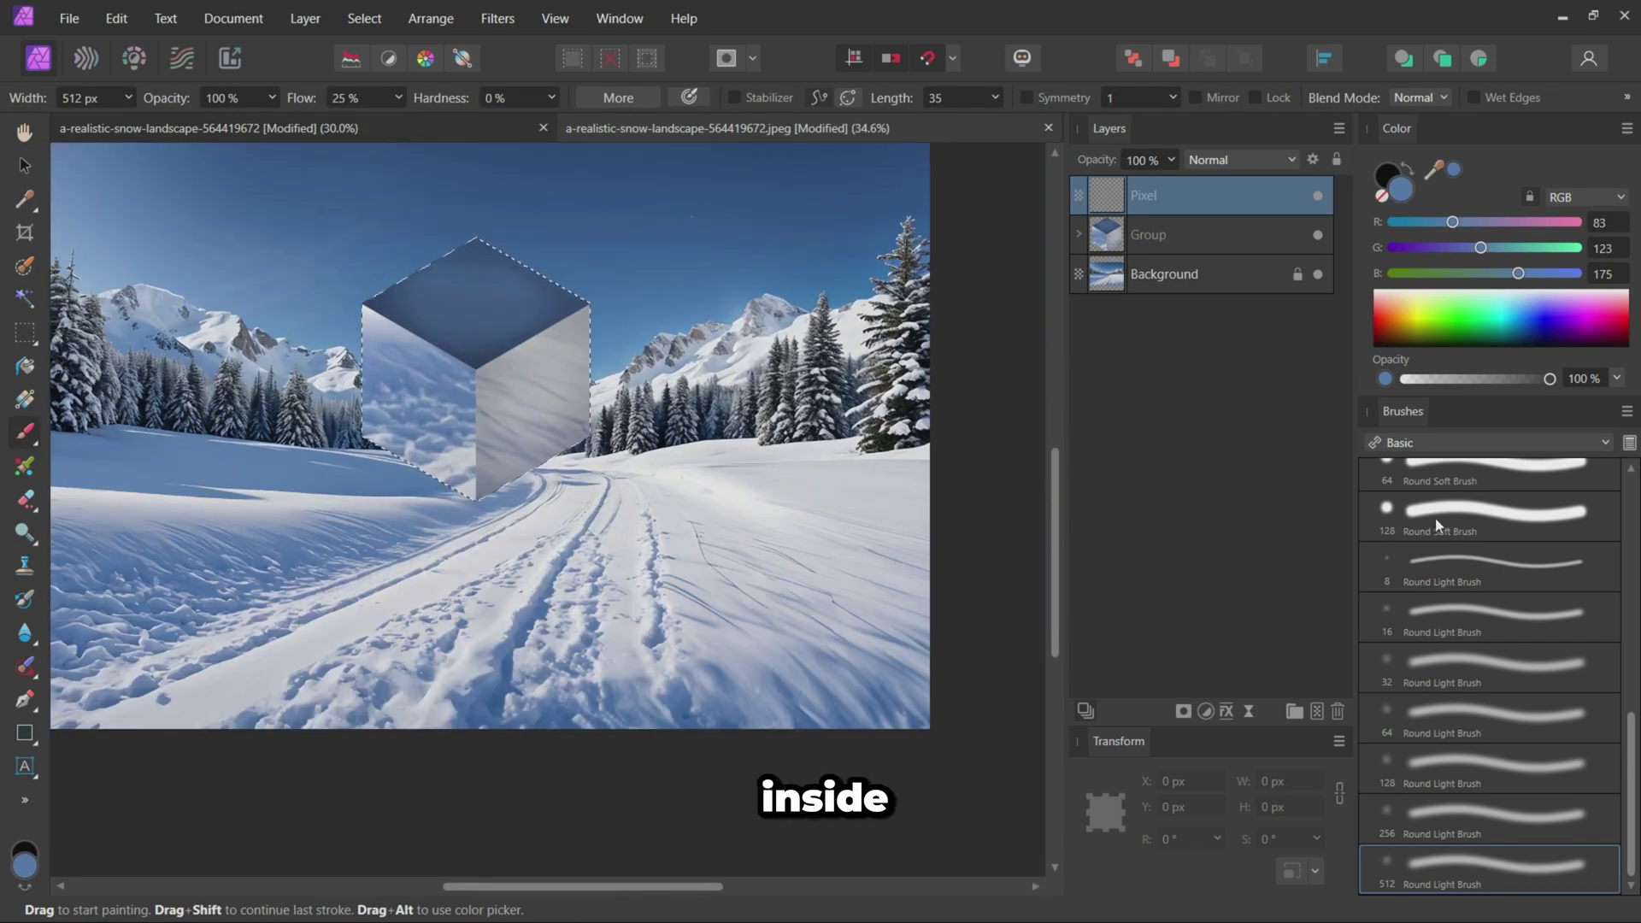
{"action": "left_click_drag", "start_coordinate": [402, 294], "coordinate": [77, 167]}
{"action": "key", "text": "v"}
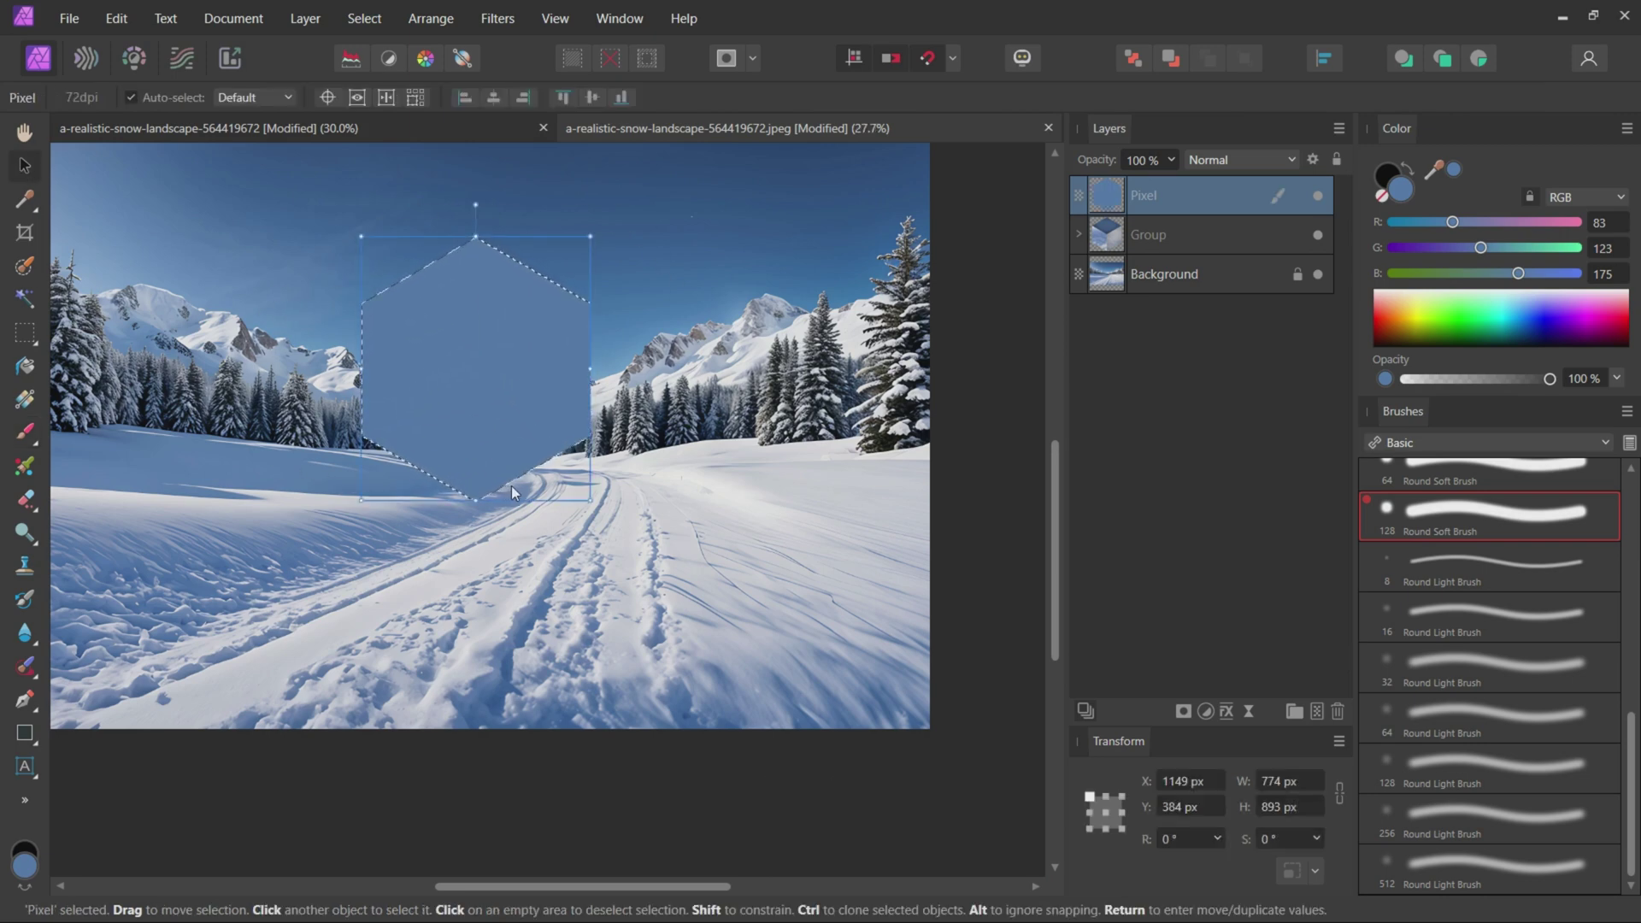
{"action": "scroll", "coordinate": [512, 486], "scroll_direction": "down", "scroll_amount": 2}
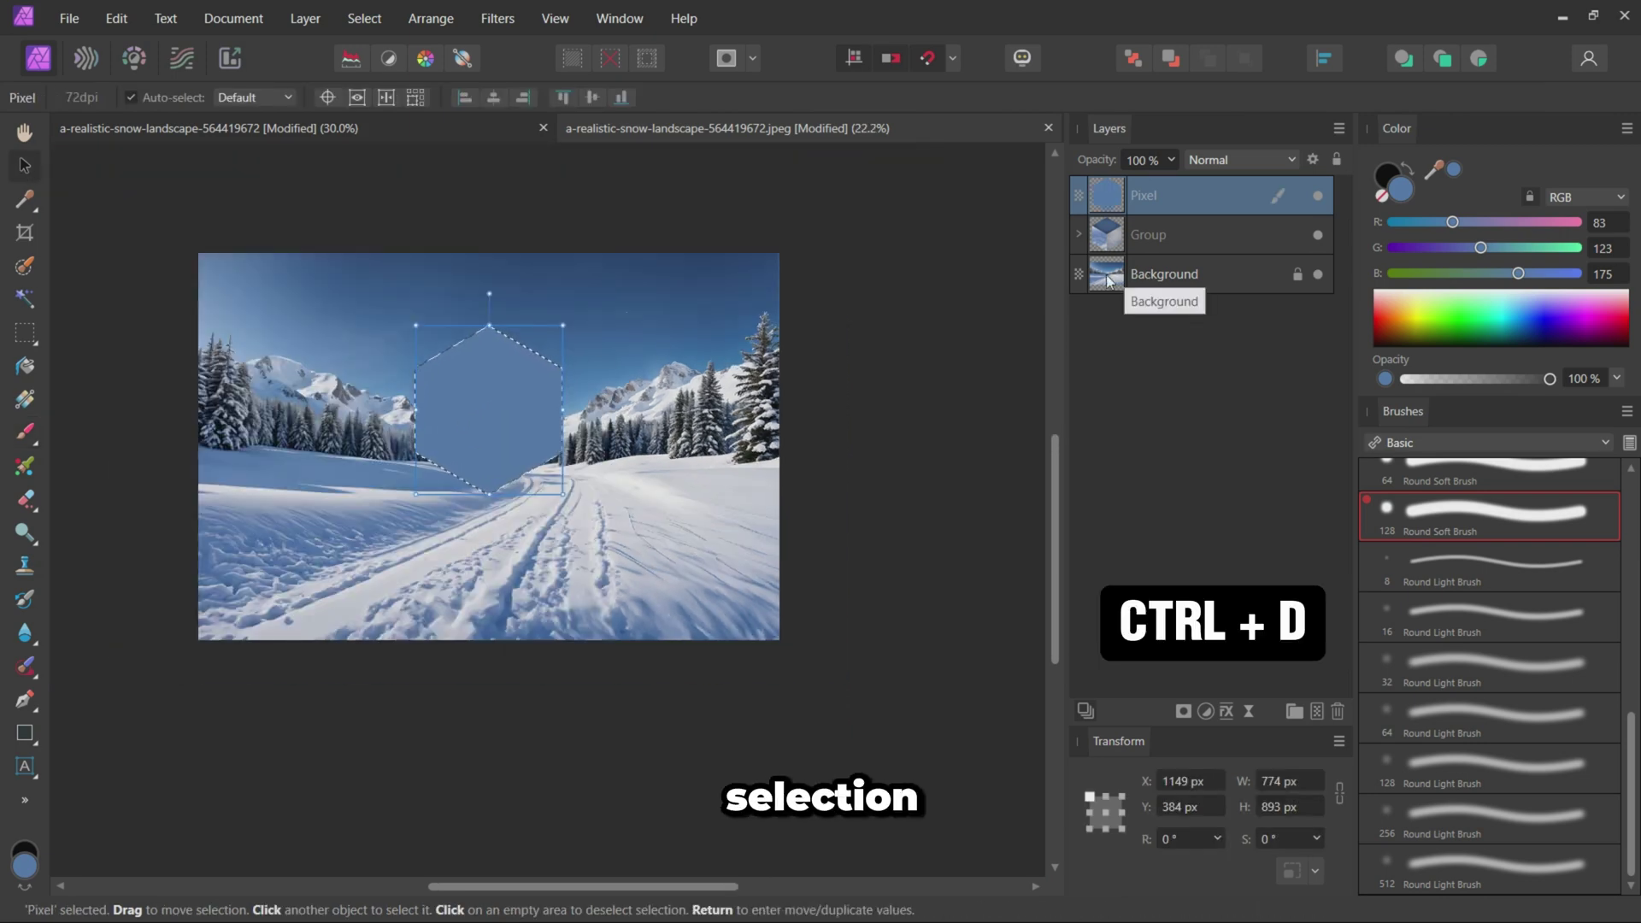
{"action": "scroll", "coordinate": [478, 374], "scroll_direction": "up", "scroll_amount": 1}
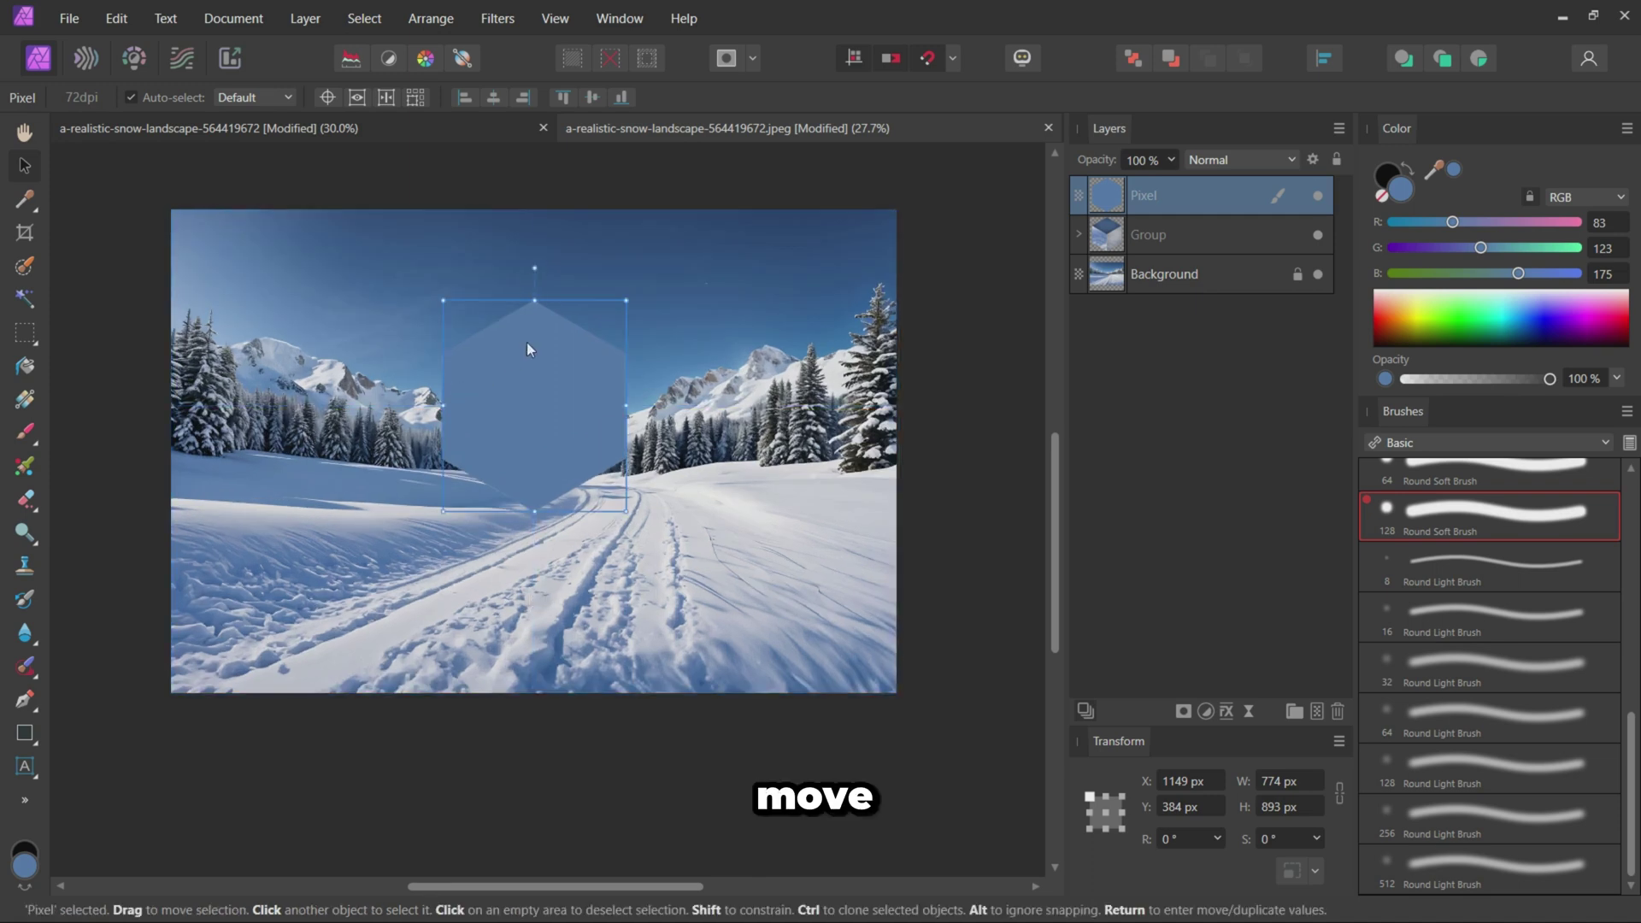
- Drag the blue silhouette layer down below the cube onto the snowy ground
{"action": "left_click_drag", "start_coordinate": [526, 343], "coordinate": [525, 595]}
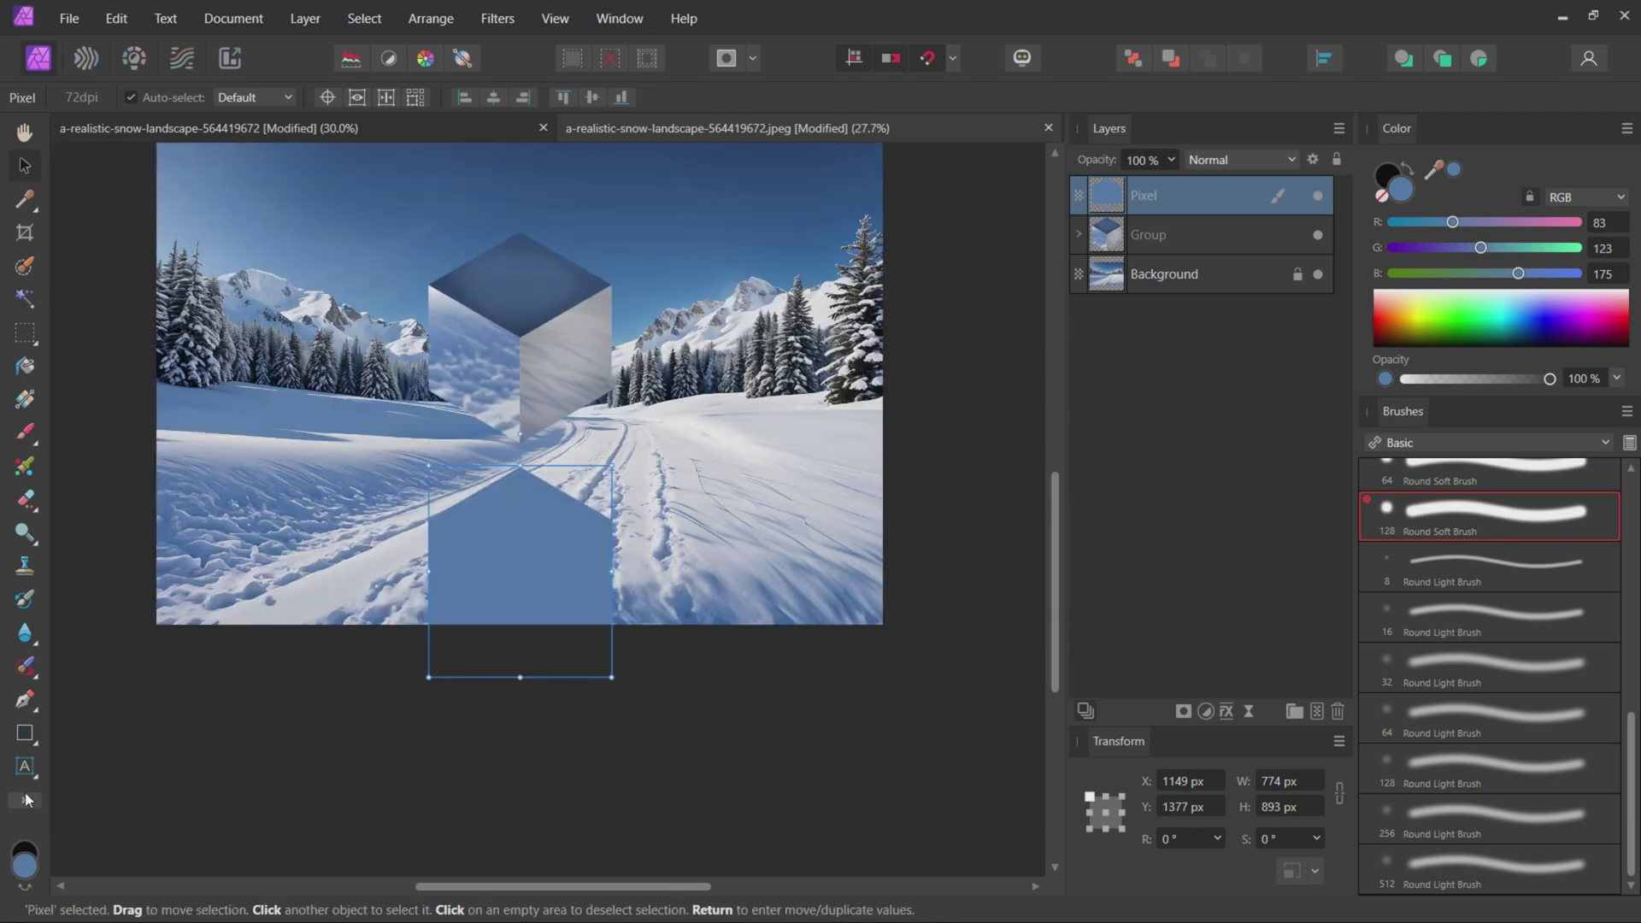
- Perspective-warp the blue silhouette into a slanted shadow on the snow and set its opacity to 75%
{"action": "left_click", "coordinate": [25, 801]}
{"action": "left_click", "coordinate": [314, 832]}
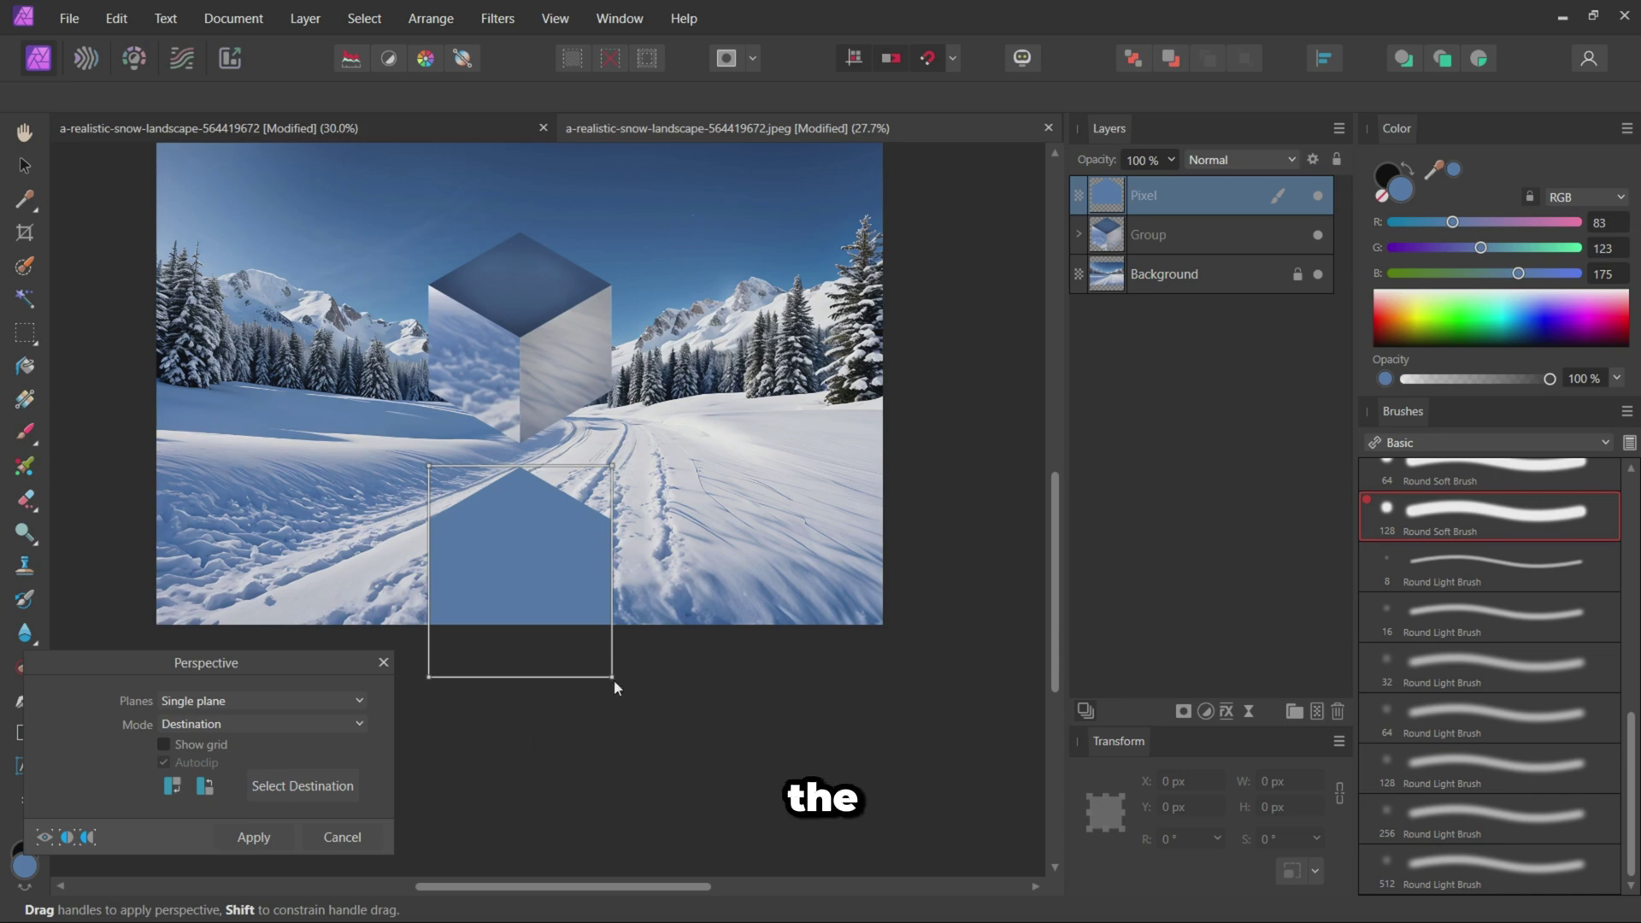
{"action": "left_click_drag", "start_coordinate": [614, 679], "coordinate": [933, 676]}
{"action": "left_click_drag", "start_coordinate": [429, 681], "coordinate": [885, 846]}
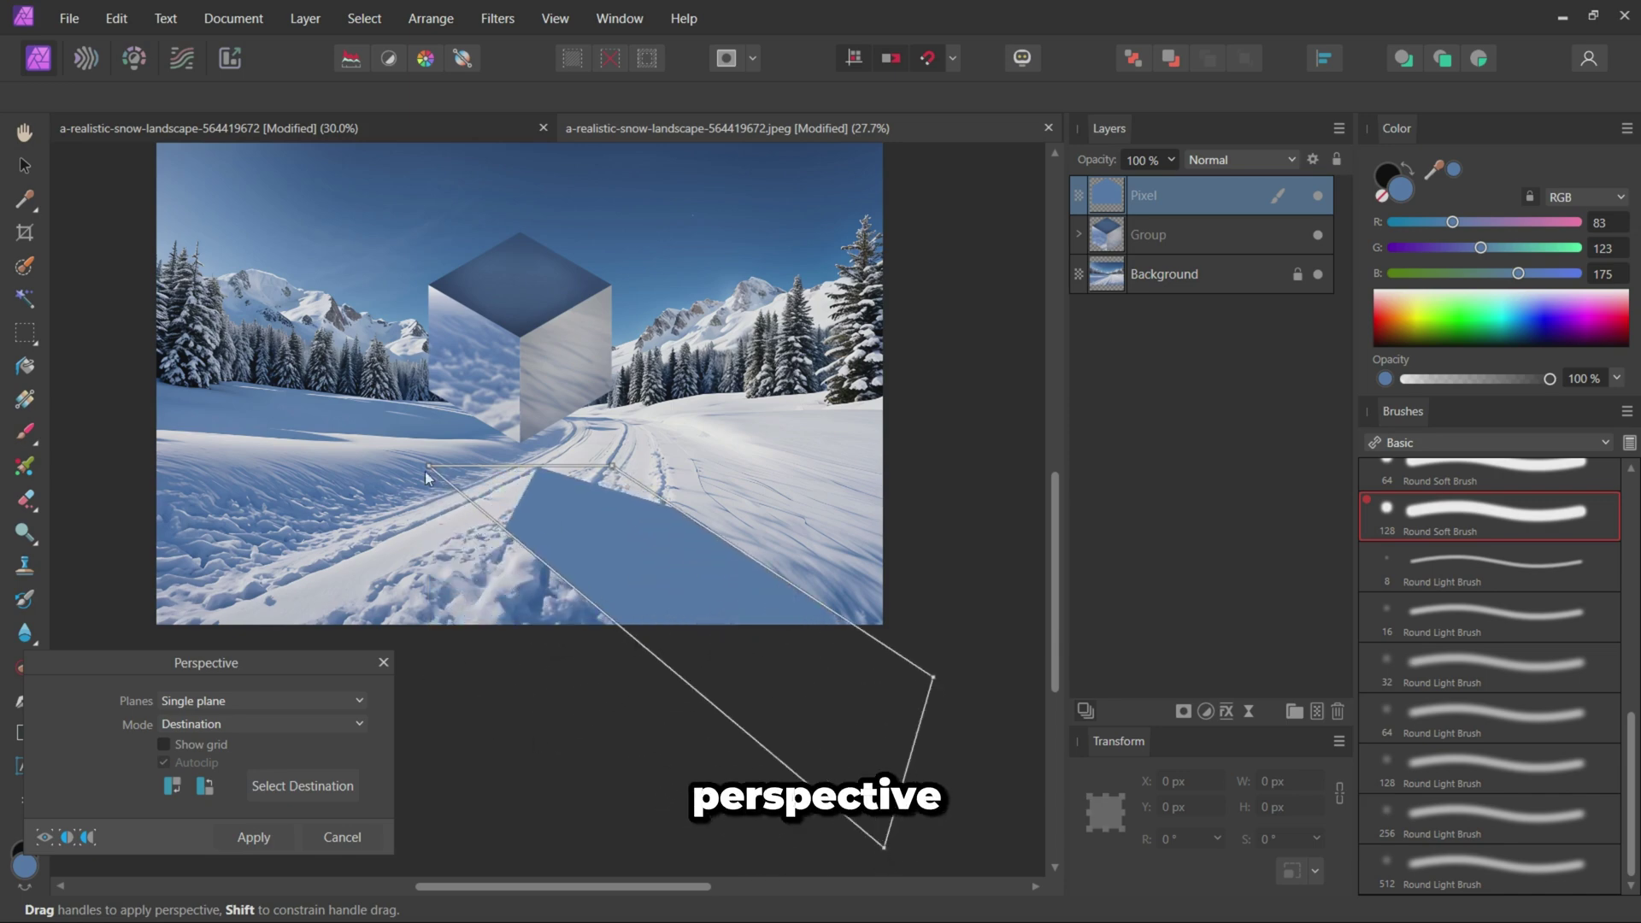
{"action": "left_click_drag", "start_coordinate": [427, 477], "coordinate": [375, 472]}
{"action": "left_click_drag", "start_coordinate": [937, 689], "coordinate": [953, 675]}
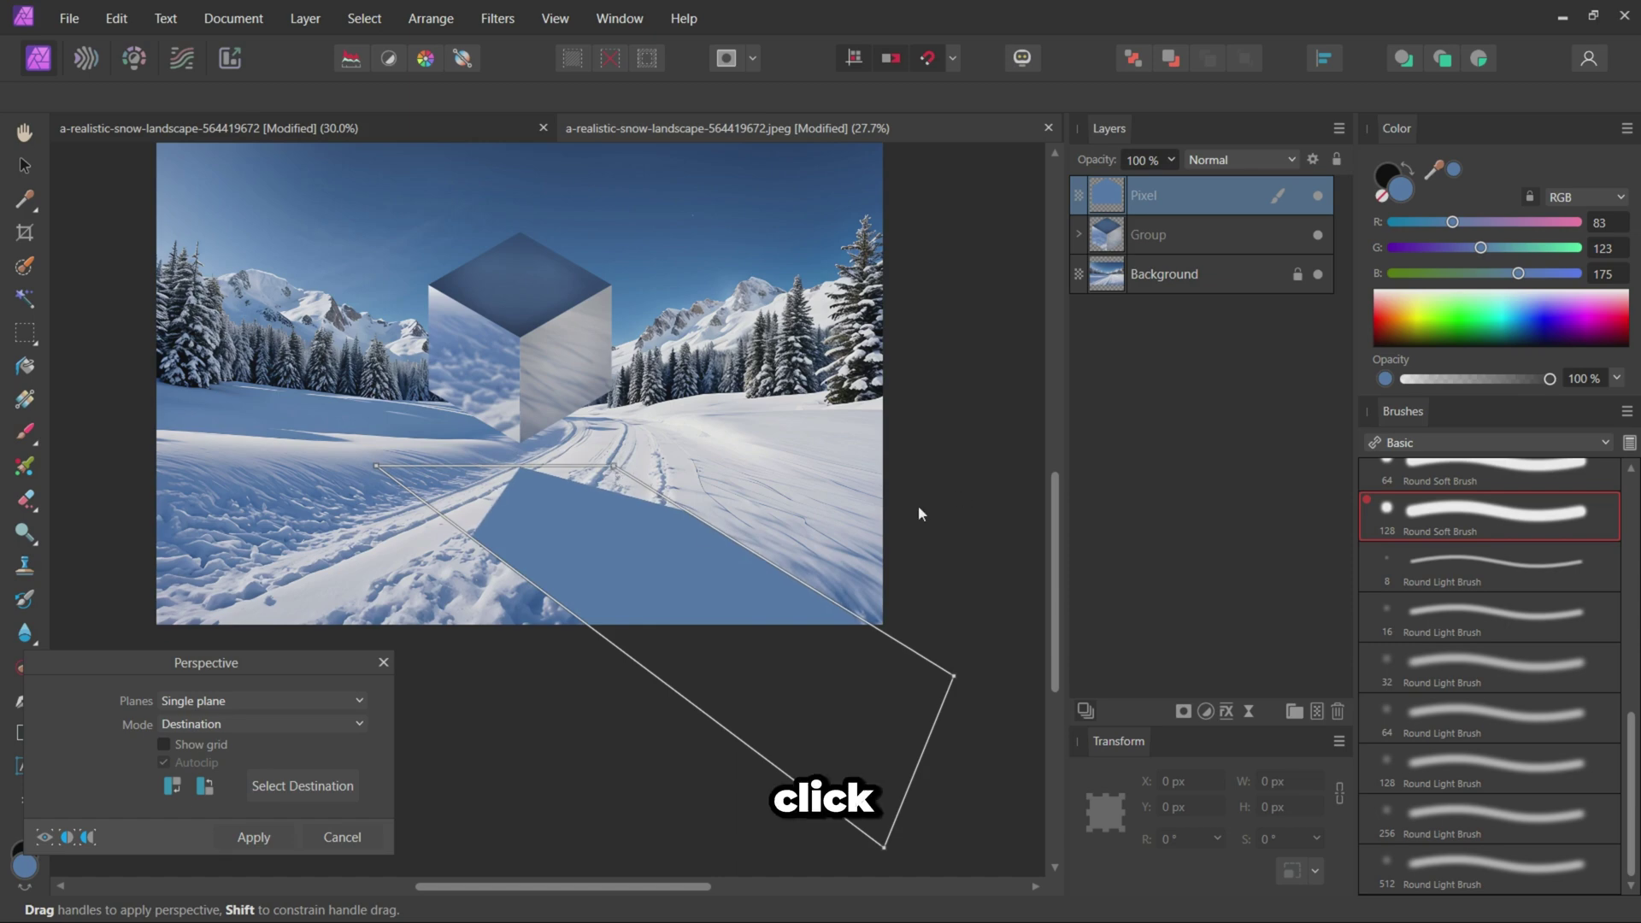
{"action": "left_click", "coordinate": [250, 836]}
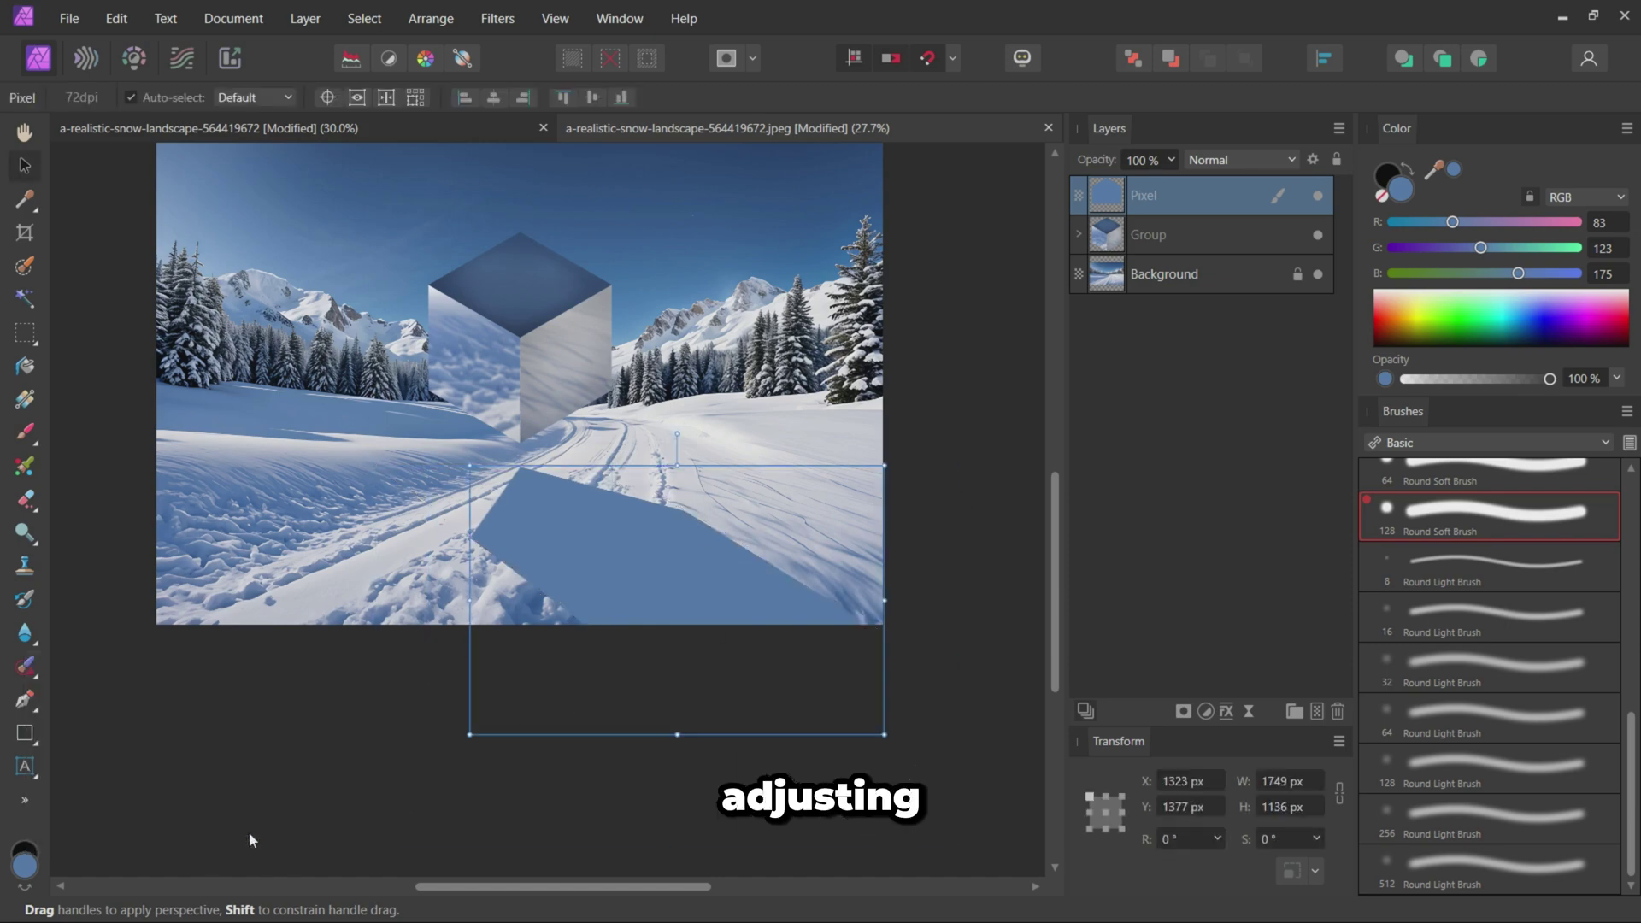
{"action": "left_click", "coordinate": [1170, 163]}
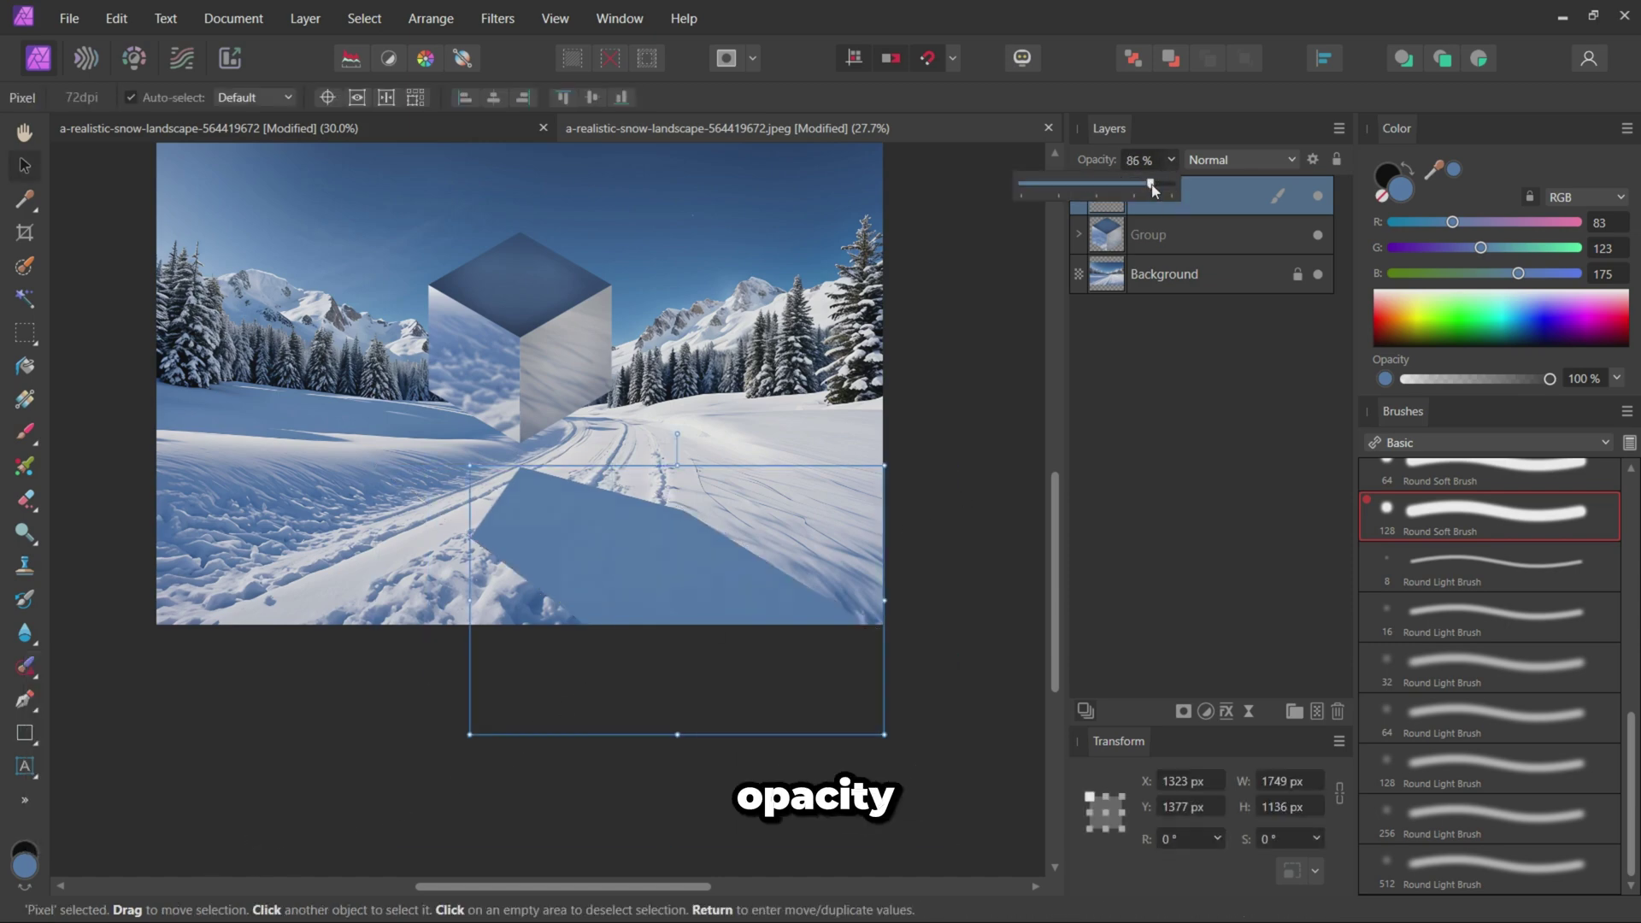
{"action": "left_click_drag", "start_coordinate": [1153, 189], "coordinate": [1146, 189]}
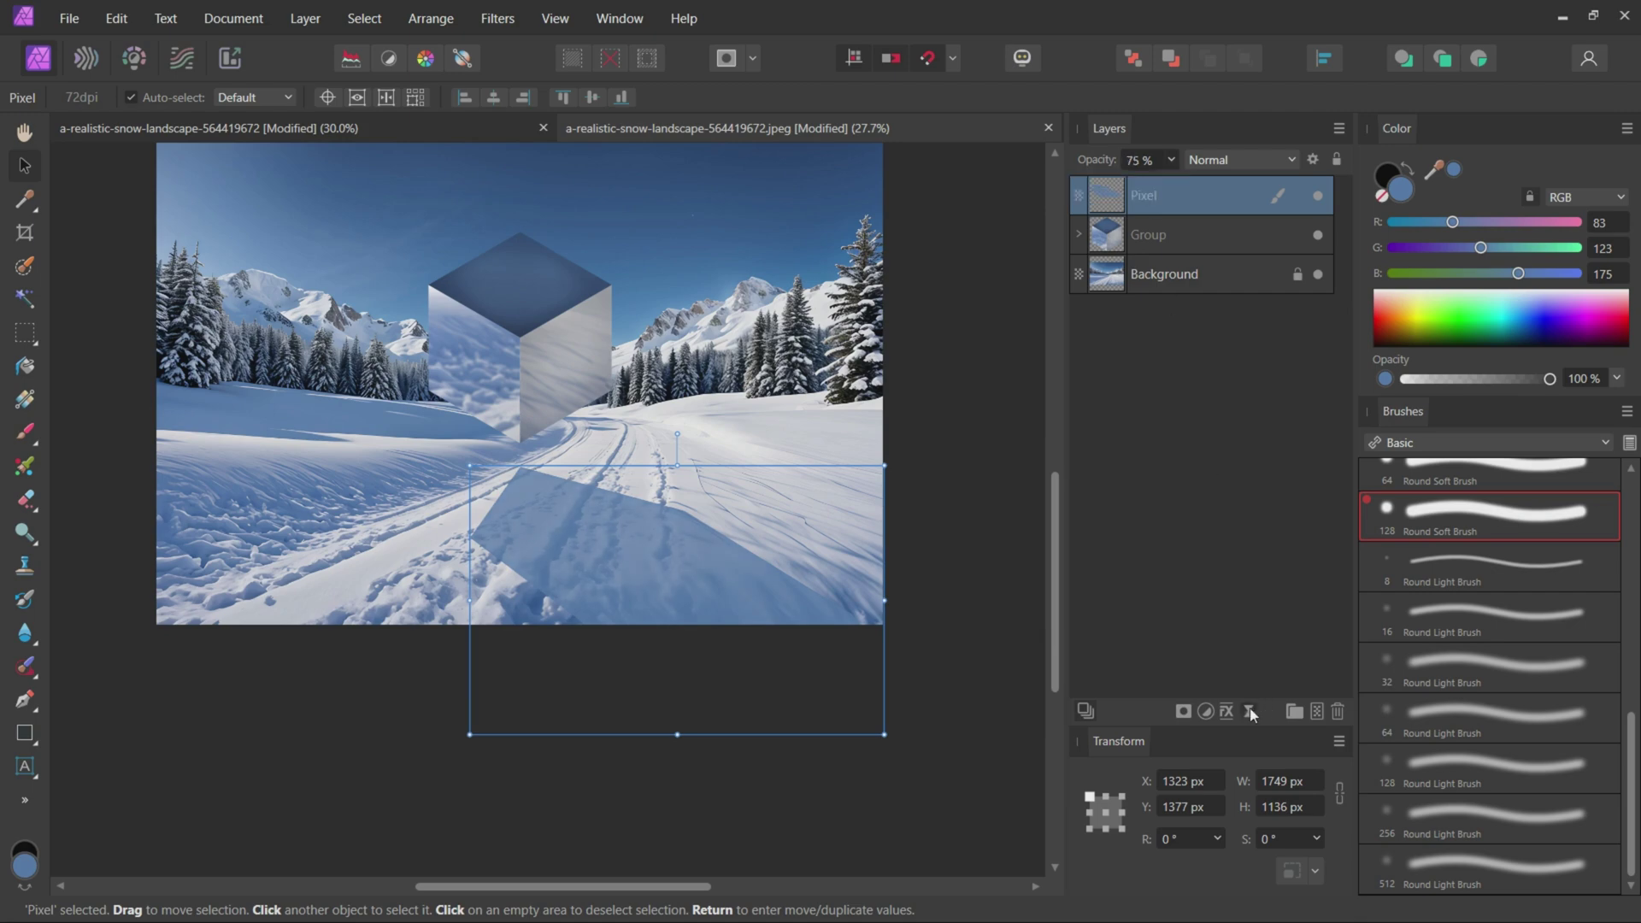
- Add a Depth of Field live filter with 100 px radius, with its elliptical focus area around the cube's base
{"action": "left_click", "coordinate": [1226, 710]}
{"action": "left_click", "coordinate": [1333, 97]}
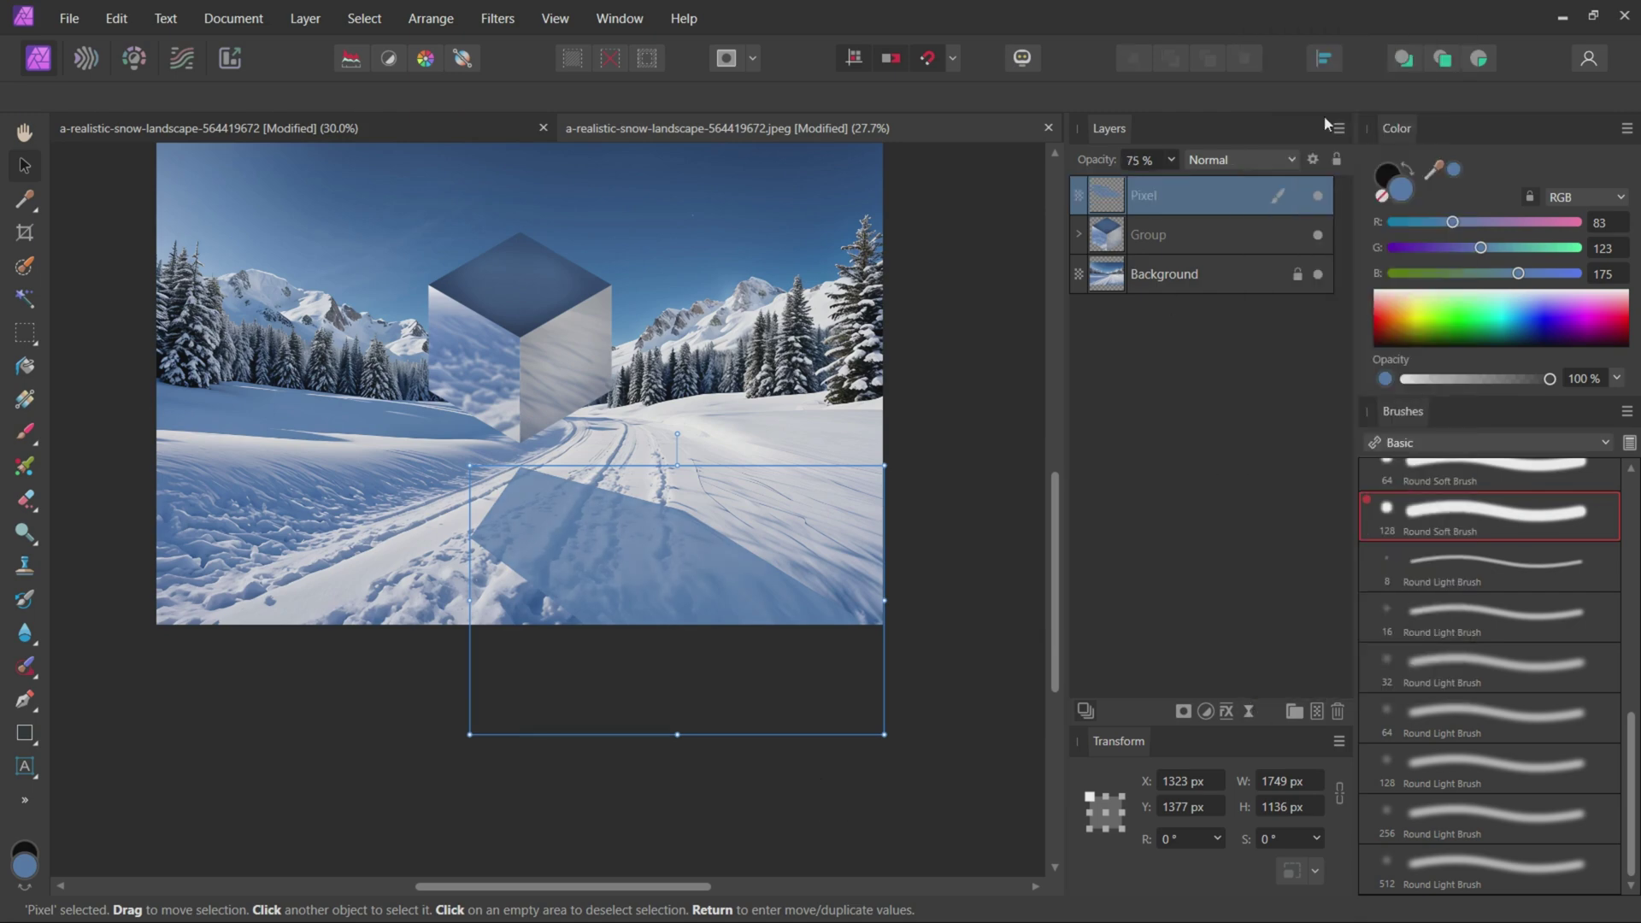
{"action": "mouse_move", "coordinate": [522, 263]}
{"action": "left_mouse_down"}
{"action": "mouse_move", "coordinate": [459, 261]}
{"action": "mouse_move", "coordinate": [470, 316]}
{"action": "left_mouse_up"}
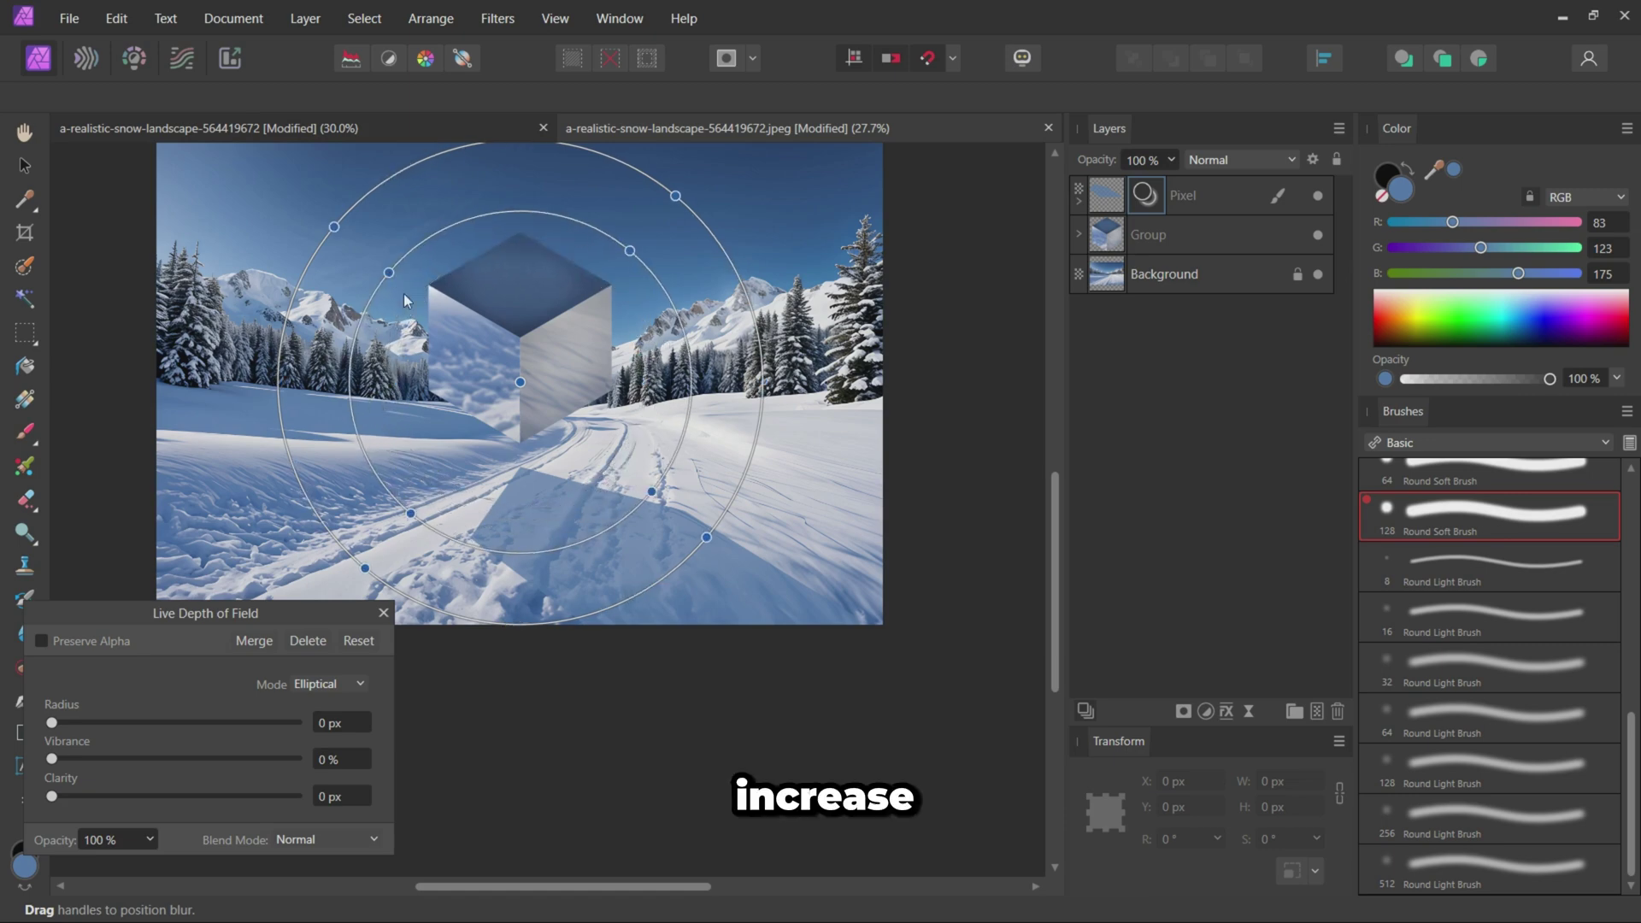
{"action": "left_click_drag", "start_coordinate": [520, 384], "coordinate": [468, 406]}
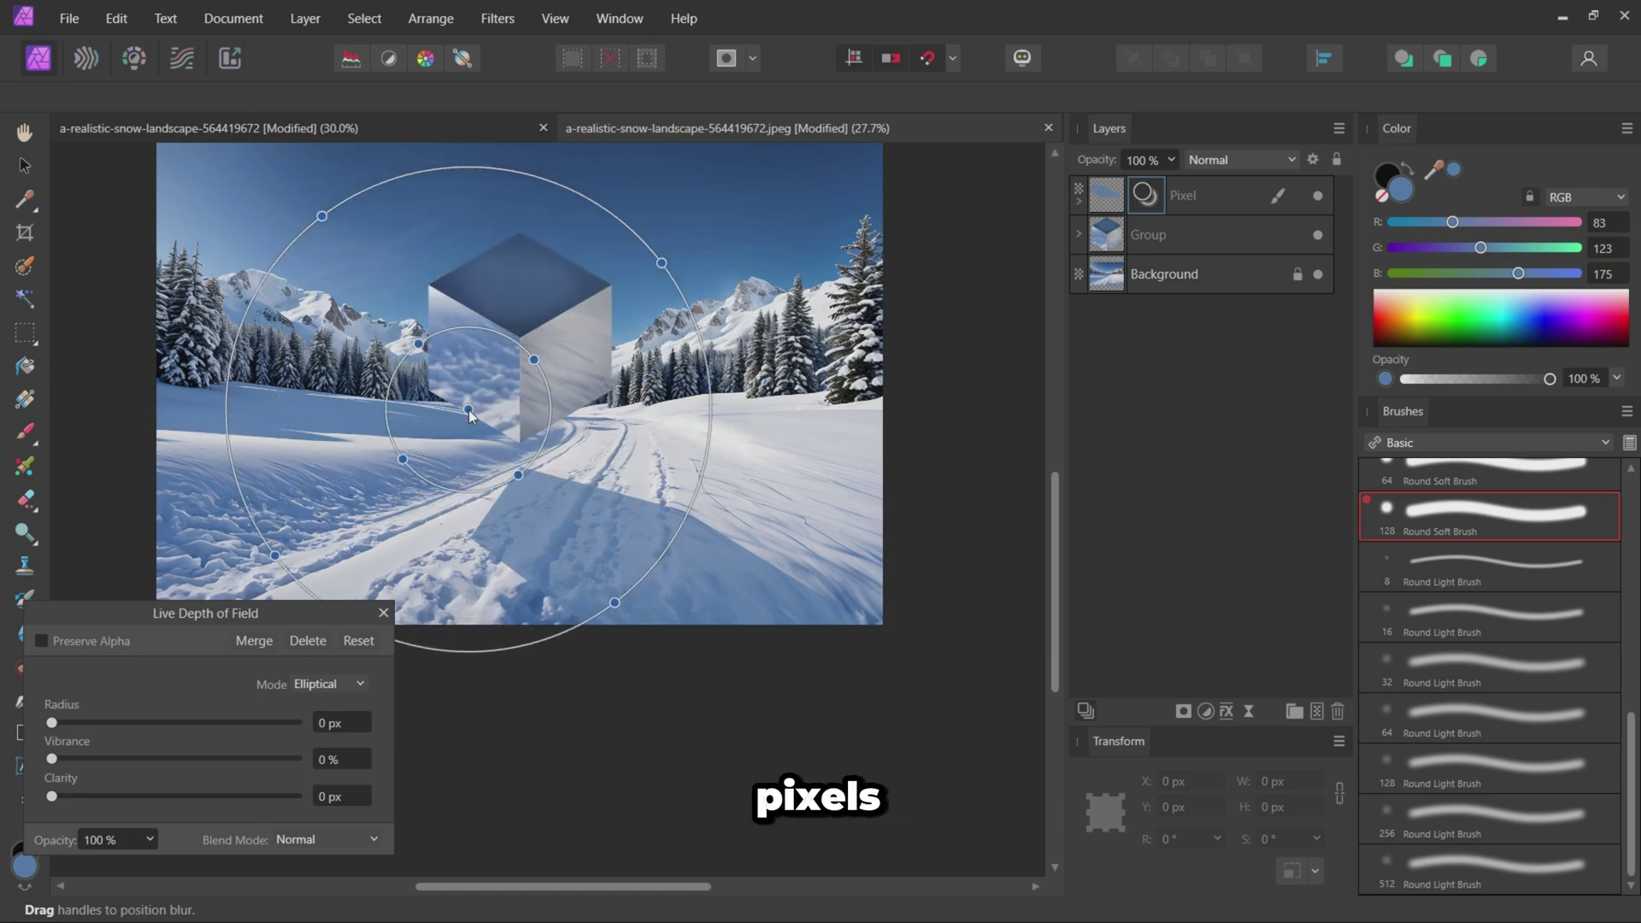
{"action": "left_click_drag", "start_coordinate": [51, 723], "coordinate": [295, 722]}
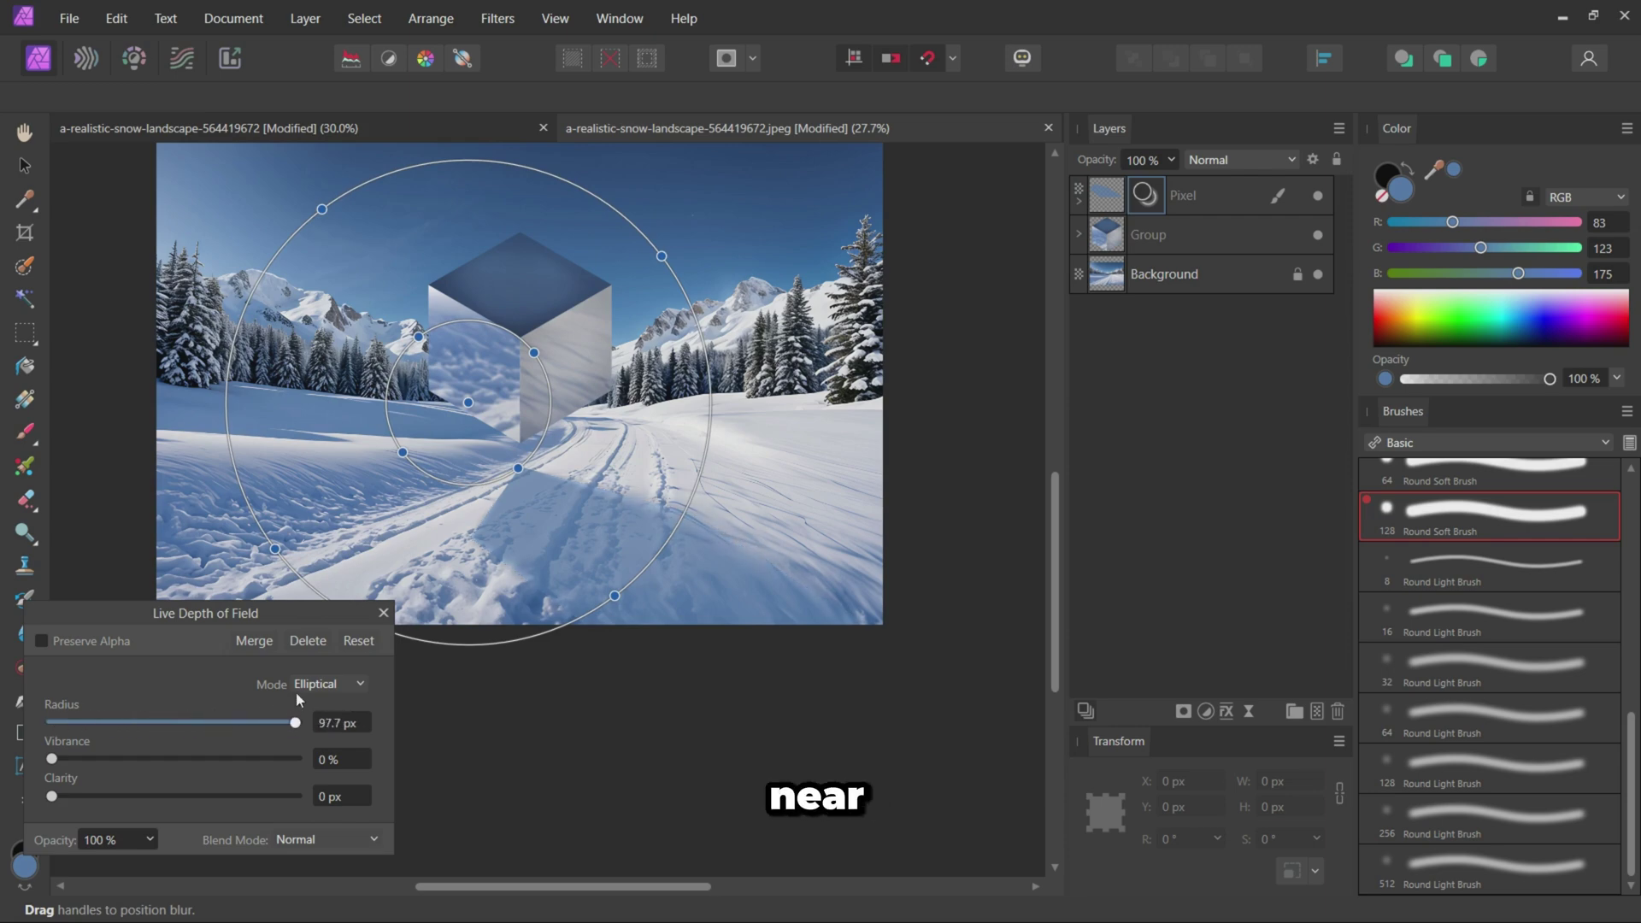
{"action": "left_click_drag", "start_coordinate": [665, 260], "coordinate": [617, 253]}
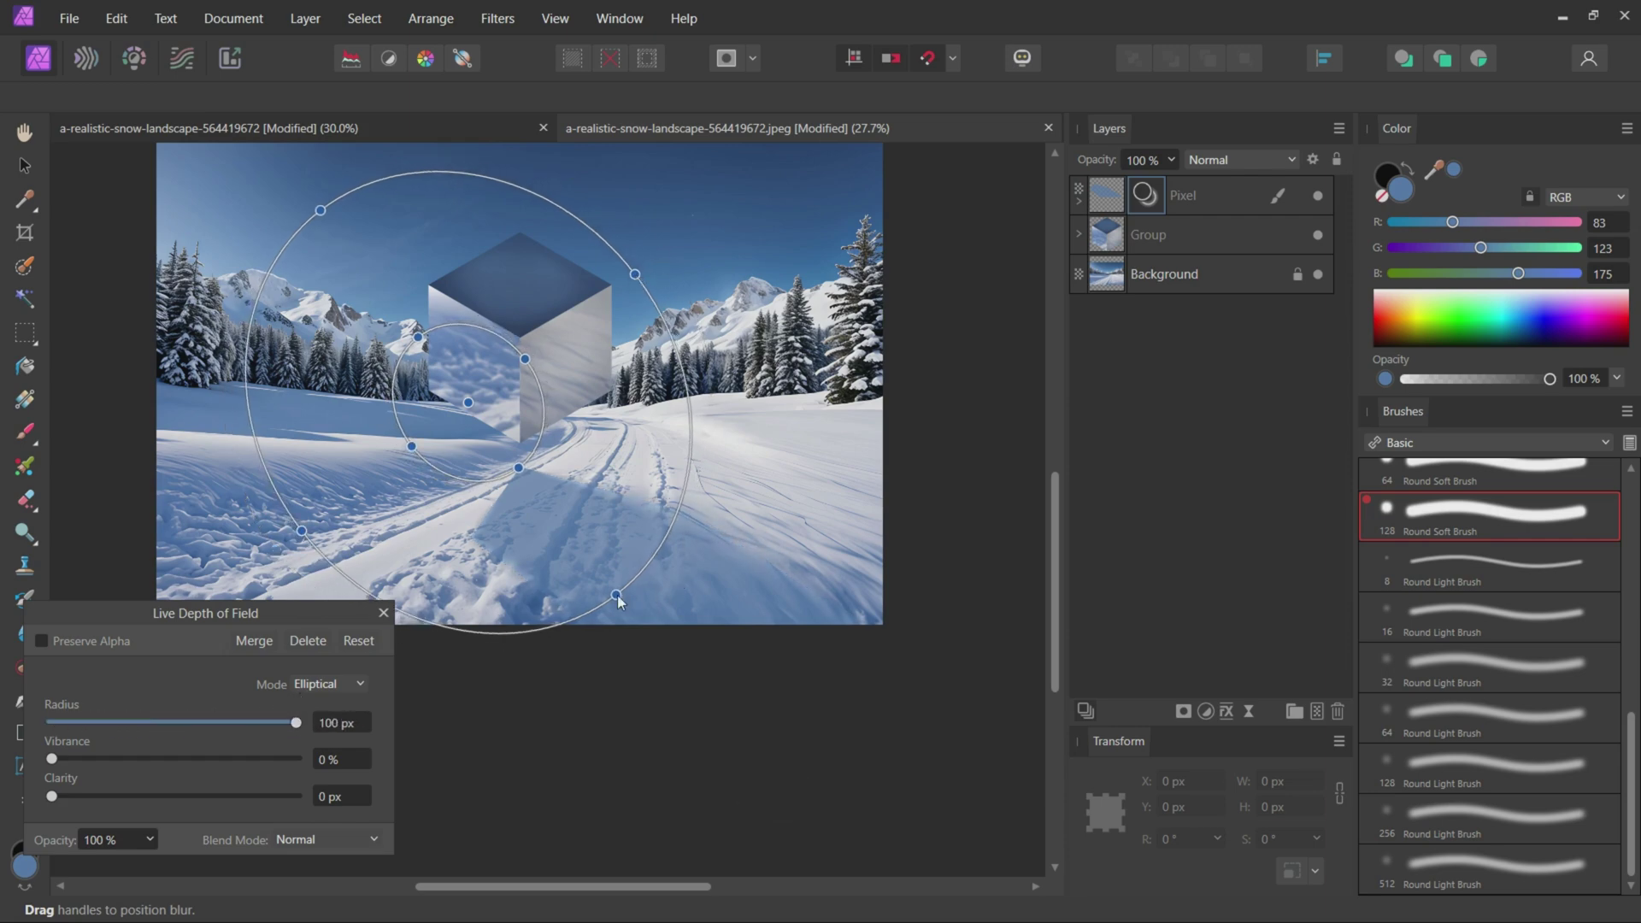
{"action": "left_click_drag", "start_coordinate": [616, 597], "coordinate": [691, 619]}
{"action": "left_click_drag", "start_coordinate": [469, 402], "coordinate": [434, 379]}
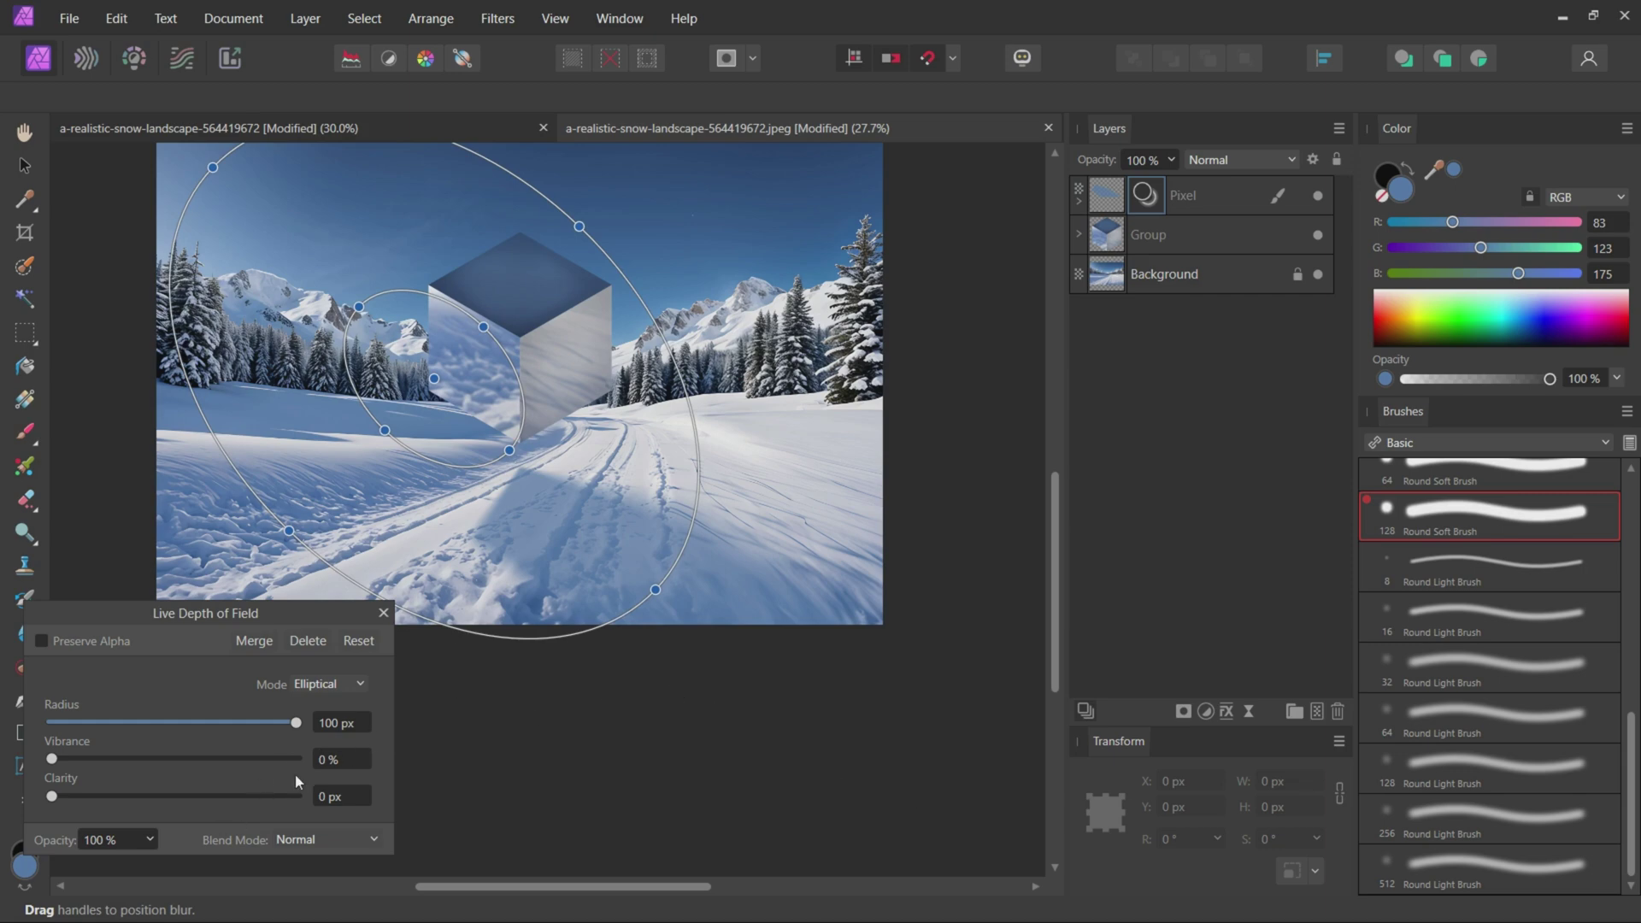
{"action": "left_click", "coordinate": [386, 615]}
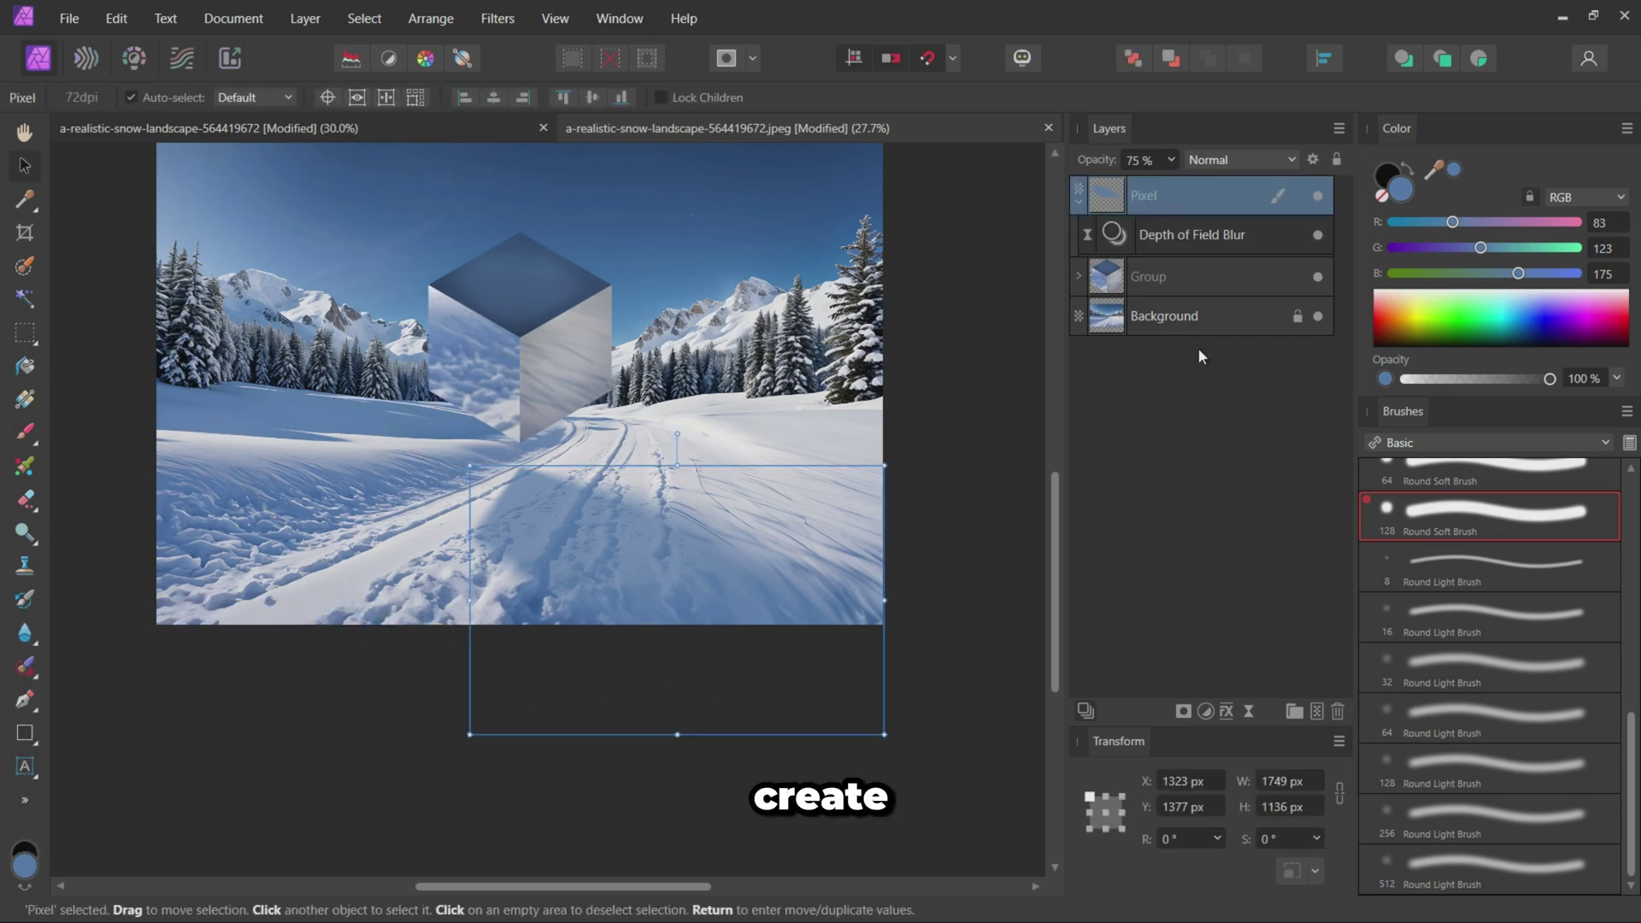
- Mask the shadow layer with a linear gradient running from the cube's base to the image bottom
{"action": "left_click", "coordinate": [1182, 711]}
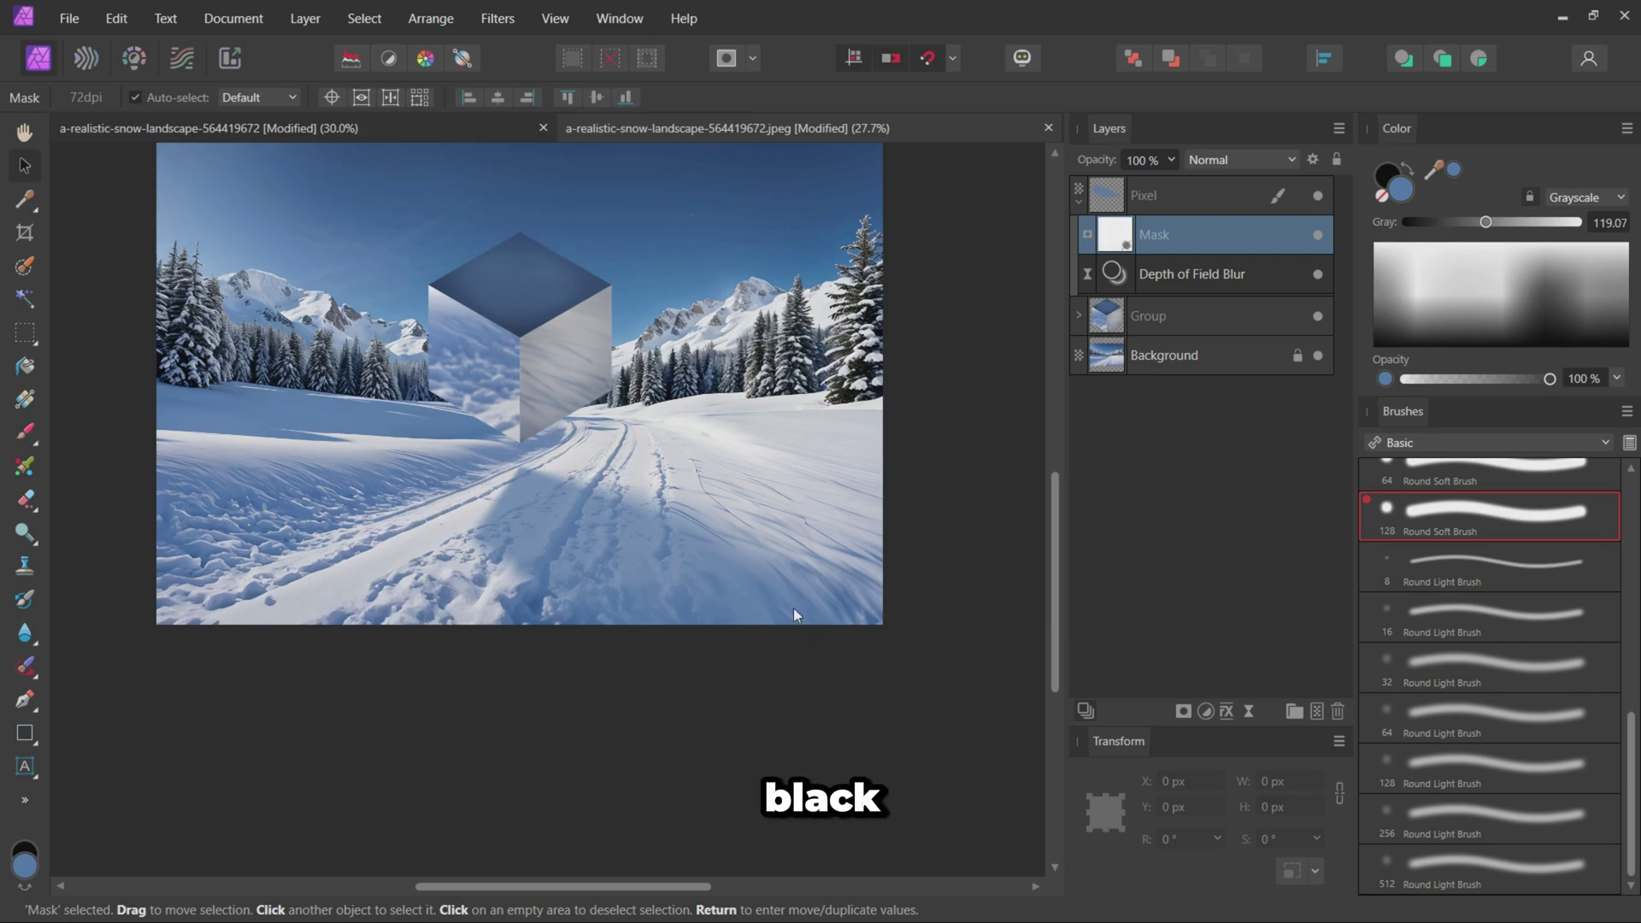
{"action": "left_click", "coordinate": [25, 398]}
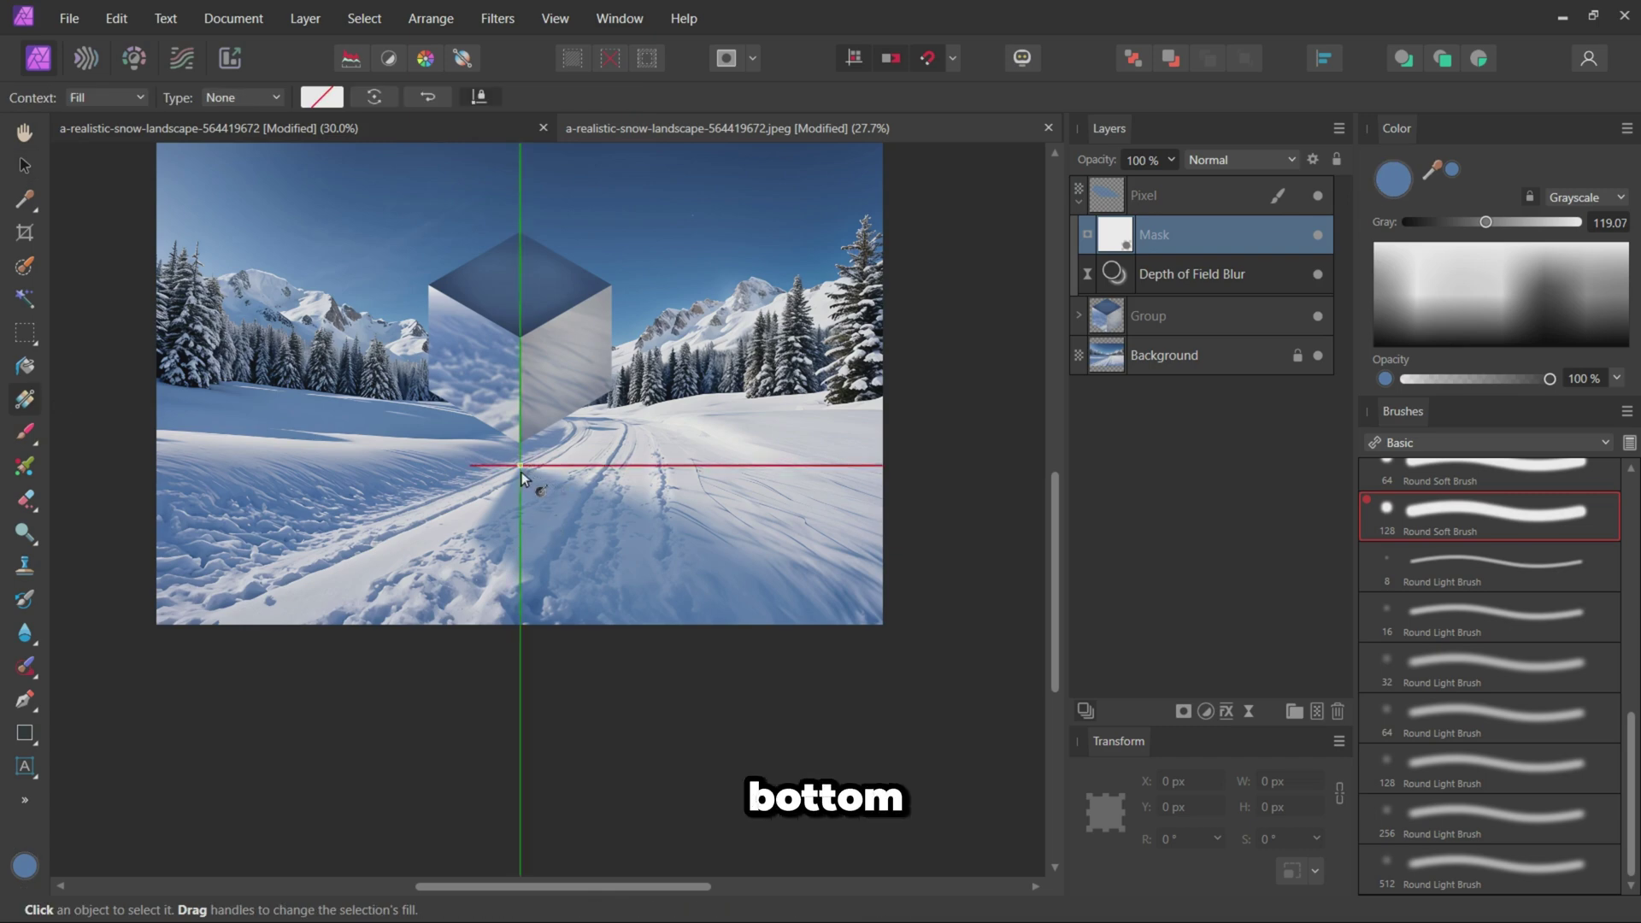
{"action": "left_click_drag", "start_coordinate": [520, 467], "coordinate": [811, 626]}
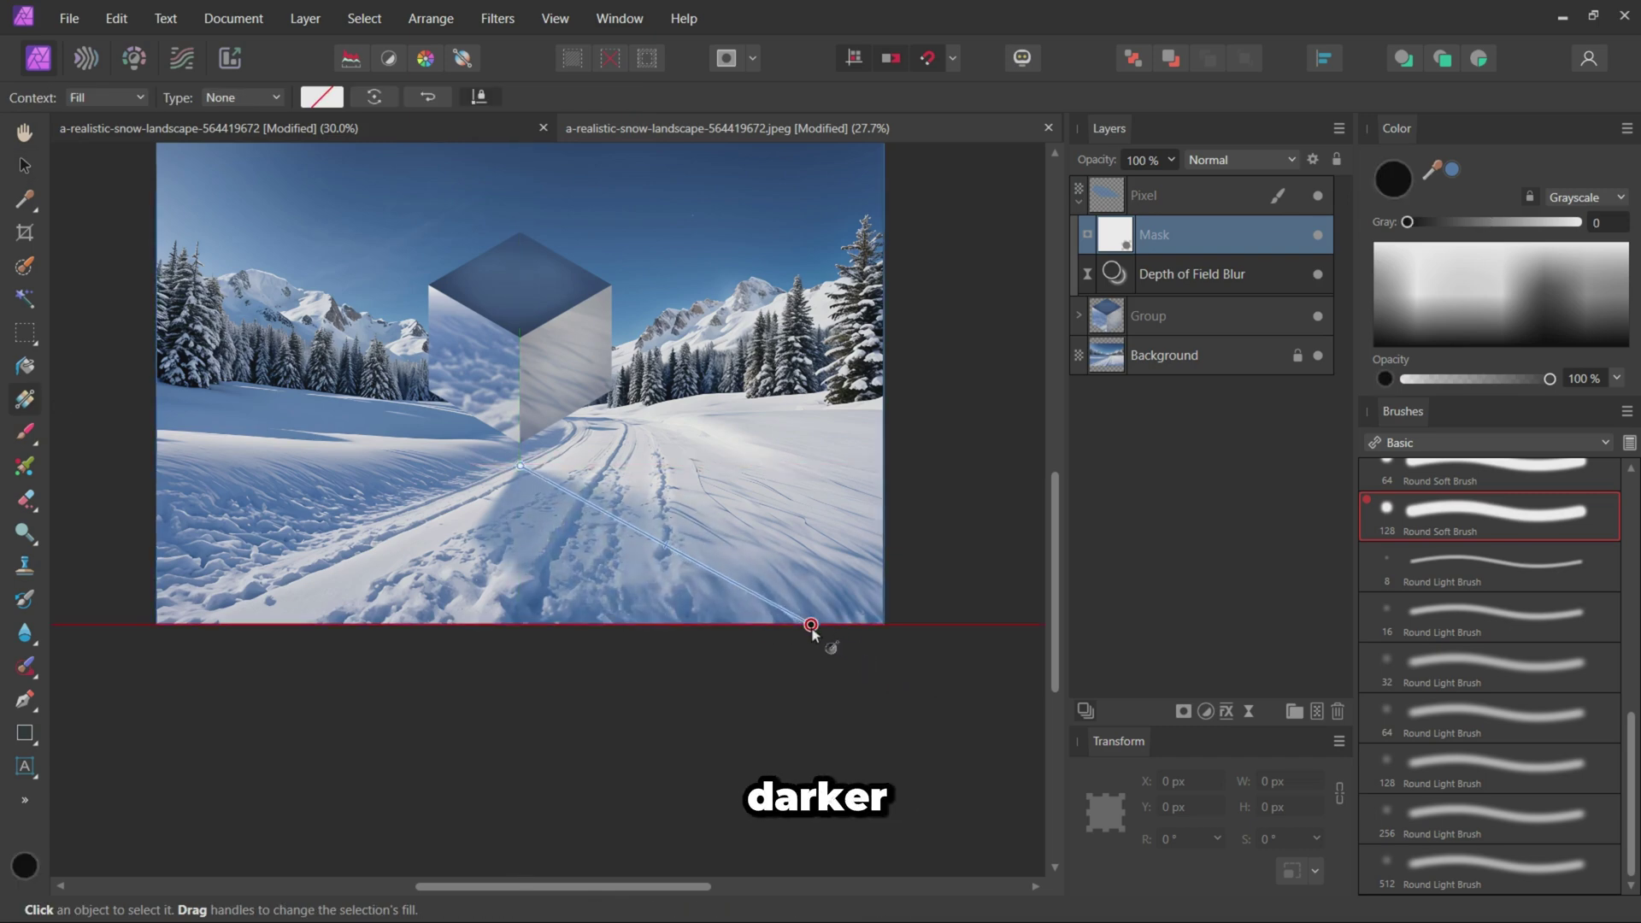
{"action": "left_click", "coordinate": [810, 626]}
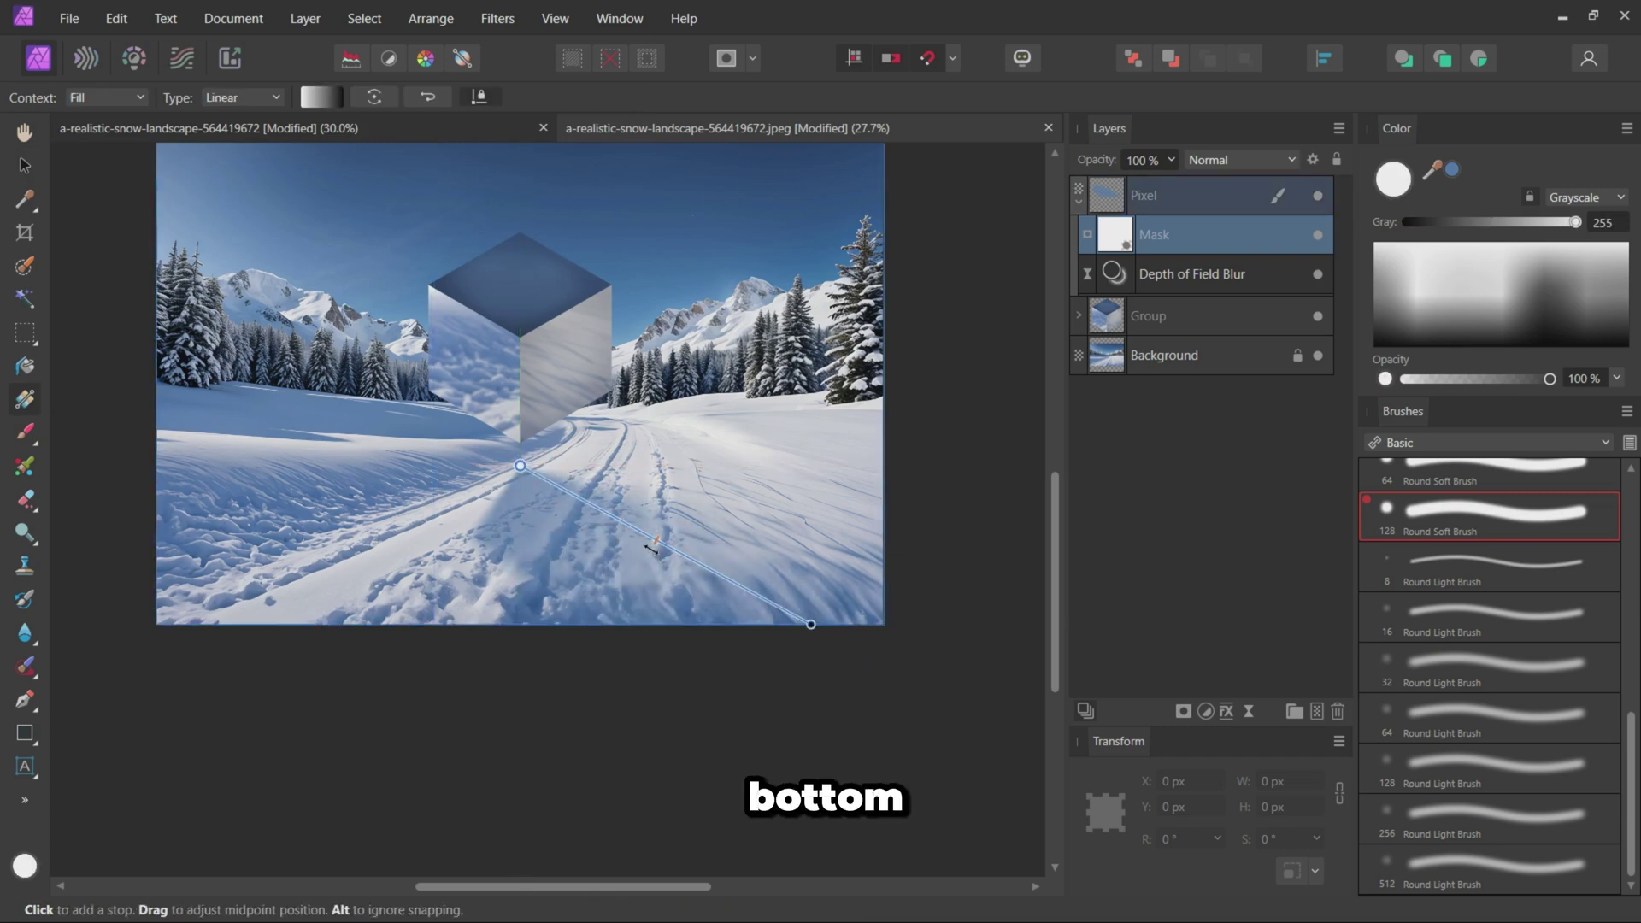